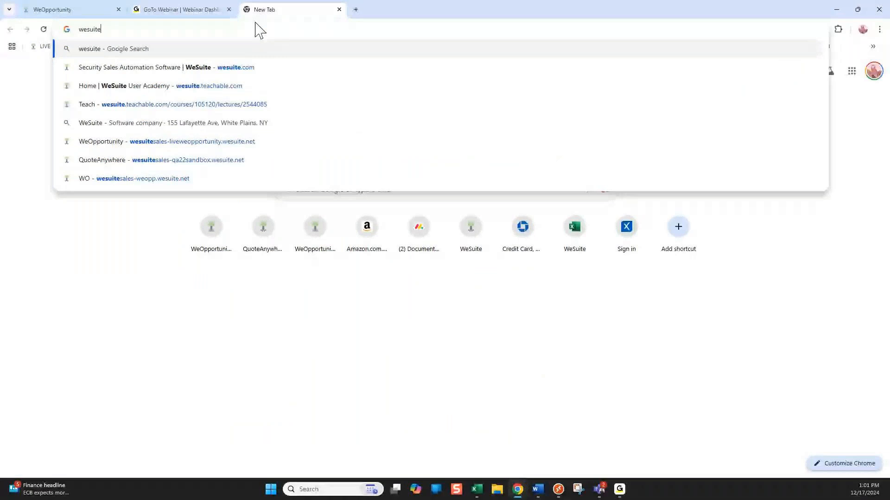
- Open the WeSuite User Academy site from the address bar suggestions
key("Down")
key("Down")
key("Return")
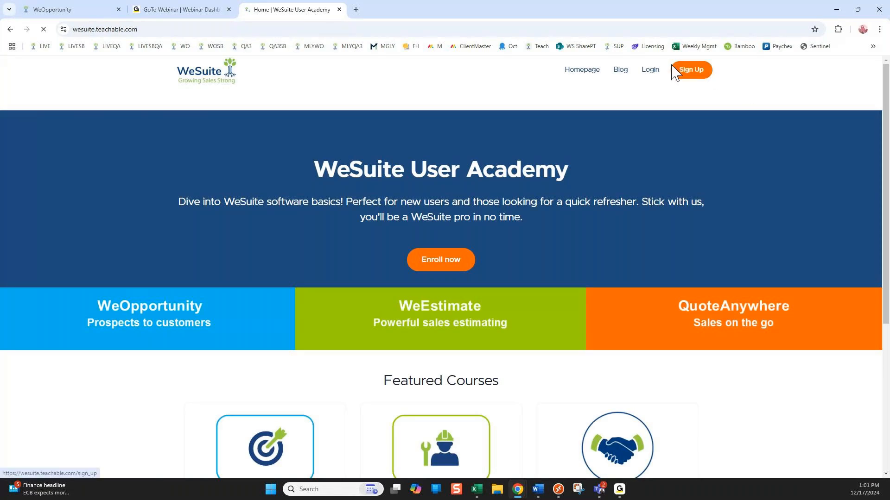
- Go to the academy login page and fill in the account e-mail from the saved credentials
left_click(654, 71)
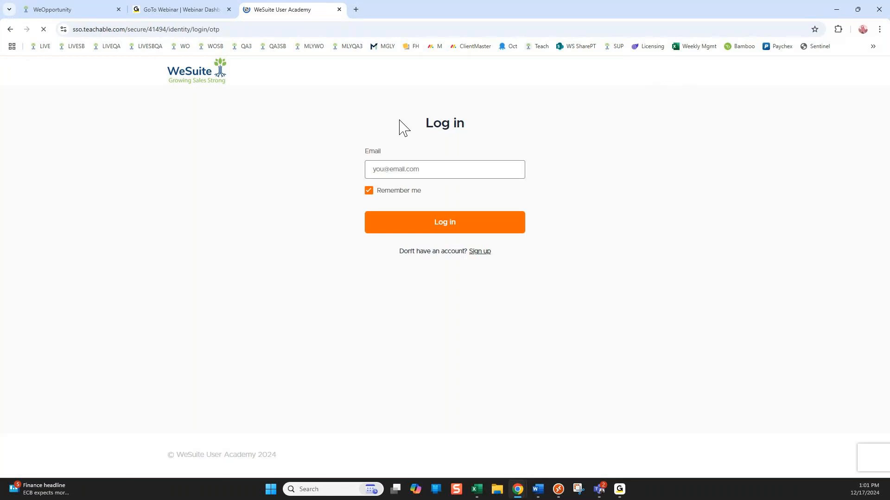
left_click(421, 168)
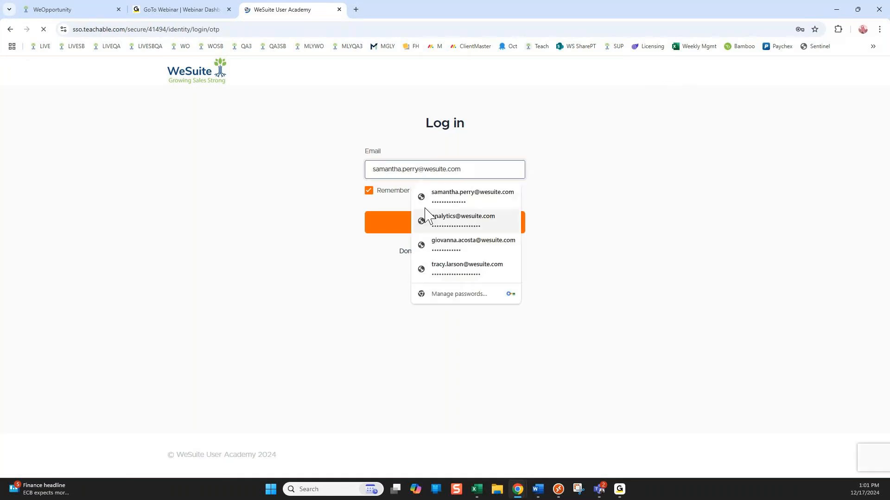
left_click(404, 215)
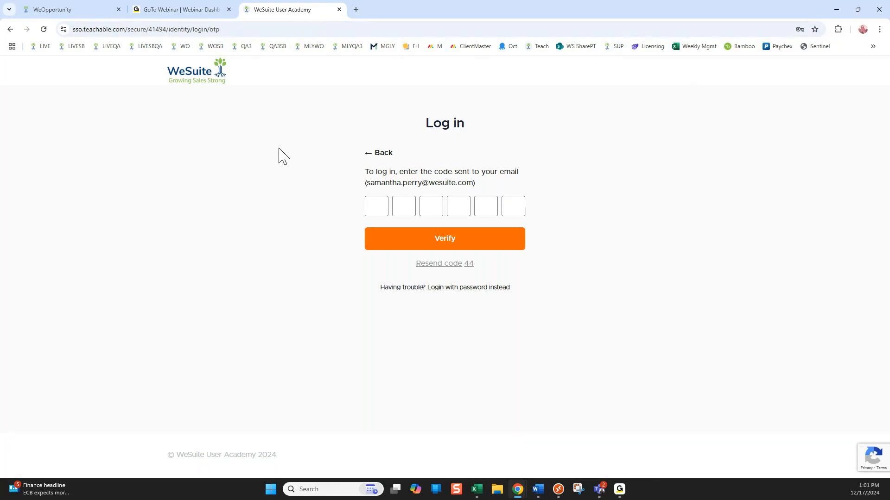
- Enter the e-mailed six-digit verification code and verify the login
left_click(380, 207)
left_click(423, 248)
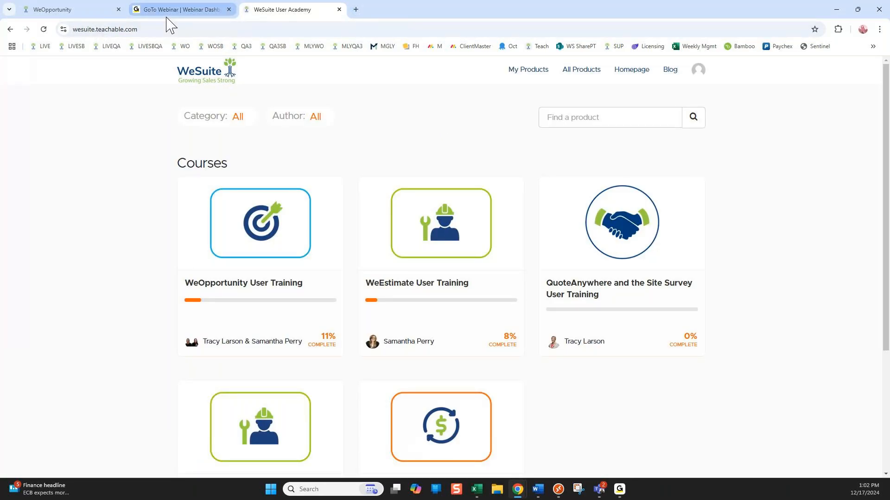
- Switch to the WeOpportunity tab and open the WeOpportunity URG report
left_click(88, 9)
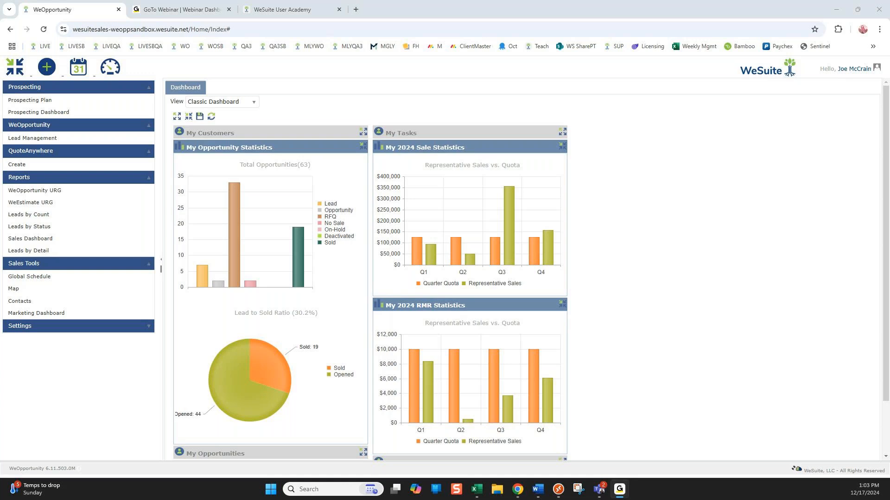
left_click(101, 190)
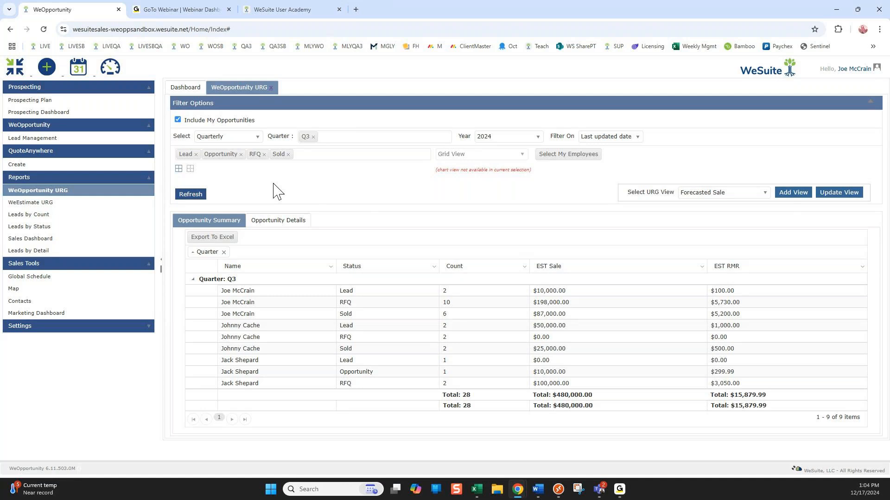
- Load the Sam Pipeline View as the selected URG view
left_click(720, 193)
scroll(726, 253, "down", 3)
left_click(726, 261)
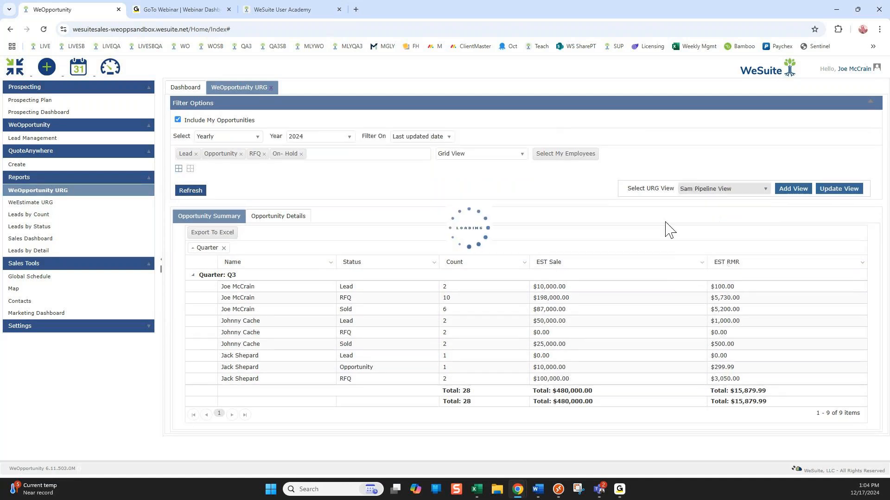
left_click(721, 190)
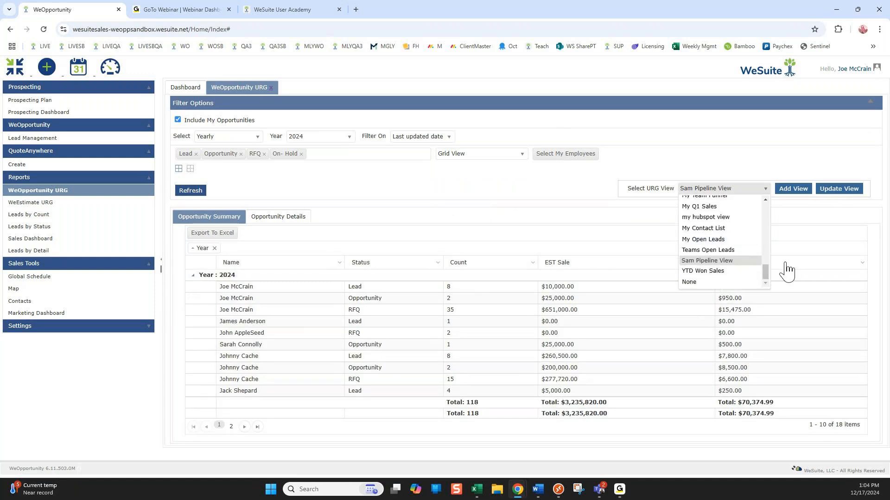
mouse_move(766, 277)
left_mouse_down()
mouse_move(774, 228)
mouse_move(769, 280)
left_mouse_up()
left_click(603, 208)
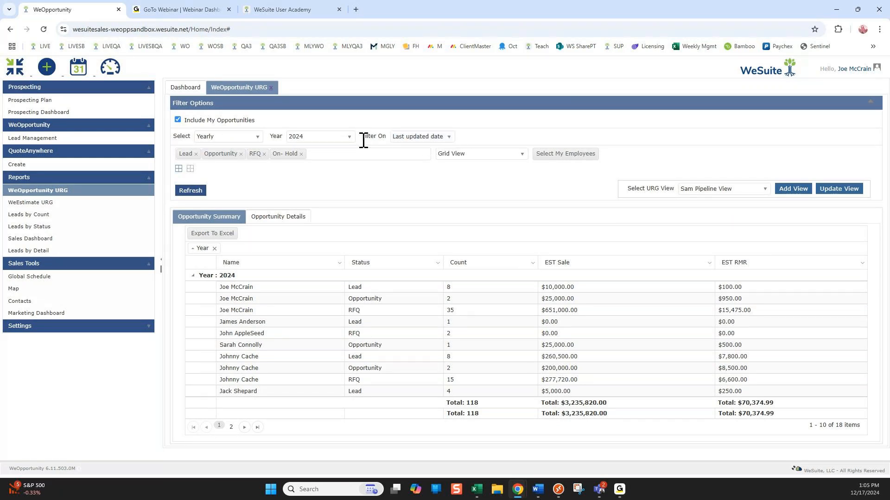
- Review the Filter On date options, the status list and the My Employees selection
left_click(431, 140)
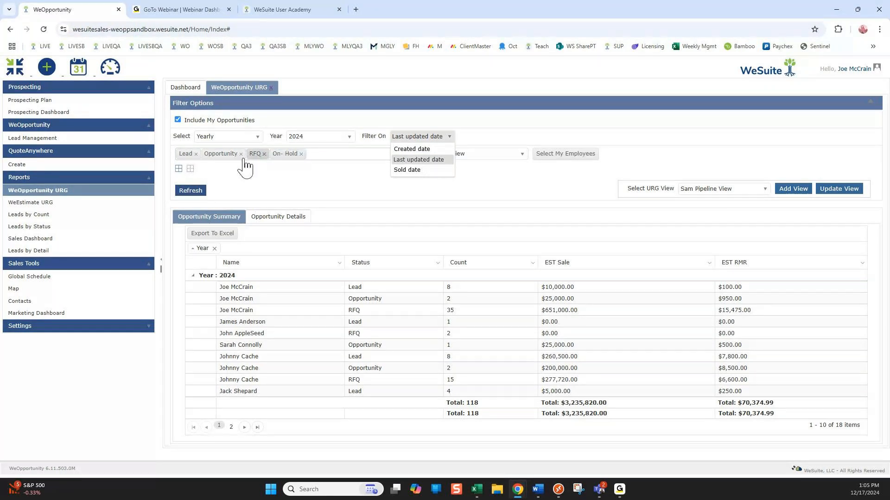
left_click(328, 158)
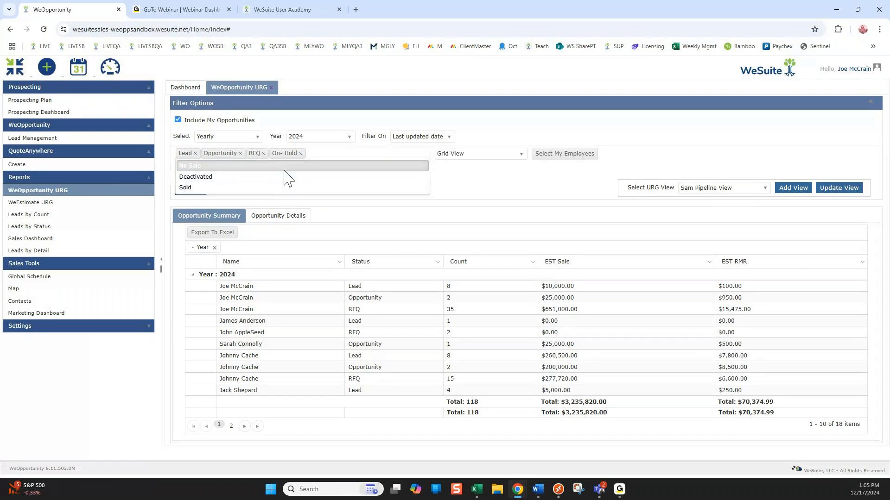
left_click(440, 170)
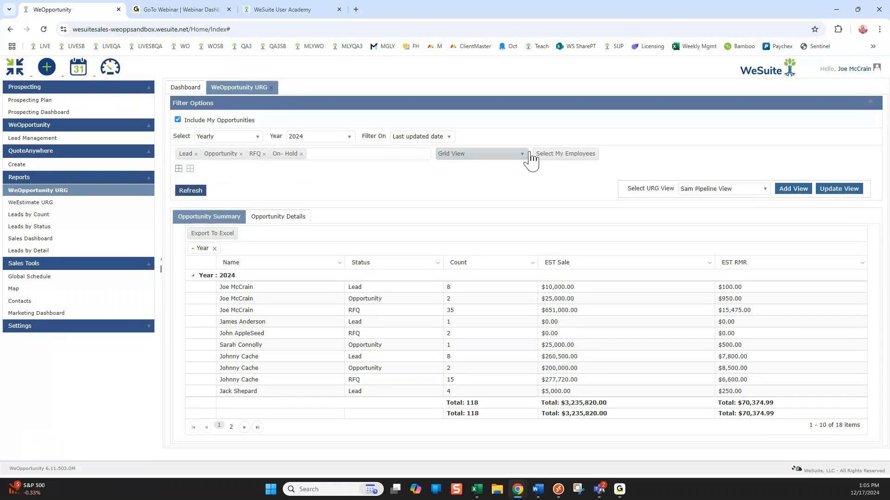
left_click(575, 157)
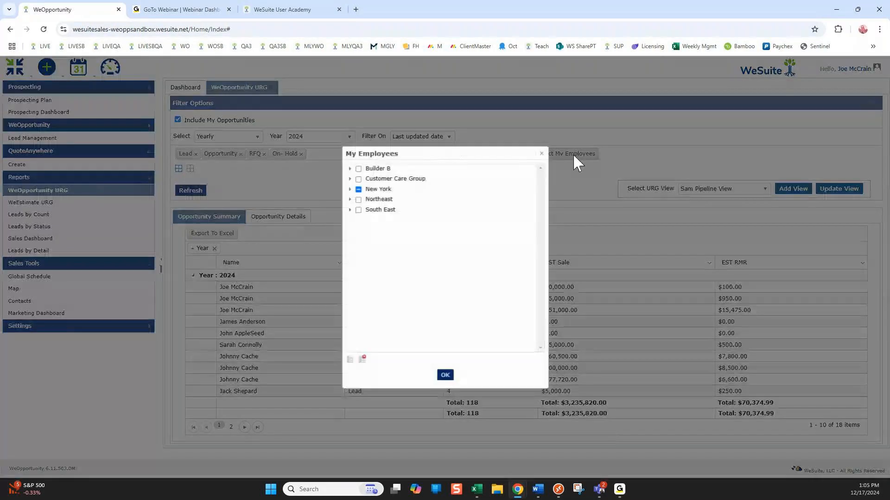
left_click(543, 152)
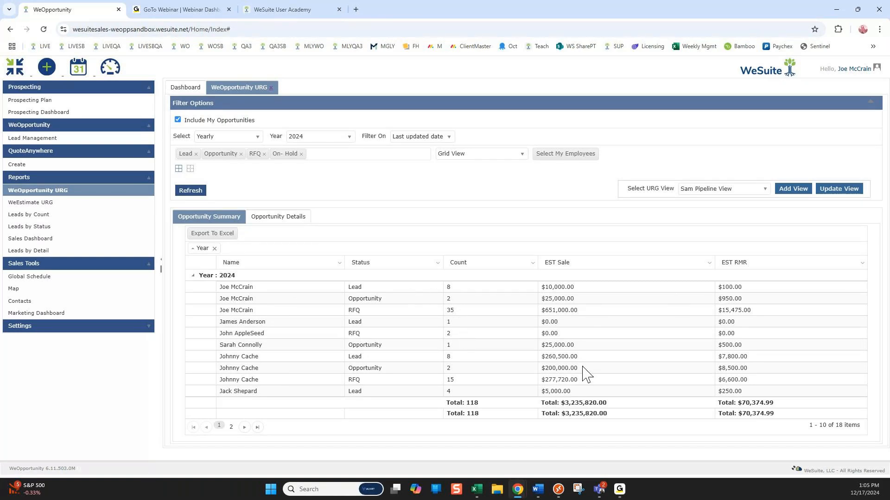
- Open the Opportunity Details tab and inspect the grid's column chooser
left_click(299, 218)
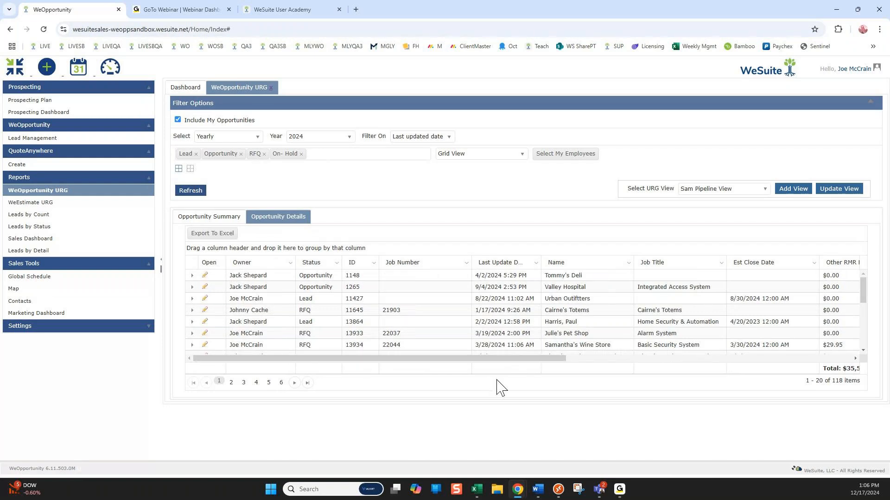
left_click(291, 264)
mouse_move(343, 306)
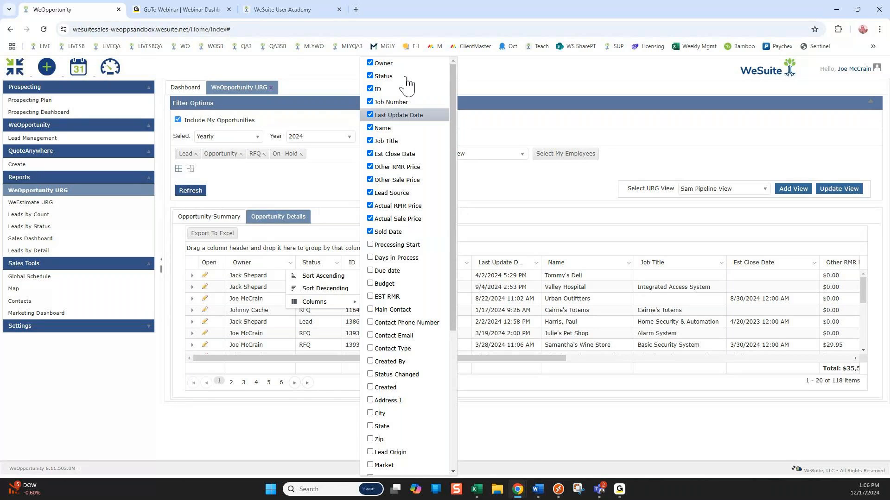
left_click(481, 202)
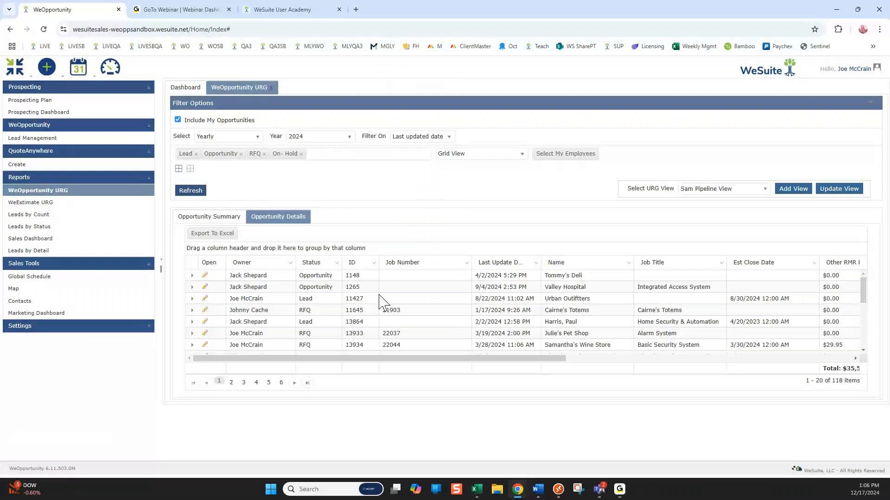
- Hide the Actual Sale Price and Actual RMR Price columns from the opportunity details grid
left_click_drag(499, 359, 591, 360)
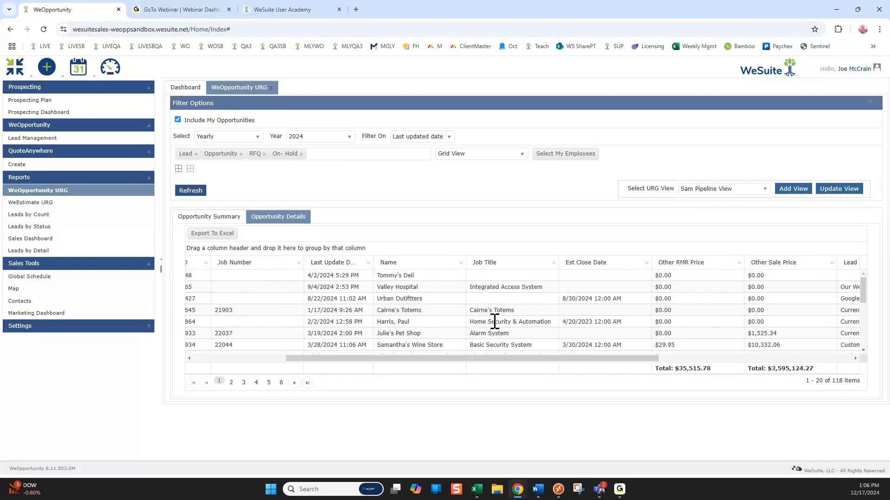
left_click_drag(508, 360, 593, 368)
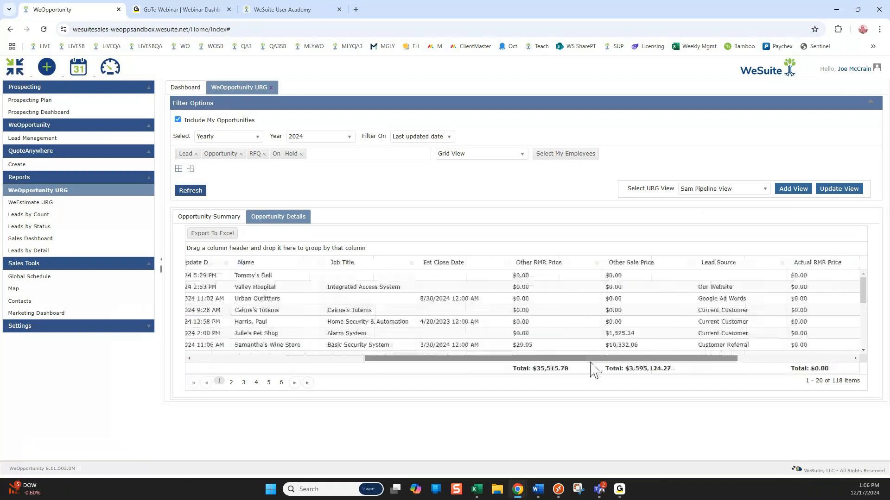
left_click_drag(453, 357, 599, 365)
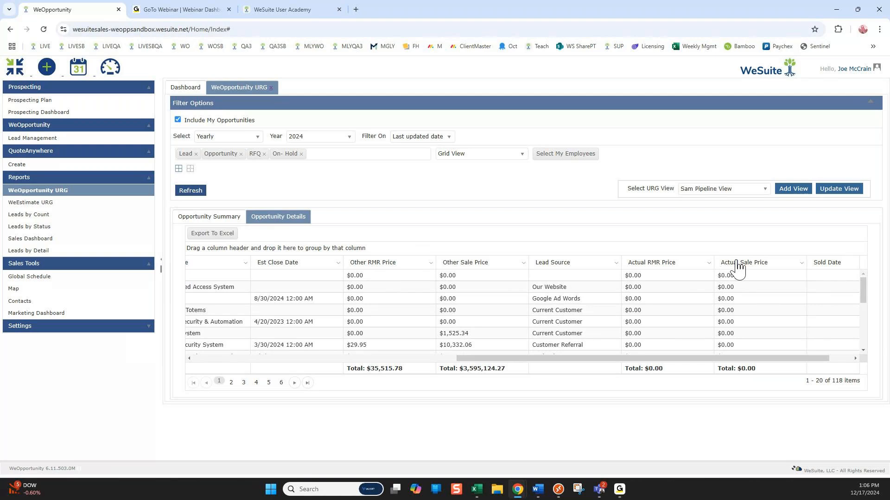
left_click(708, 263)
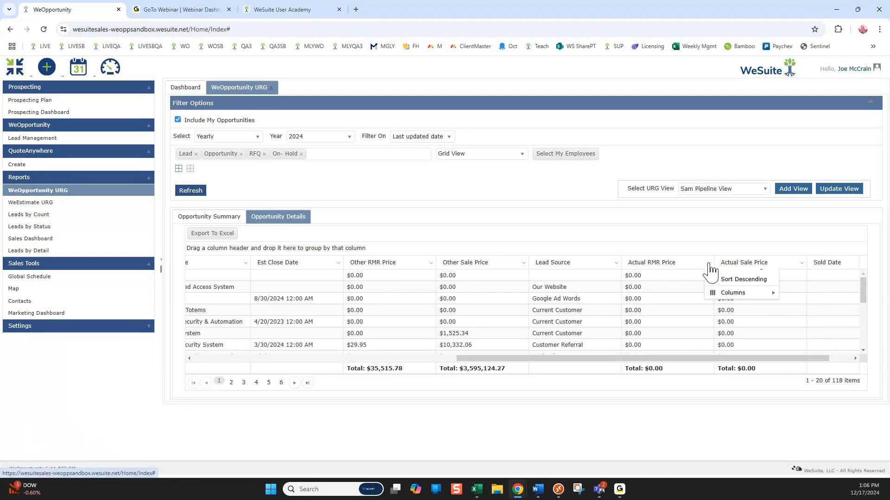
mouse_move(723, 311)
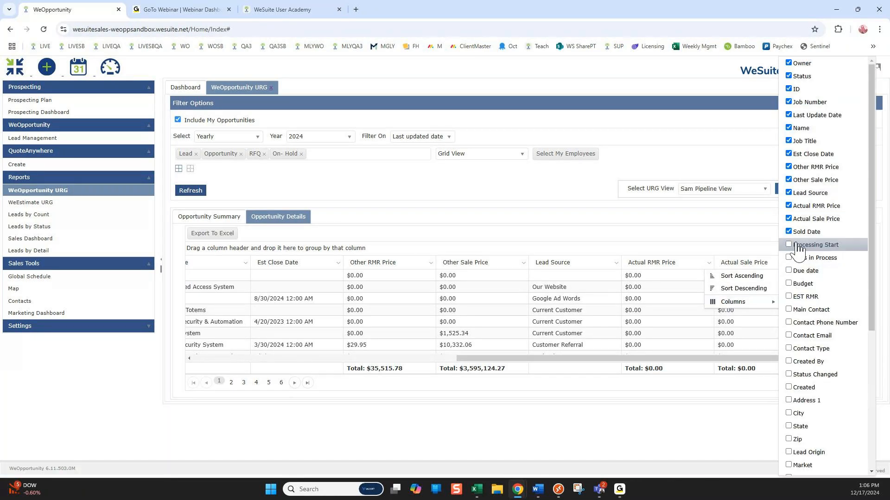
left_click(791, 219)
left_click(790, 207)
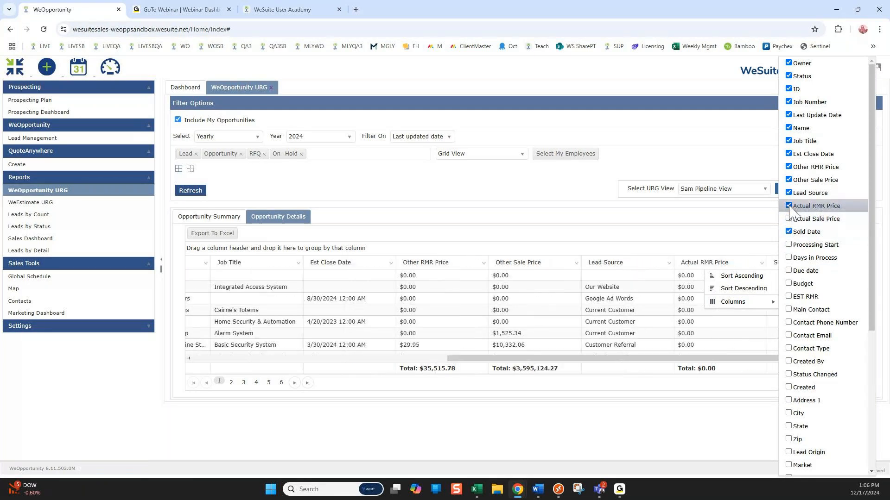
left_click(703, 227)
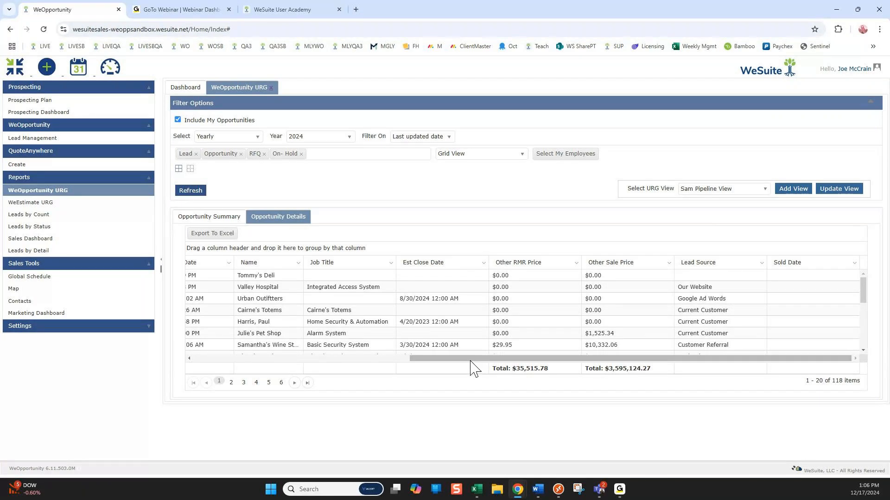
- Review the period choices available for the report's Select filter
left_click_drag(472, 361, 207, 365)
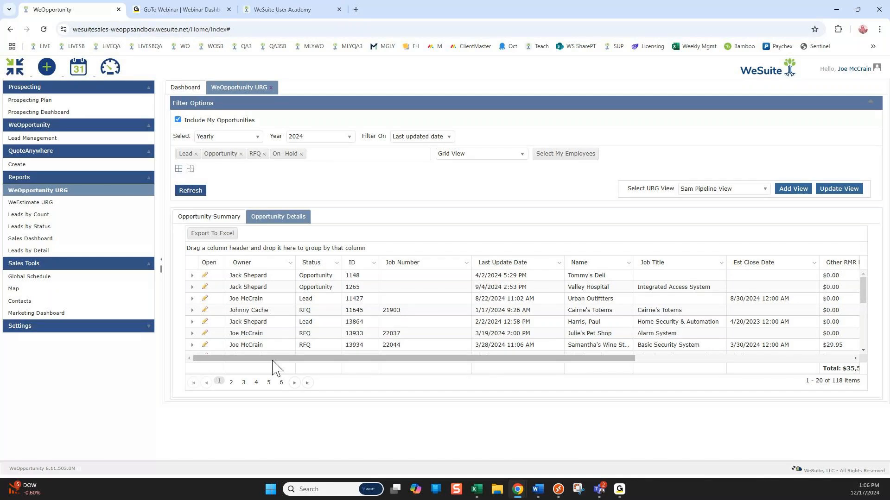
left_click(253, 137)
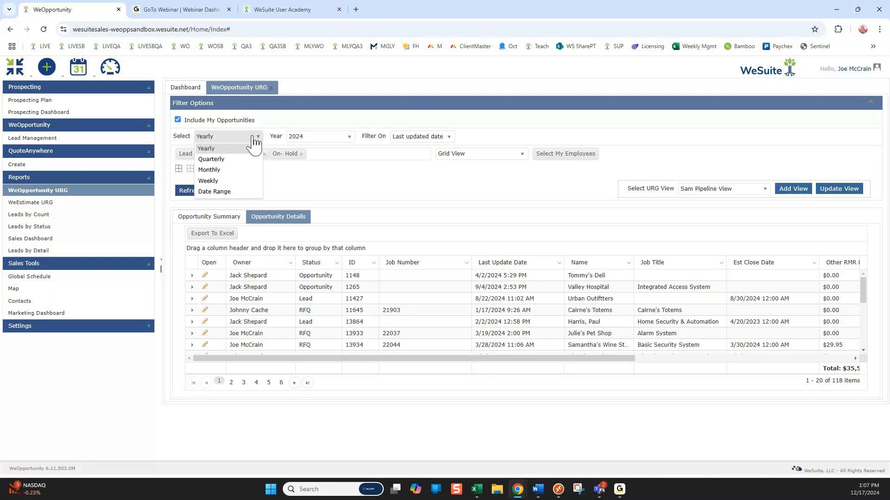
left_click(303, 186)
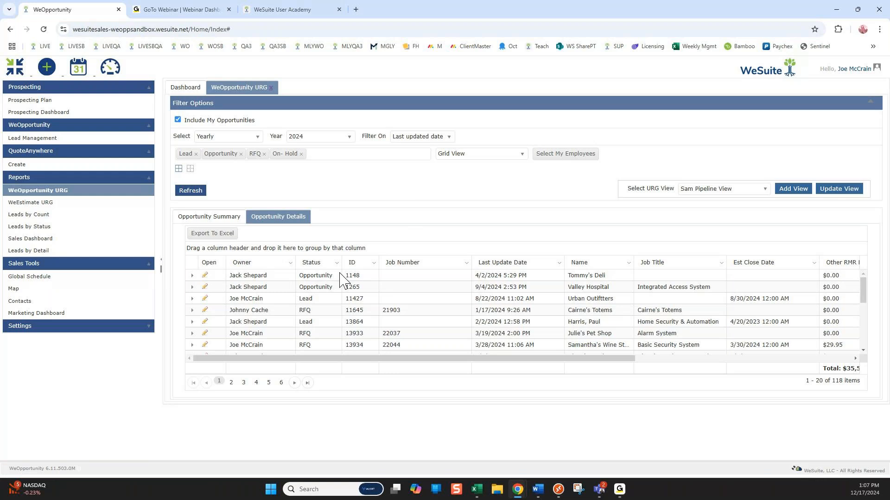
- Move the Last Update Date column to the front of the grid and sort it descending
left_click_drag(522, 269, 277, 270)
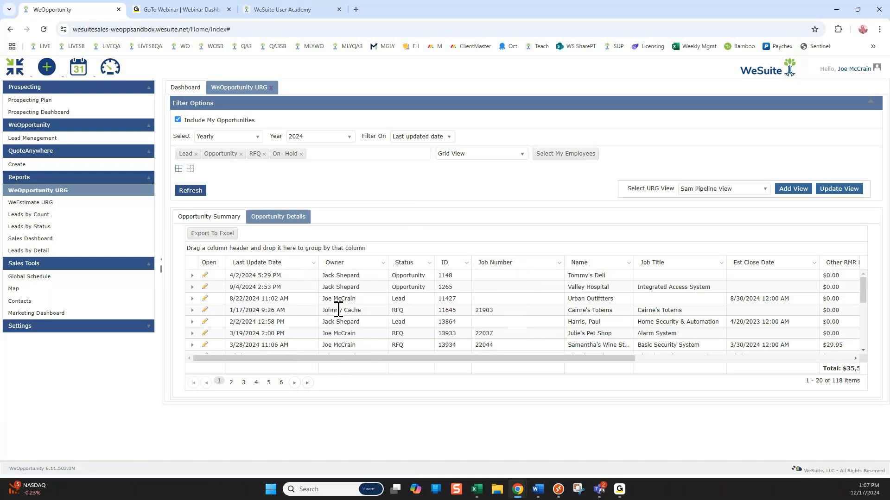
left_click(297, 264)
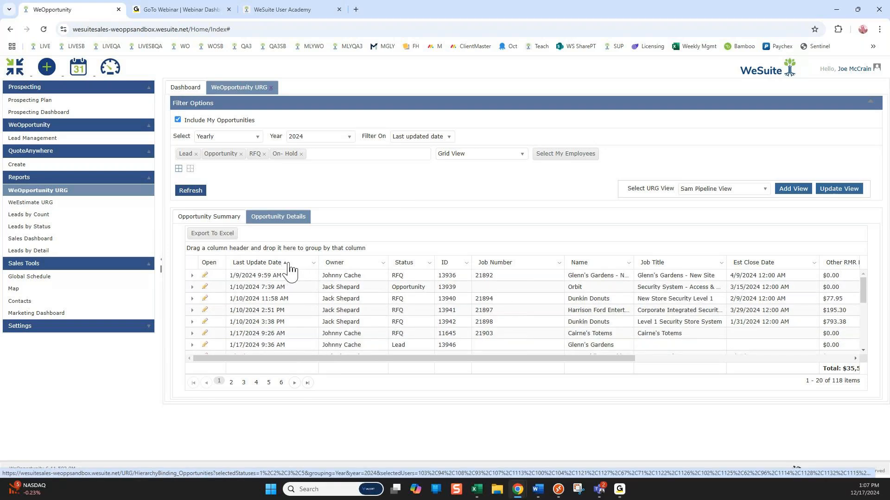
left_click(289, 266)
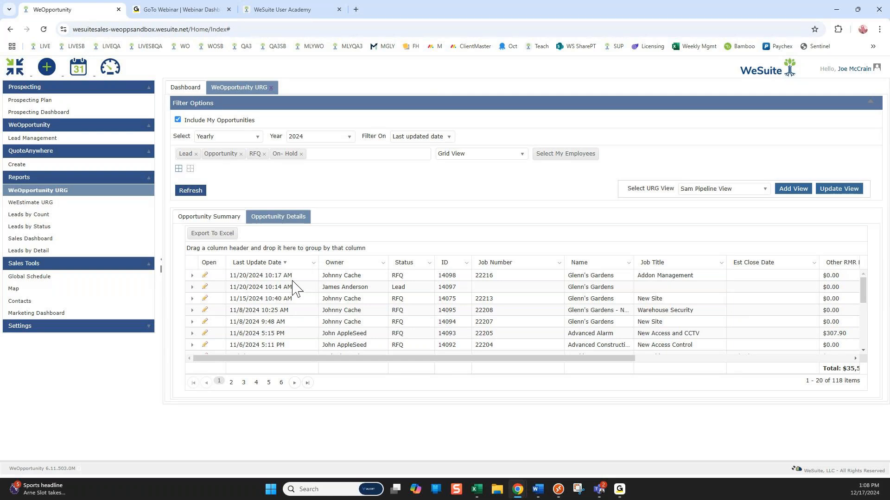
- Save the current layout to the Sam Pipeline View and reload that view
left_click(839, 190)
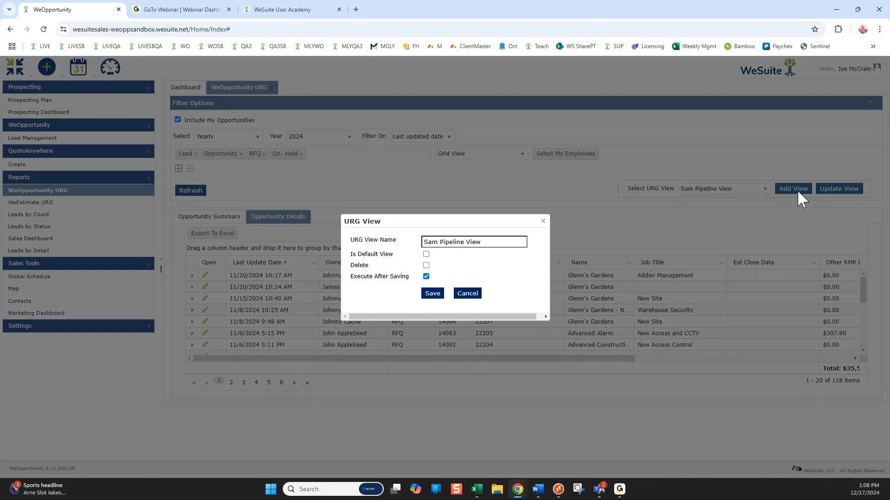
left_click(432, 296)
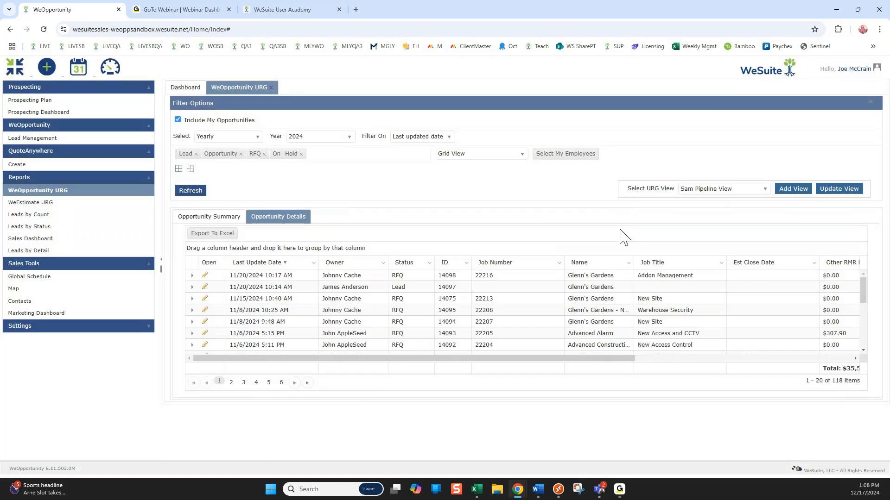
left_click(735, 189)
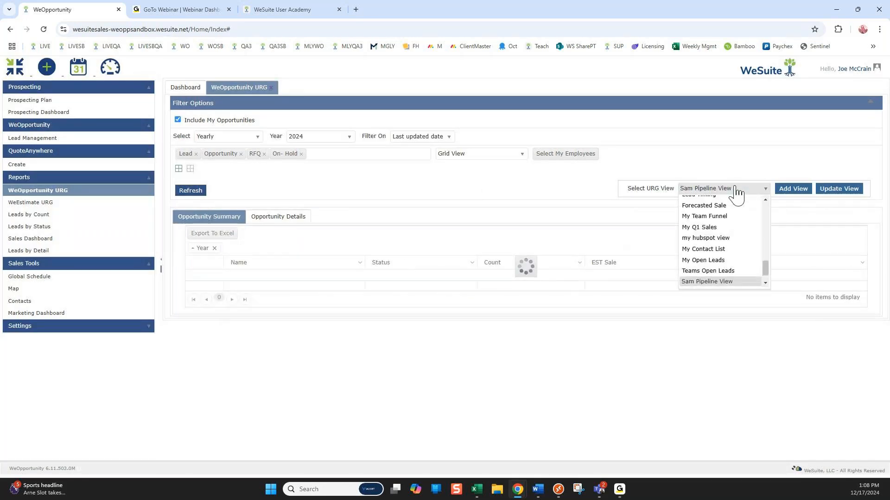
left_click(734, 188)
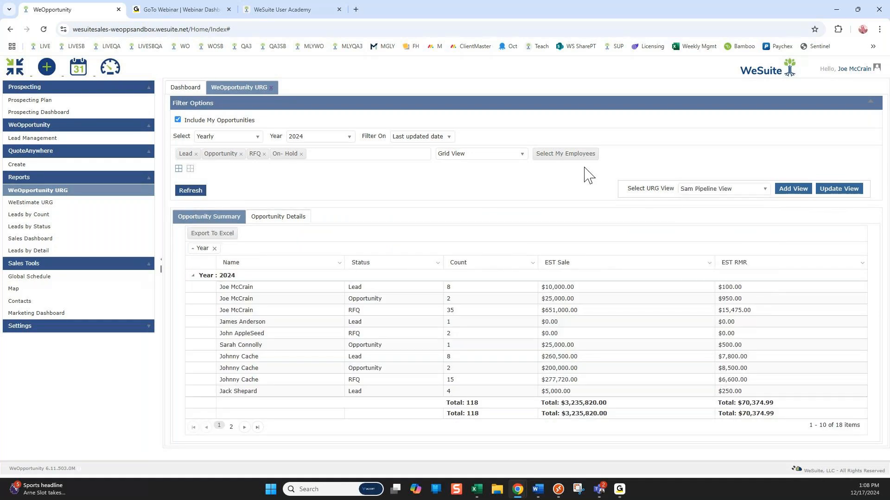
- Switch the opportunity report to the YTD Won Sales URG view
left_click(299, 220)
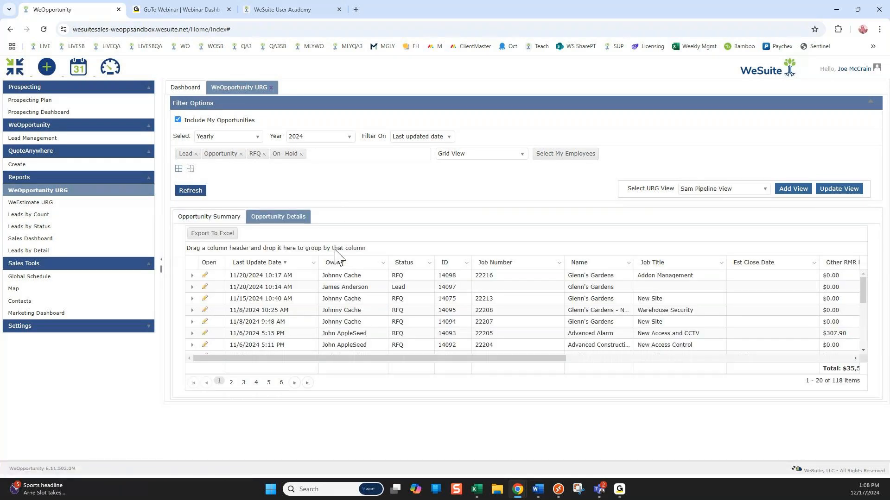
left_click(747, 189)
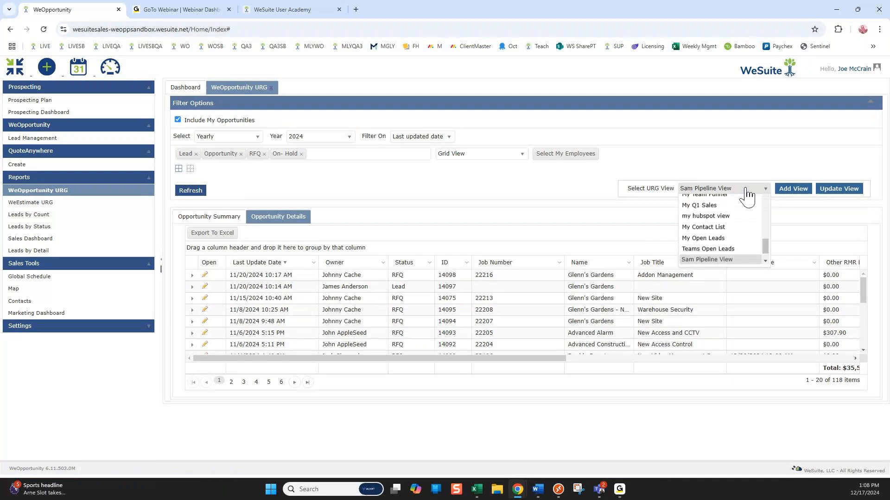
left_click(702, 271)
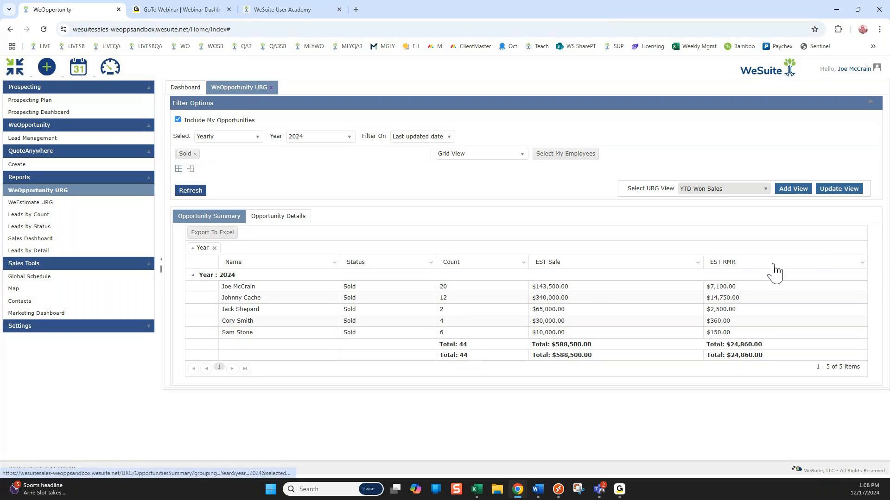
- In the opportunity details grid, hide the Est Close Date column and show the Sold Date column
left_click(308, 217)
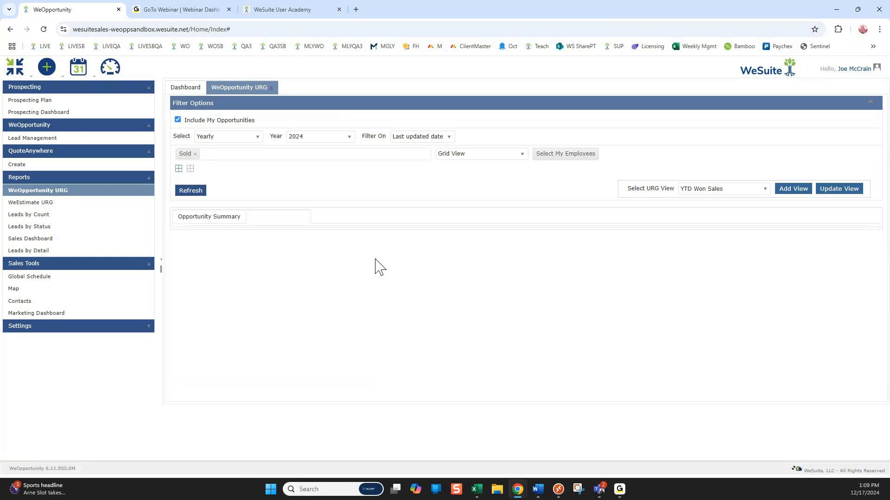
left_click(337, 263)
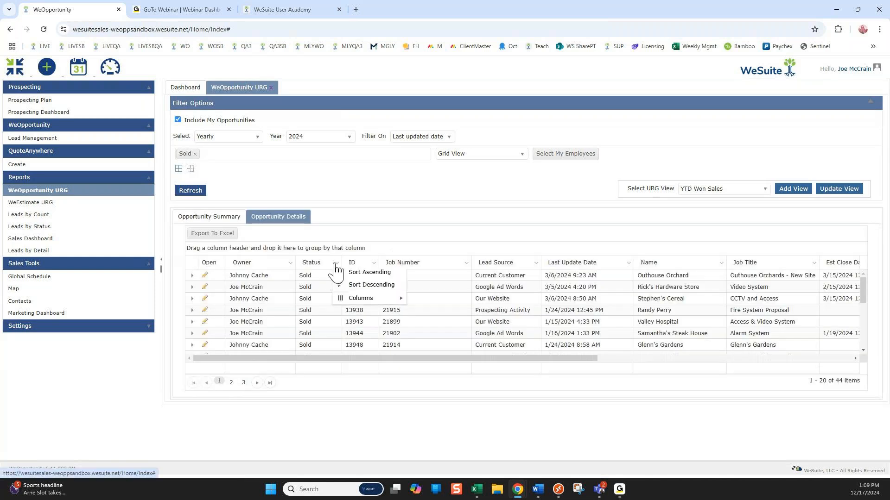
mouse_move(360, 302)
left_click(416, 180)
left_click(417, 181)
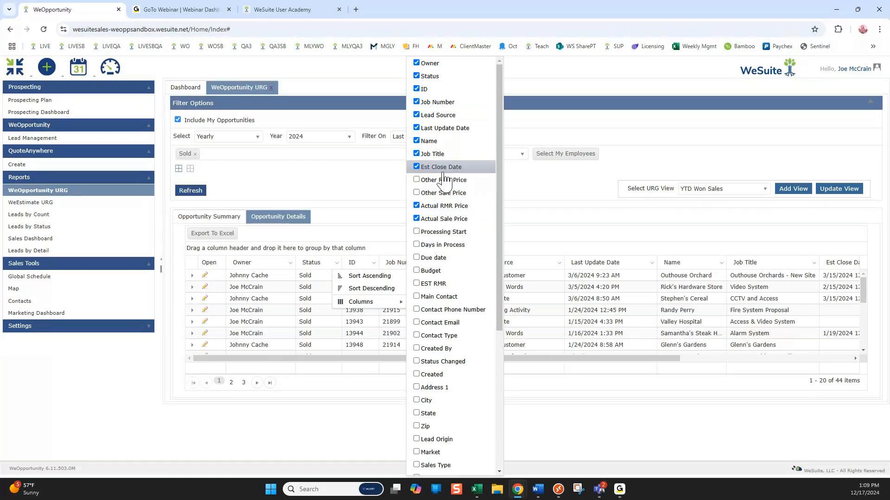
left_click(431, 168)
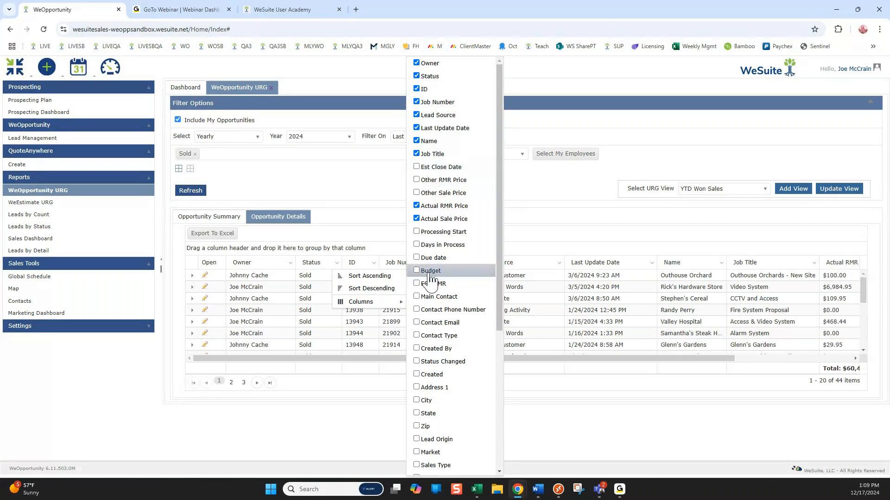
scroll(434, 283, "down", 5)
left_click(431, 470)
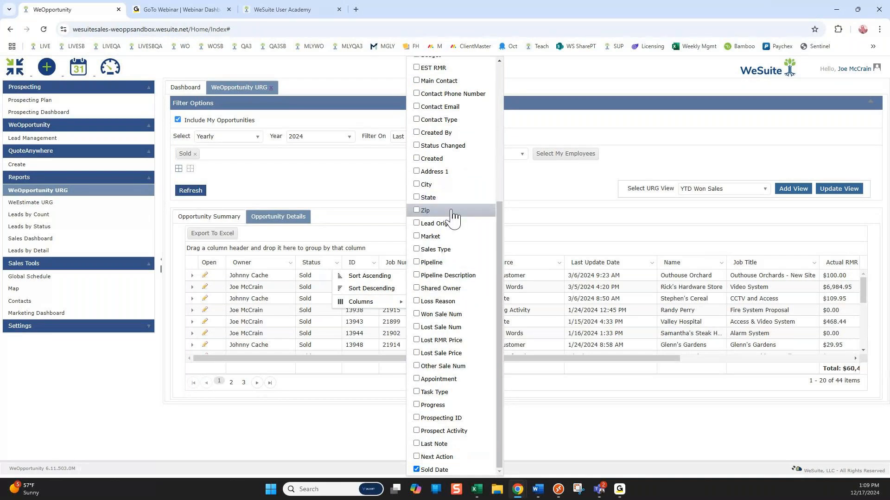
left_click(571, 211)
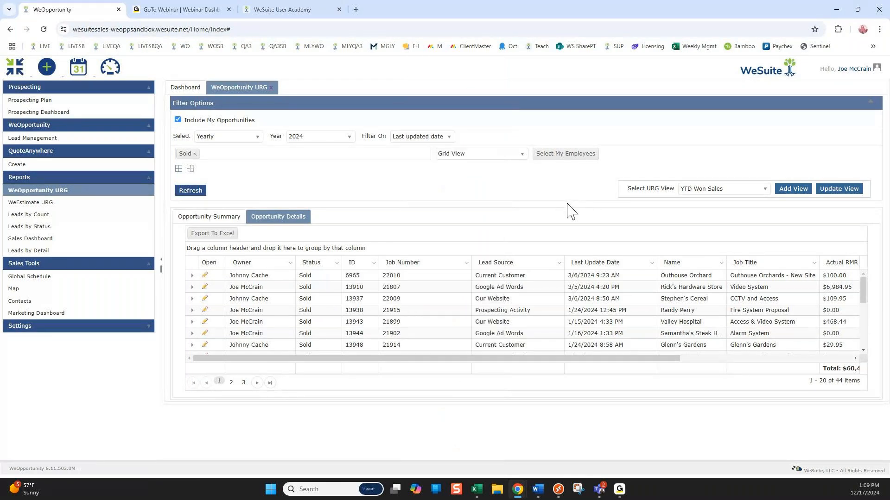
- Narrow the Job Number column and save the layout to the YTD Won Sales view
left_click_drag(469, 263, 439, 264)
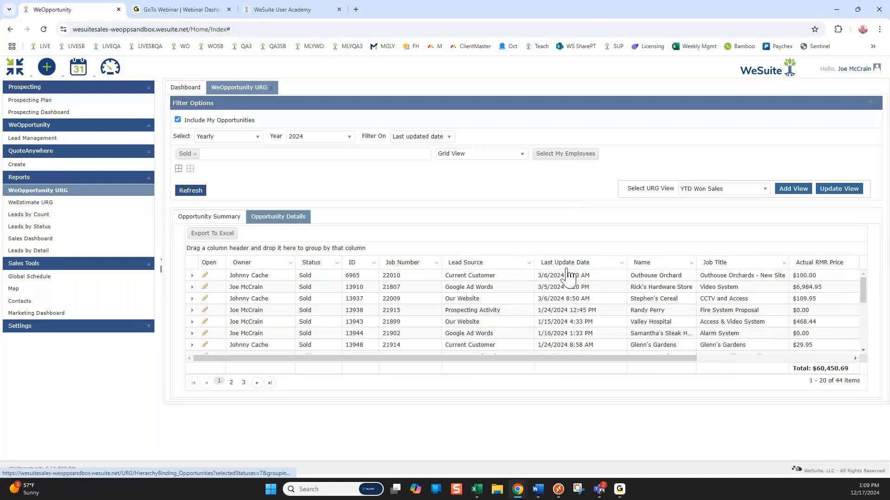
left_click_drag(563, 359, 711, 360)
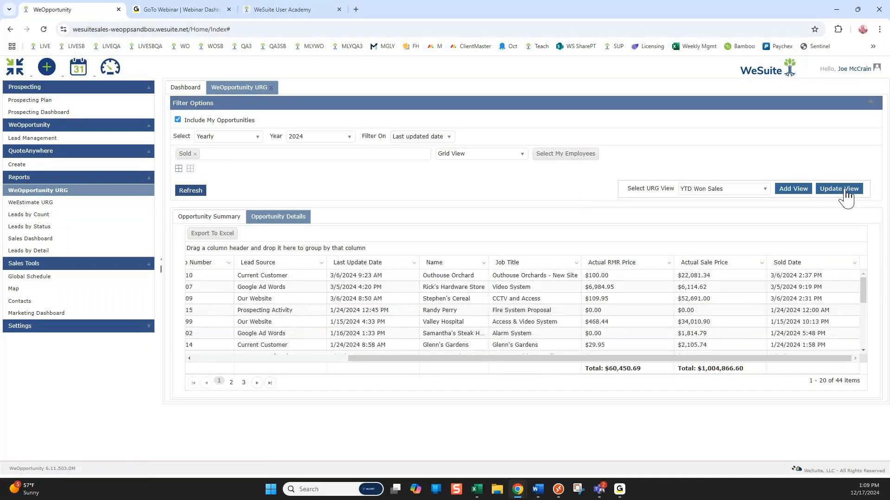
left_click(839, 188)
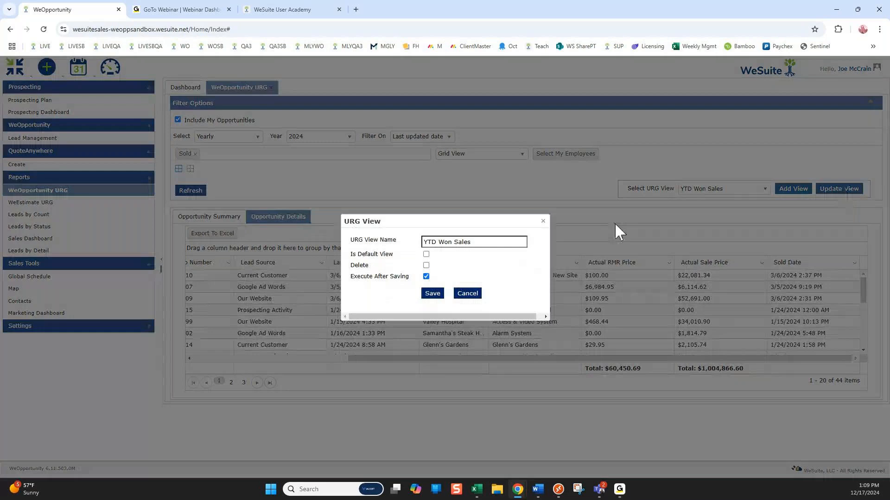
left_click(431, 294)
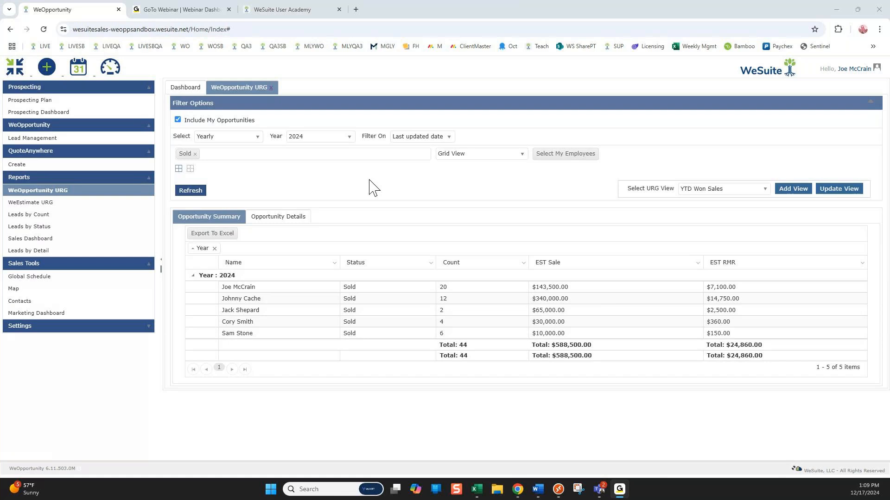
- Switch to WeSuite User Academy and open the Prospecting Plan - Activities Downloadable Worksheet in WeOpportunity User Training
left_click(310, 10)
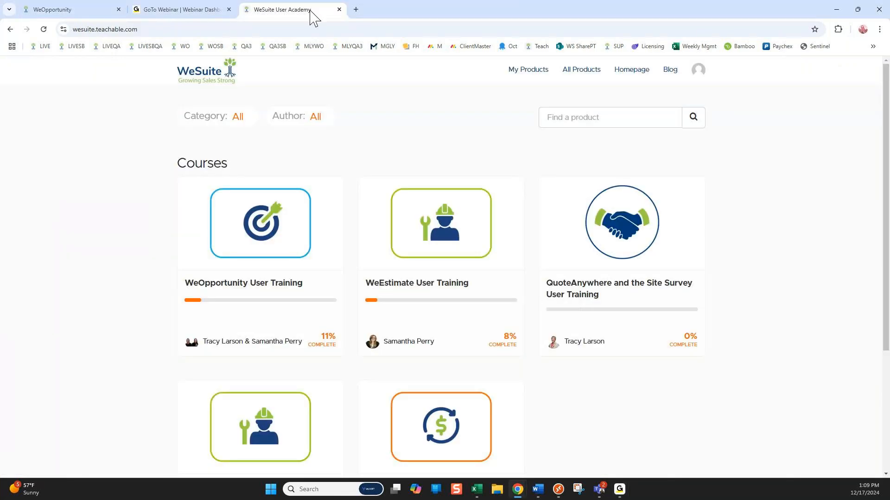
left_click(274, 221)
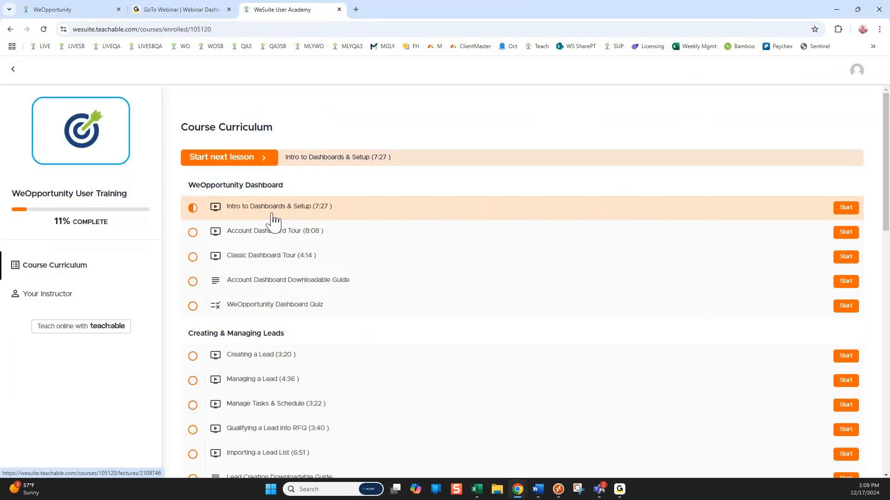
scroll(390, 264, "down", 2)
scroll(389, 264, "down", 11)
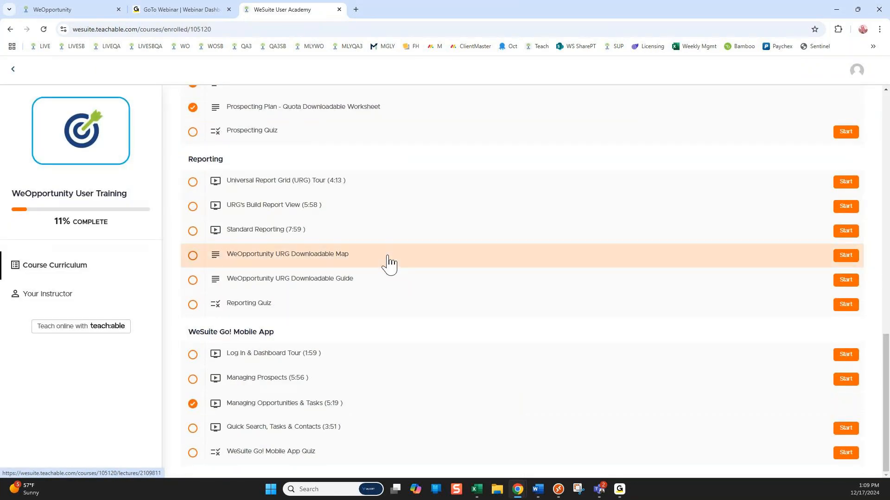
scroll(389, 264, "up", 4)
scroll(389, 264, "up", 1)
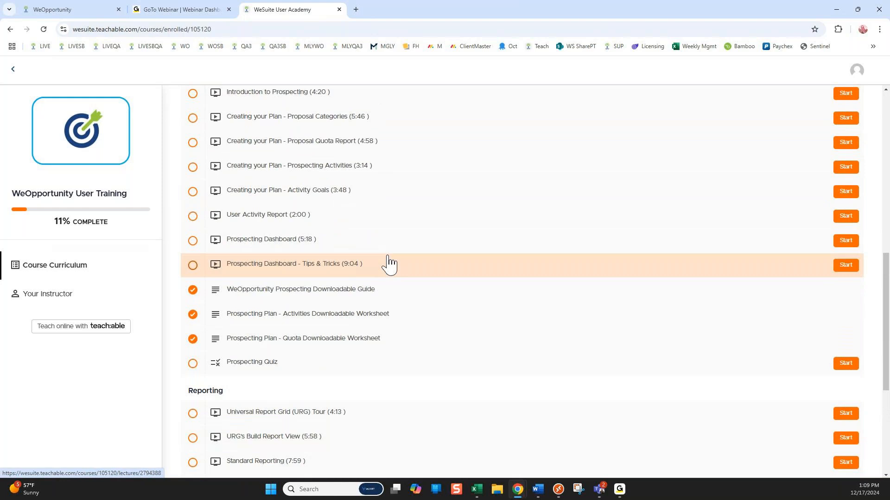
scroll(389, 264, "up", 1)
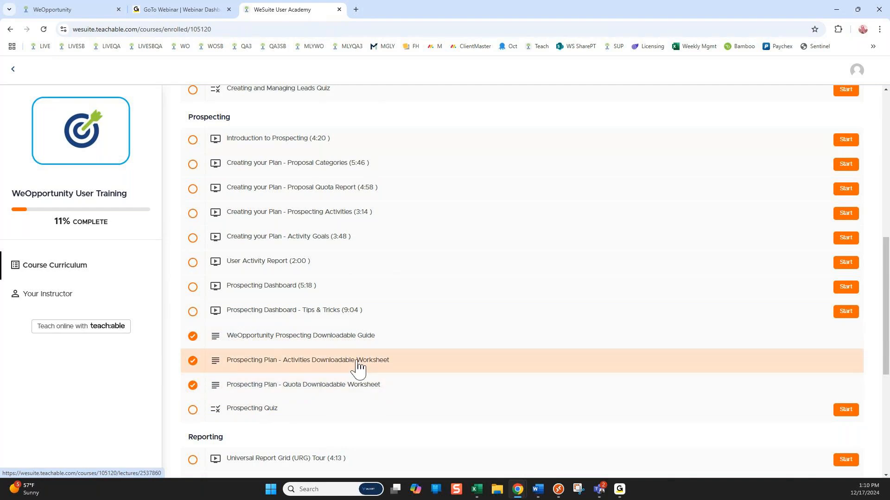
left_click(436, 374)
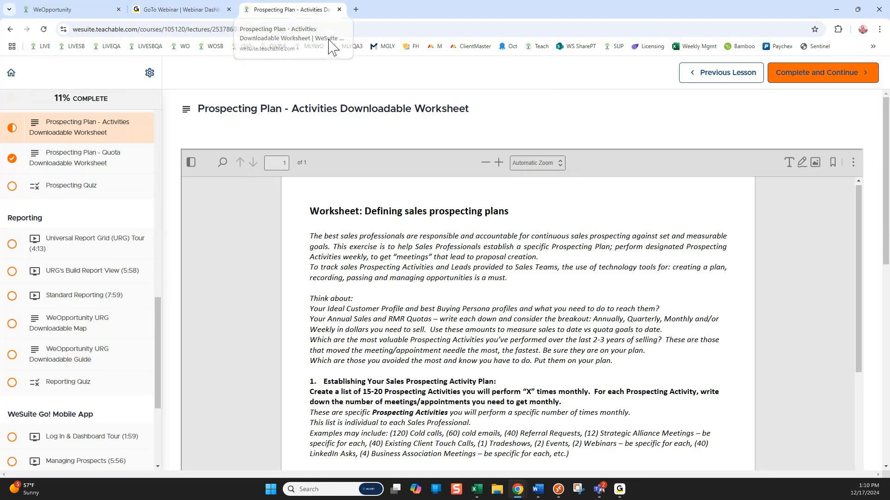
- Read through the Prospecting Plan activities worksheet
scroll(621, 193, "down", 6)
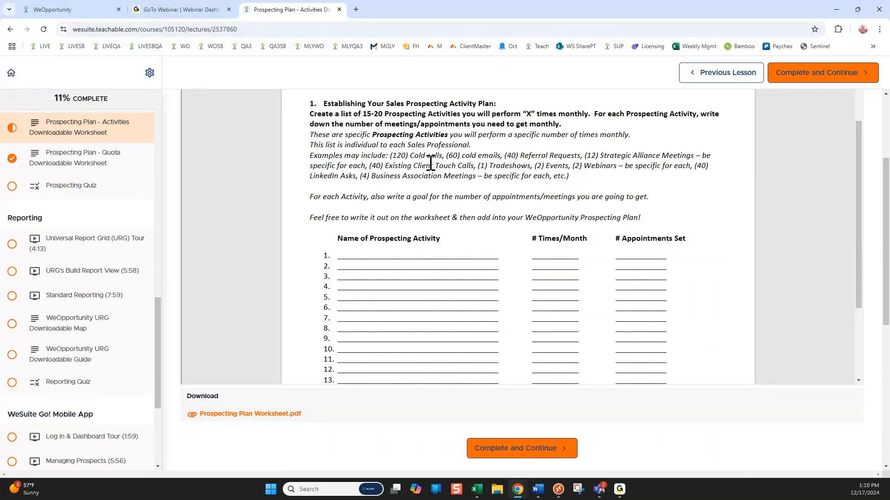
scroll(430, 162, "up", 3)
scroll(430, 162, "down", 1)
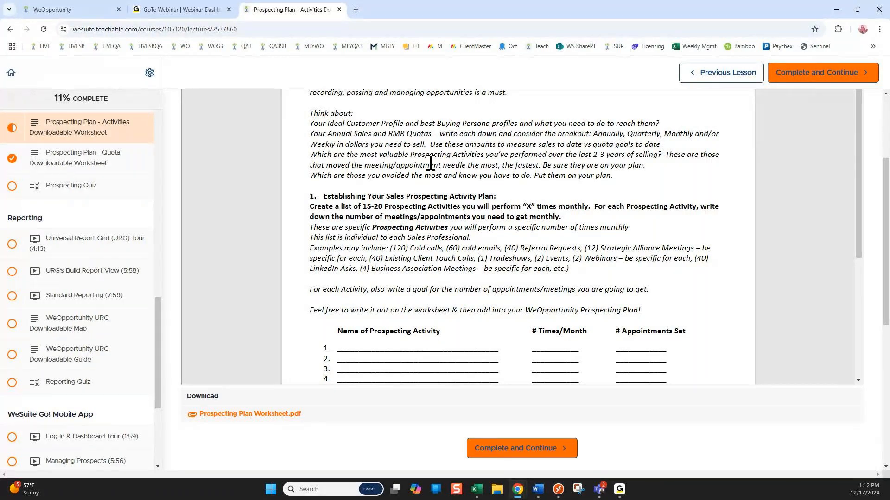
scroll(552, 282, "down", 3)
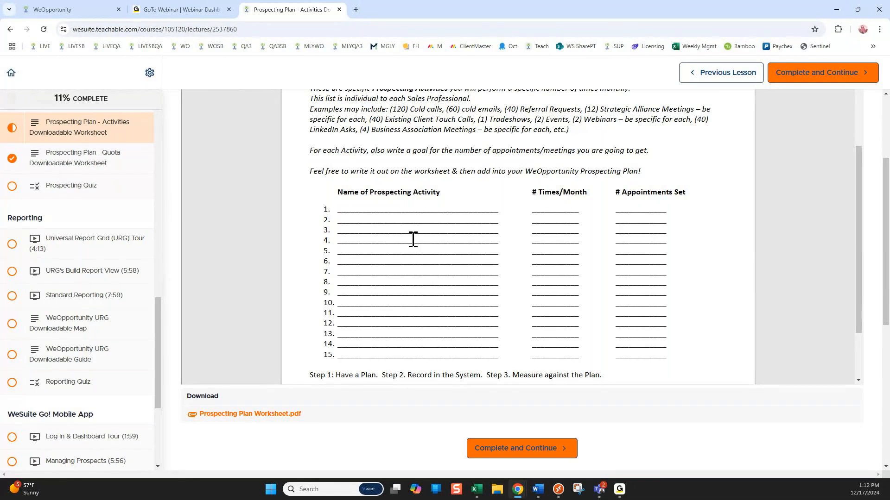
scroll(412, 239, "down", 1)
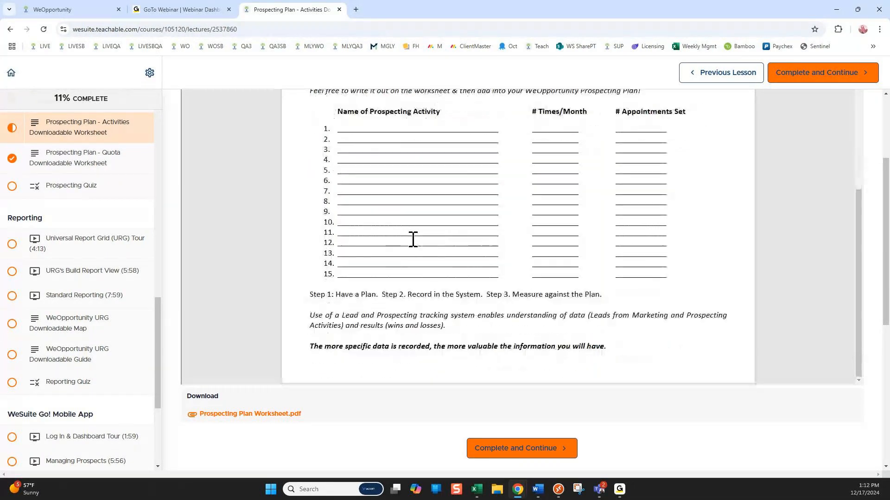
scroll(412, 239, "up", 5)
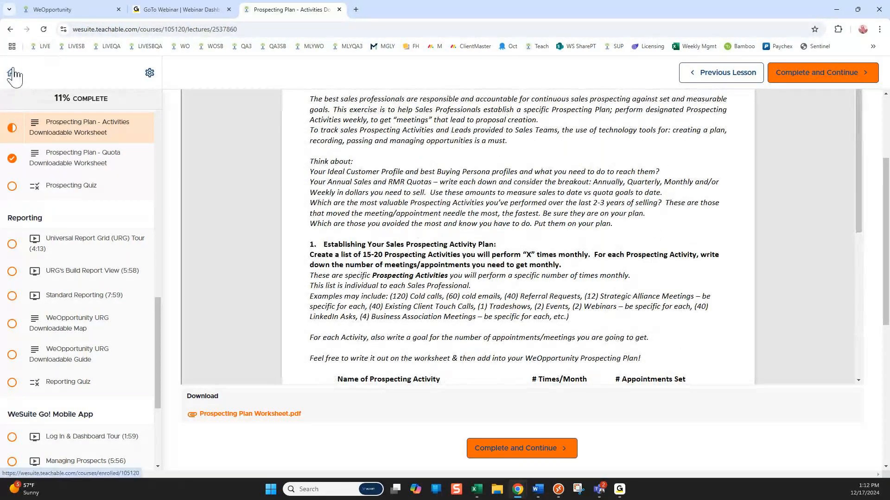
- Open and read through the Prospecting Plan - Quota Downloadable Worksheet
left_click(76, 160)
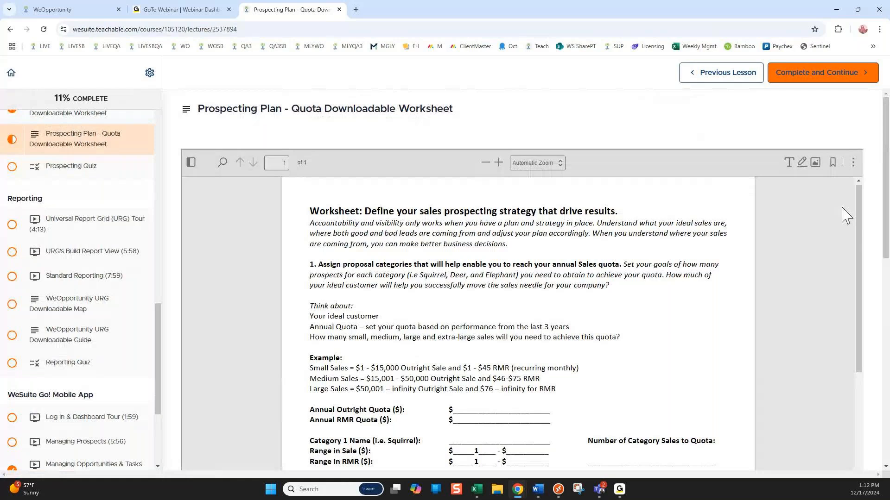
scroll(847, 216, "down", 2)
scroll(810, 236, "down", 1)
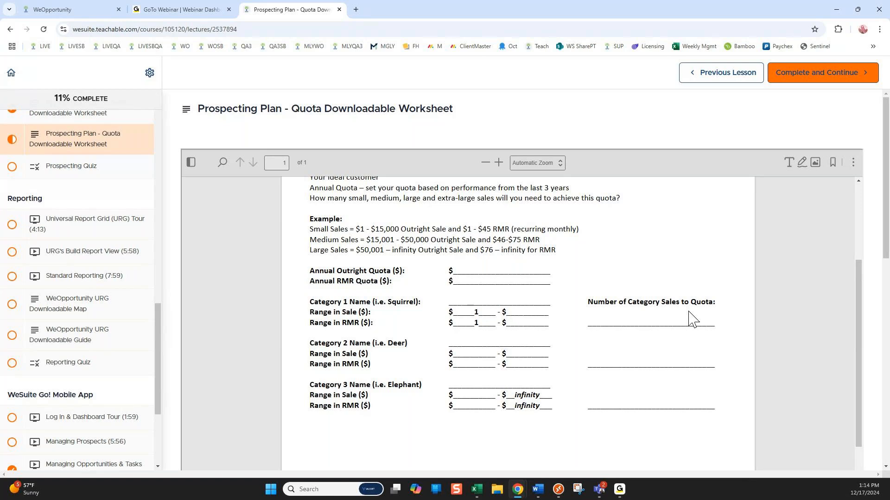
scroll(689, 316, "down", 2)
scroll(687, 315, "up", 3)
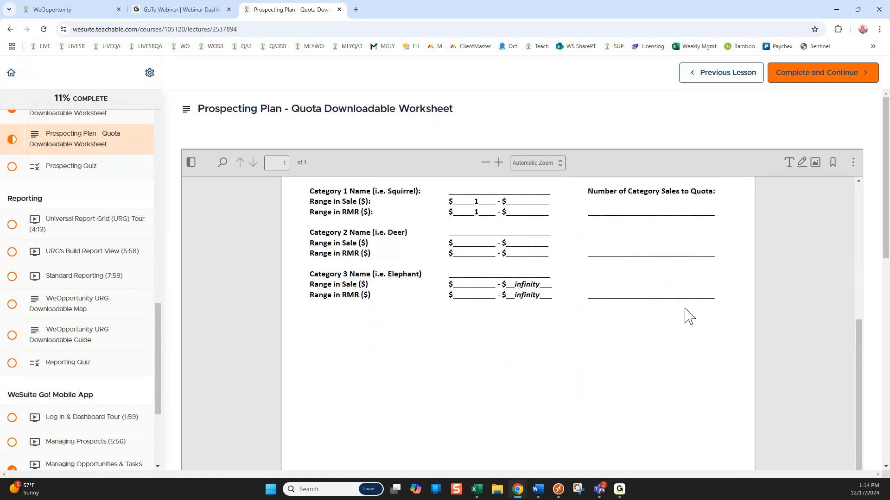
scroll(687, 316, "up", 1)
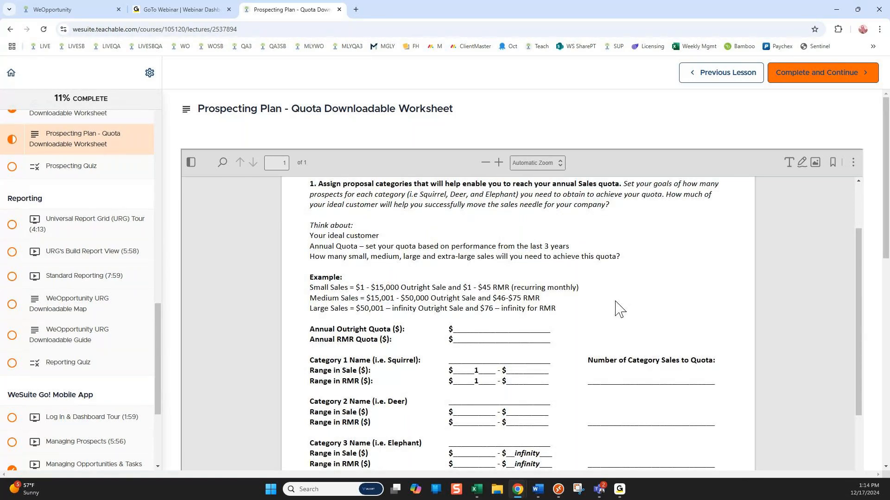
- Return to WeOpportunity and open the Prospecting Plan
left_click(70, 9)
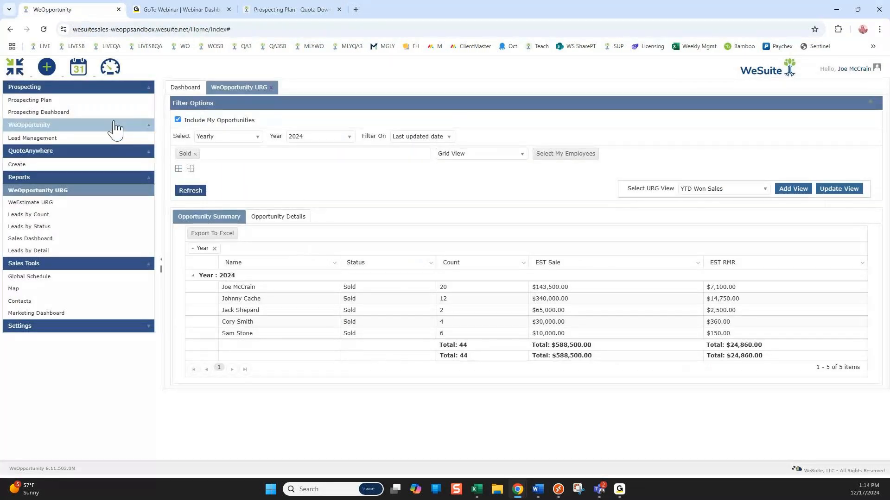
left_click(81, 104)
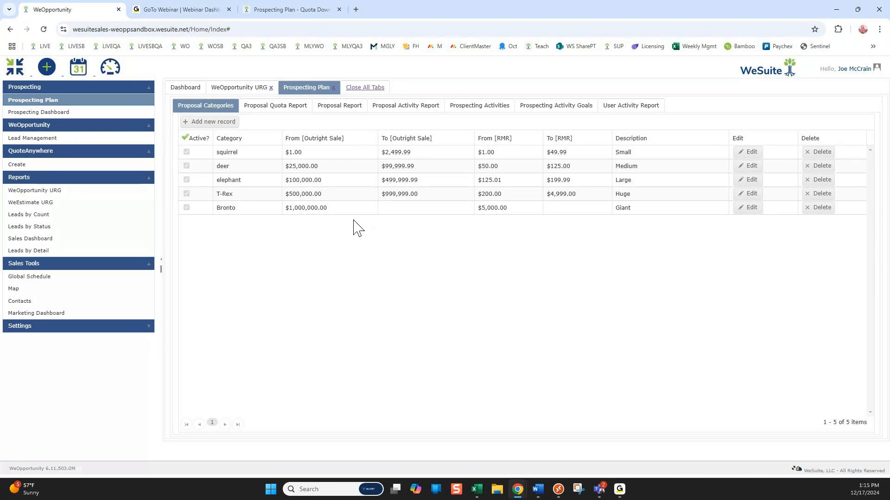
- Open the Proposal Quota Report and review its quota settings and report results
left_click(267, 109)
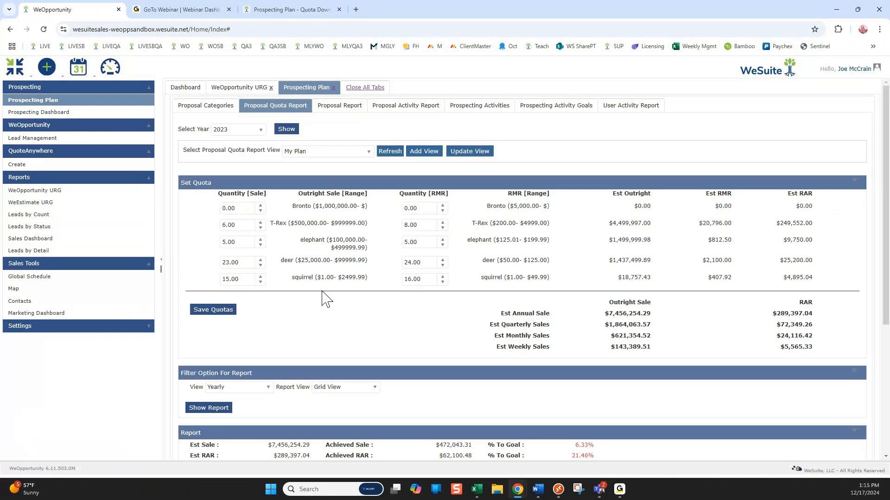
mouse_move(610, 318)
left_mouse_down()
mouse_move(664, 314)
mouse_move(603, 317)
mouse_move(625, 315)
left_mouse_up()
left_click(648, 314)
left_click(625, 315)
scroll(452, 360, "down", 4)
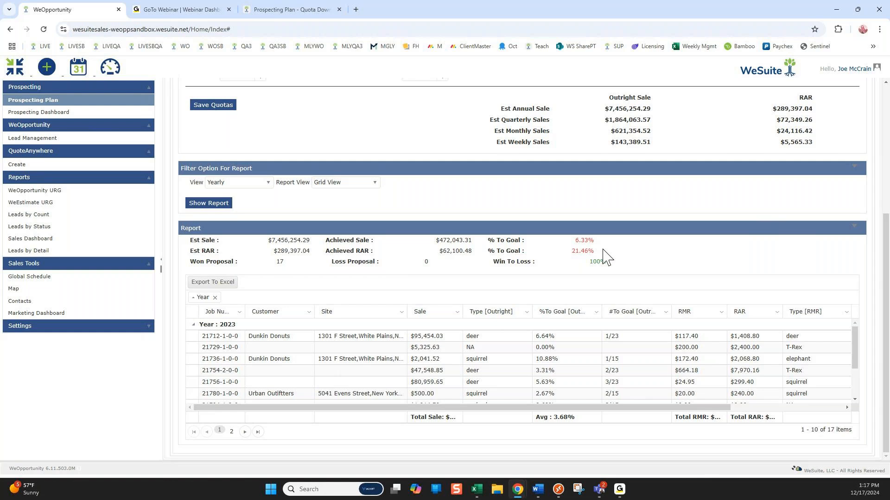
scroll(605, 257, "up", 1)
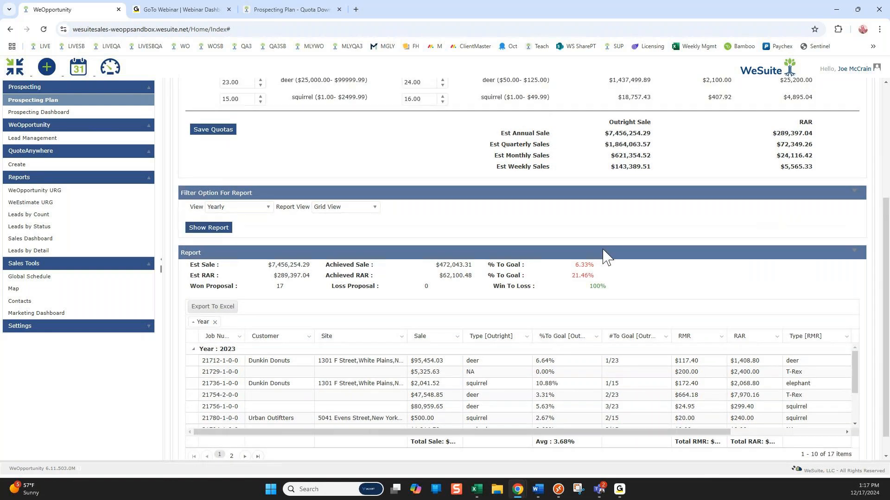
scroll(606, 257, "up", 4)
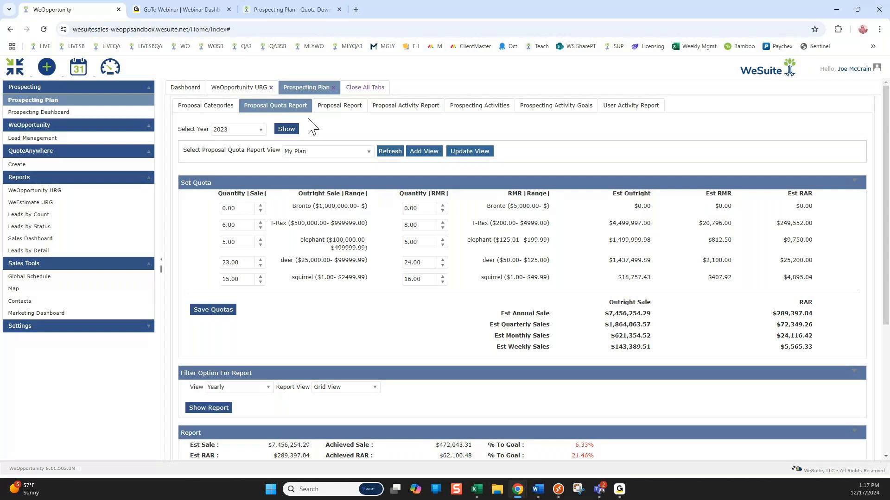
- Open the Prospecting Activity Goals
left_click(543, 109)
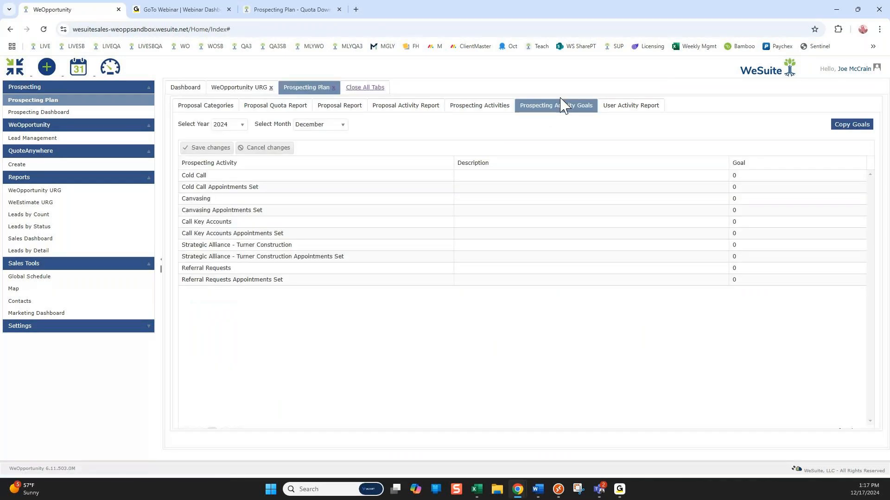
- Set goals of 100 for Cold Call and Canvasing and 10 for their Appointments Set rows, then save the changes
left_click(752, 177)
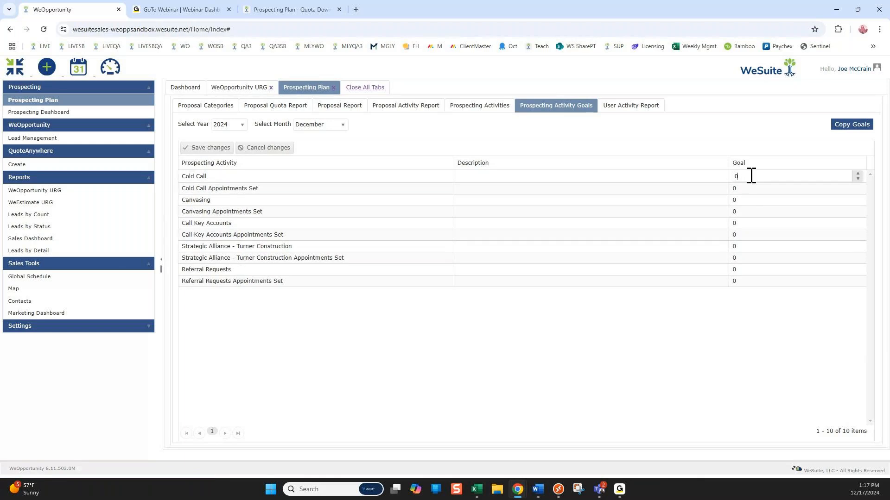
type("100")
left_click(746, 188)
type("10")
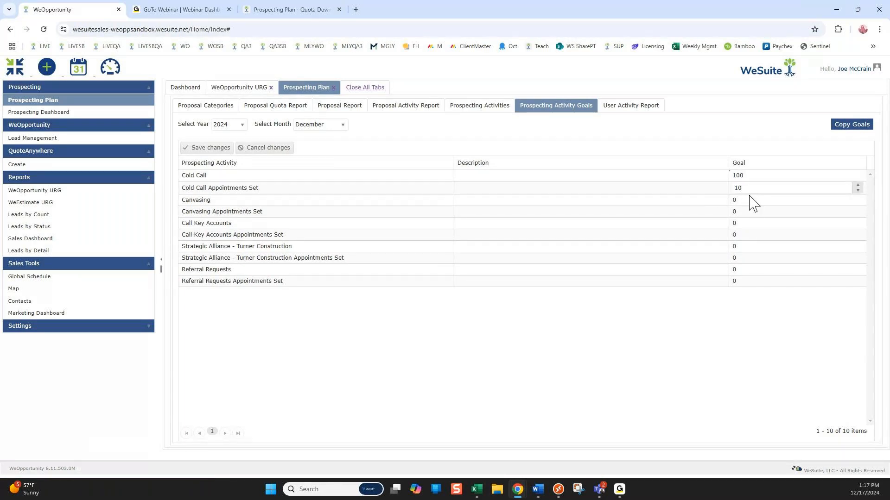
left_click(746, 200)
type("100")
left_click(746, 211)
type("10")
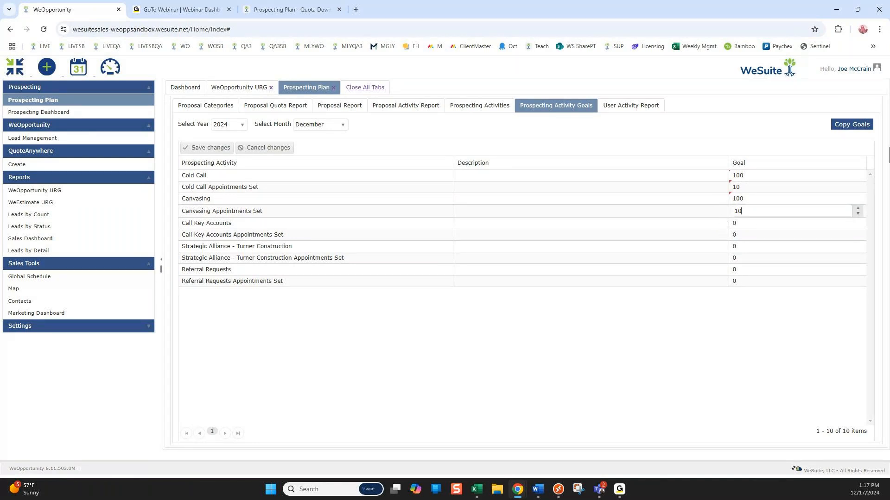
left_click(208, 149)
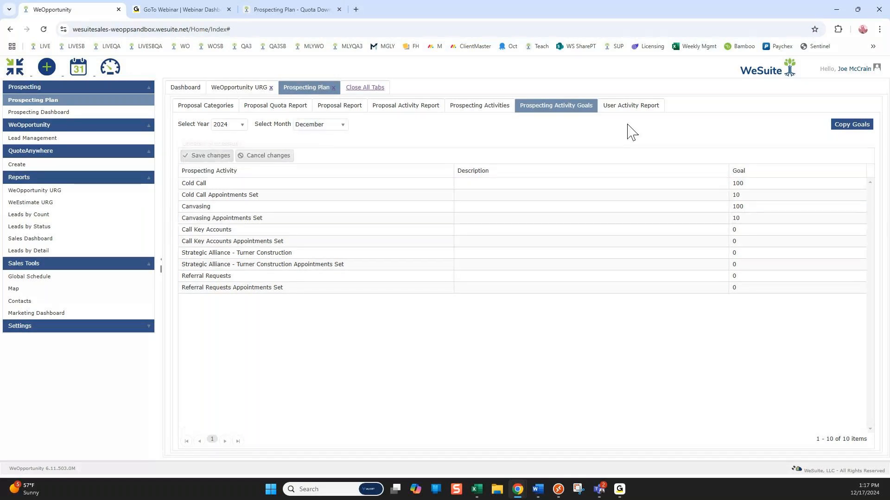
- Open the User Activity Report to view the goals chart
left_click(631, 106)
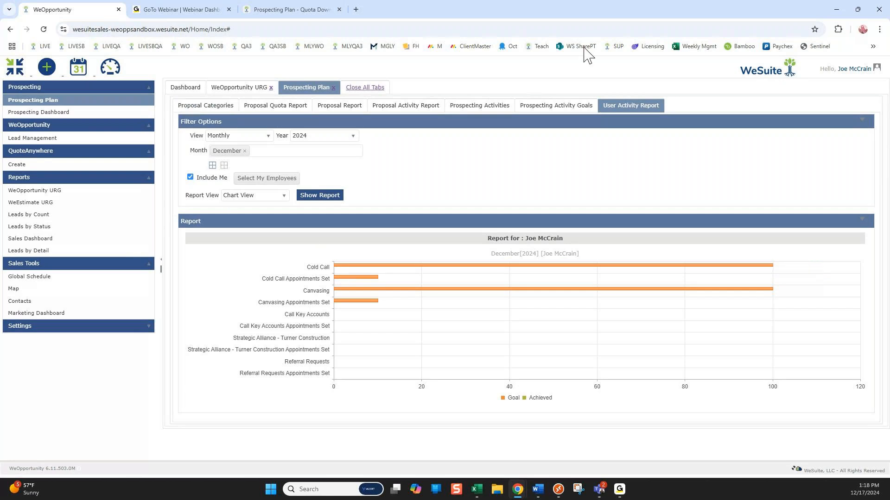
- Log out and sign back in as a different user by entering that user's name and password
left_click(856, 70)
left_click(879, 146)
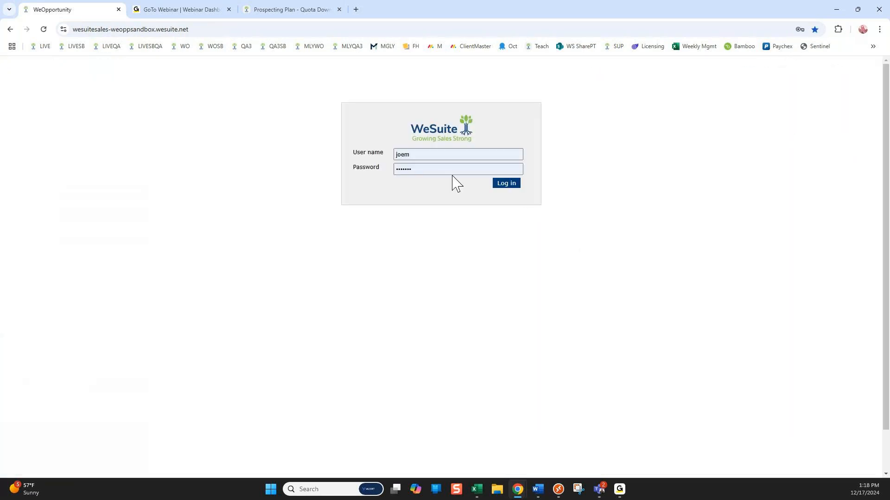
left_click_drag(433, 155, 363, 154)
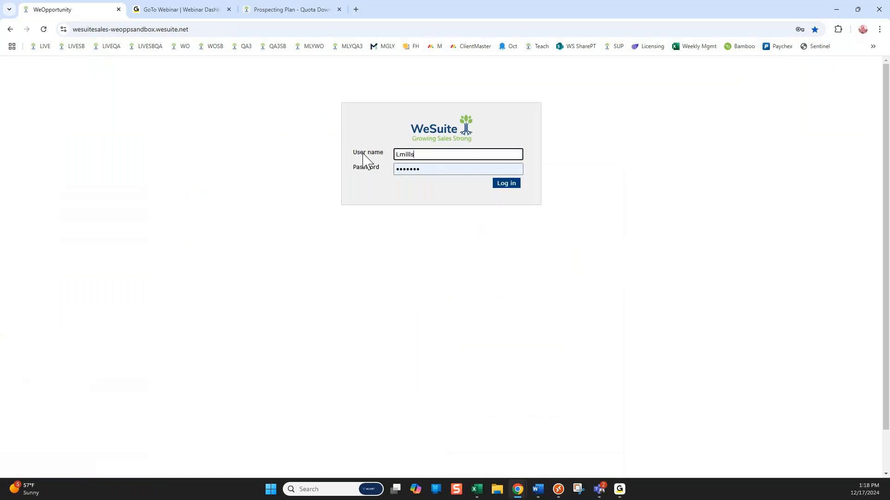
key("Tab")
type("••••")
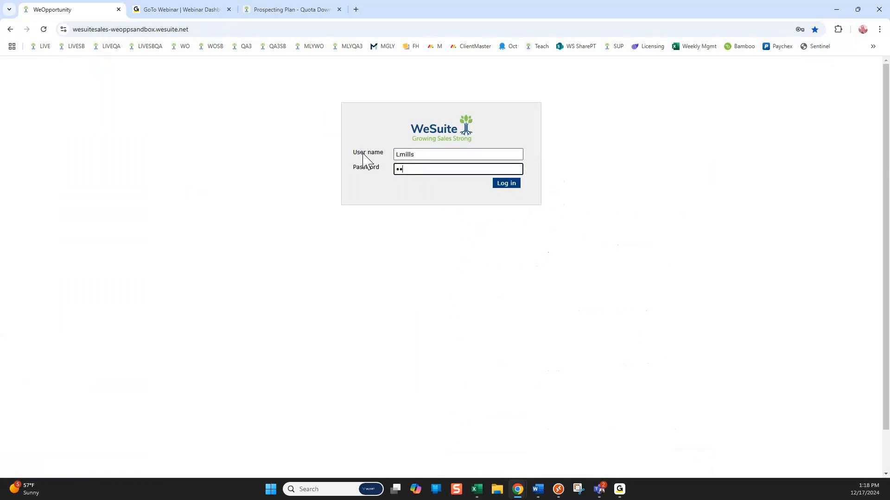
type("•")
left_click(506, 185)
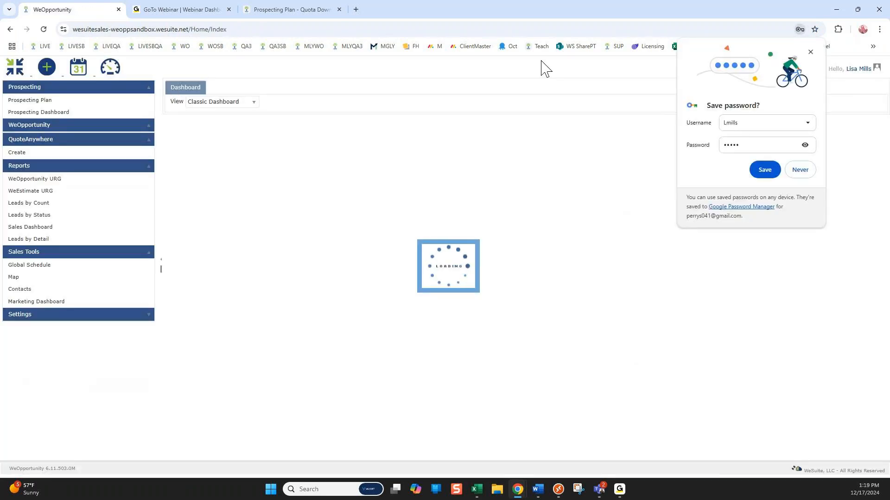
left_click(811, 52)
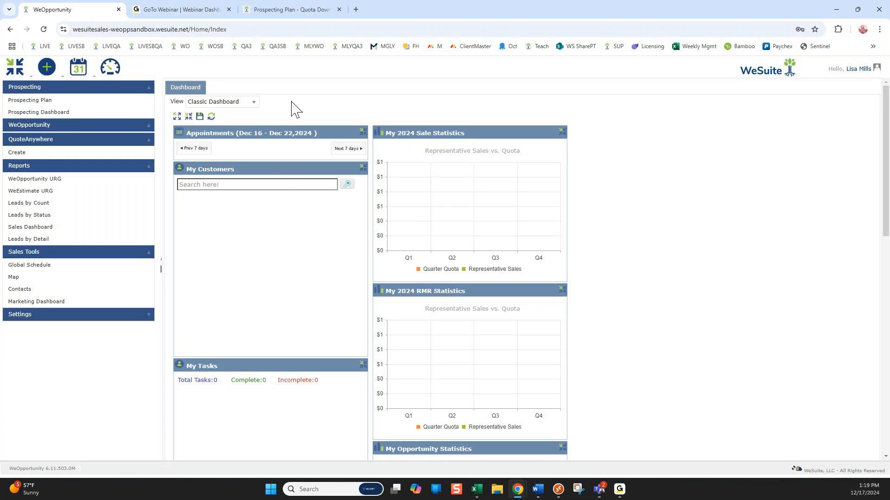
- Open the Prospecting Plan and add a proposal category Small with outright sale range $0.01 to $10,000.00
left_click(74, 102)
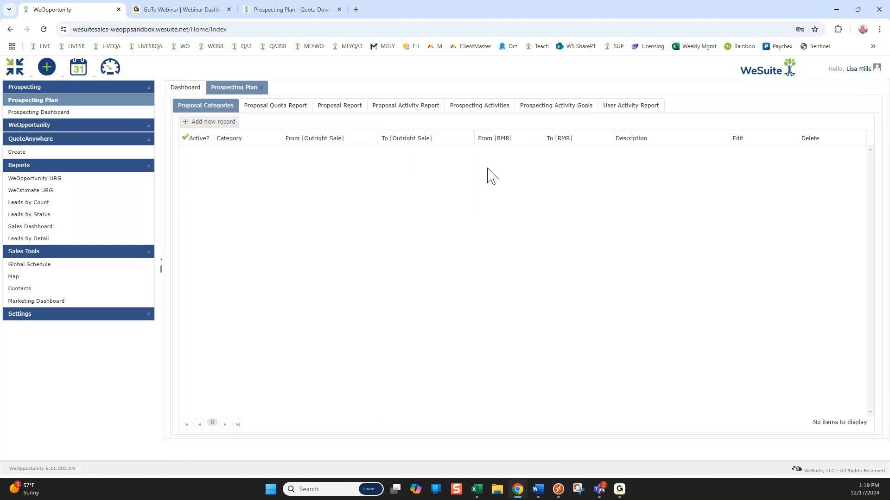
left_click(235, 123)
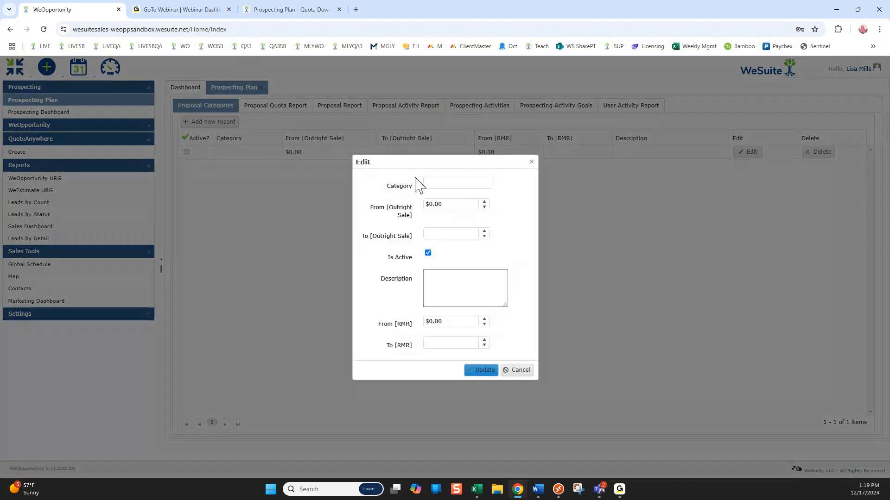
left_click(453, 182)
type("Small")
key("Tab")
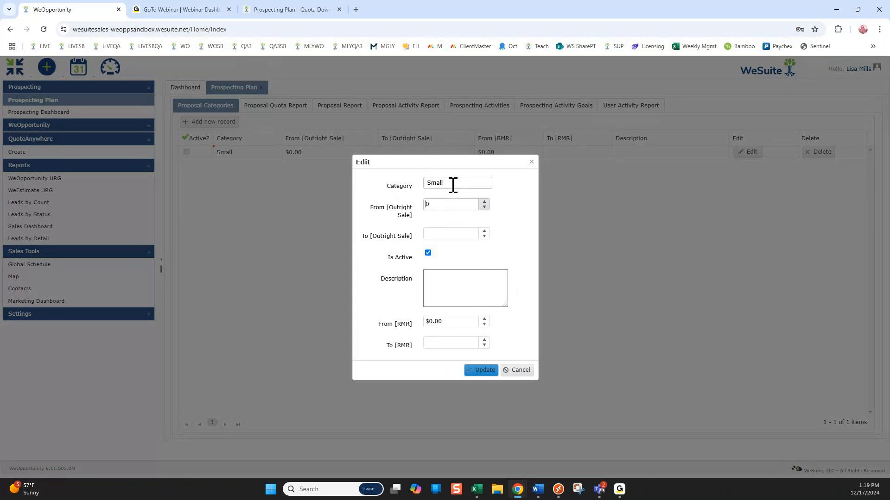
type(".01")
key("Delete")
left_click(448, 233)
type("10000.00")
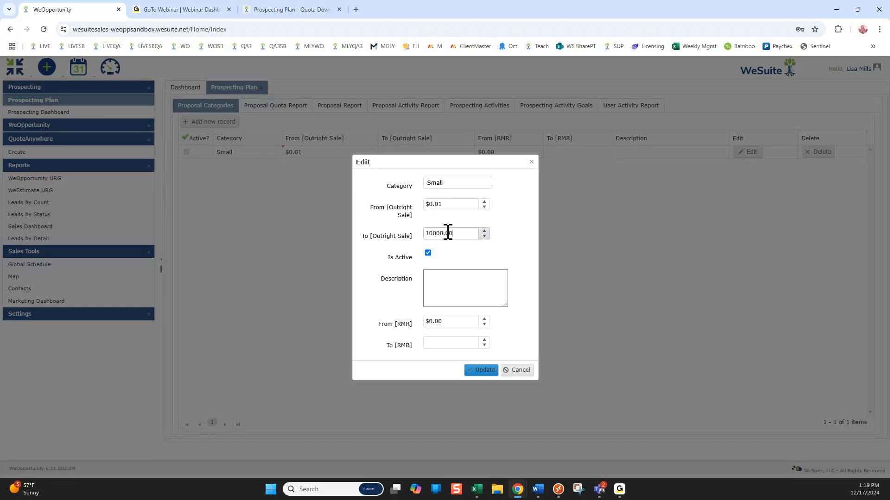
- Set Small's RMR range to $0.01–$500.00 and description to Residential, SMB, Custom Homes, then save the record
left_click(463, 322)
type(".01")
left_click(448, 344)
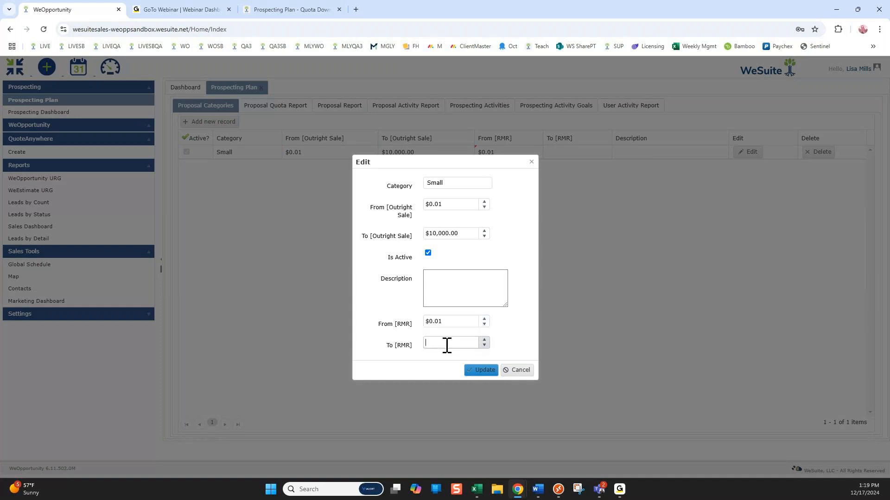
type("500.00")
left_click(448, 282)
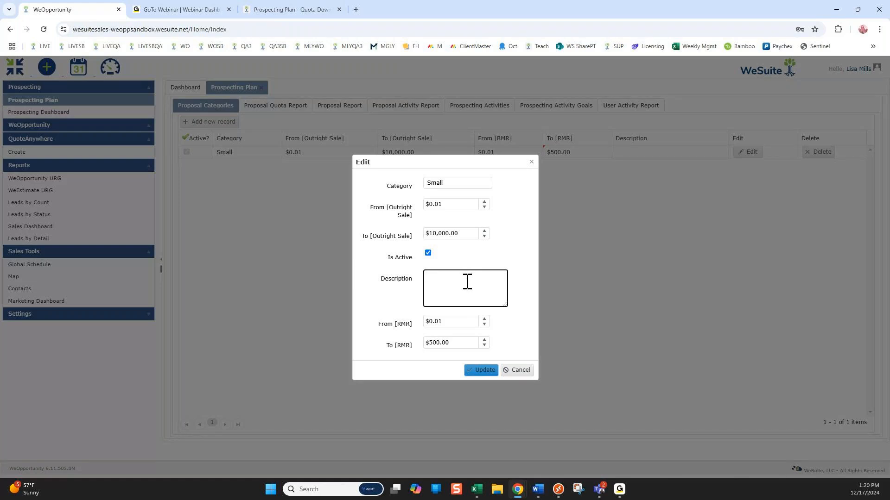
type("Residential, SMB")
key("BackSpace")
type("B, Custom Homes")
left_click(480, 375)
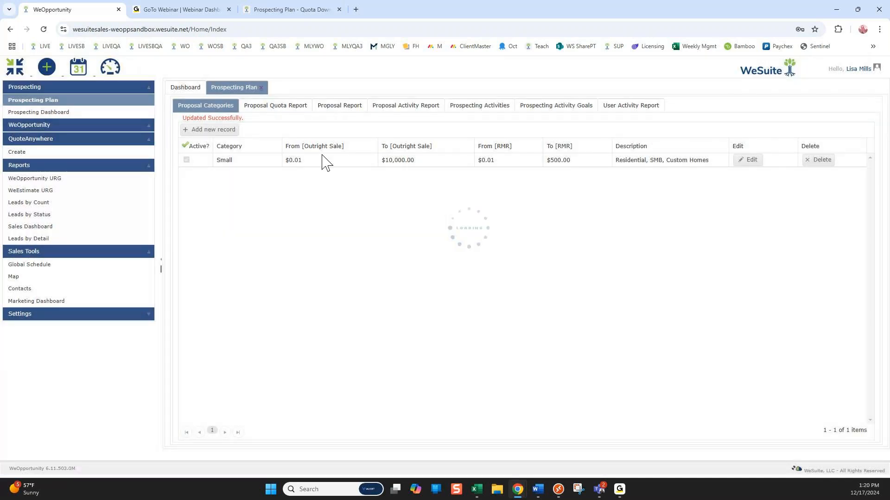
- Add a proposal category Medium with outright sale range $10,000.01 to $50,000.00
left_click(226, 130)
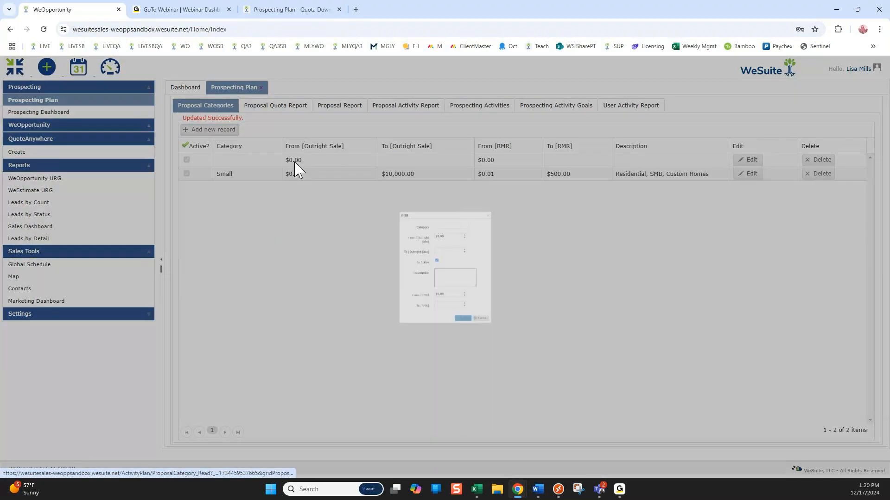
type("Medium")
key("Tab")
type("1000")
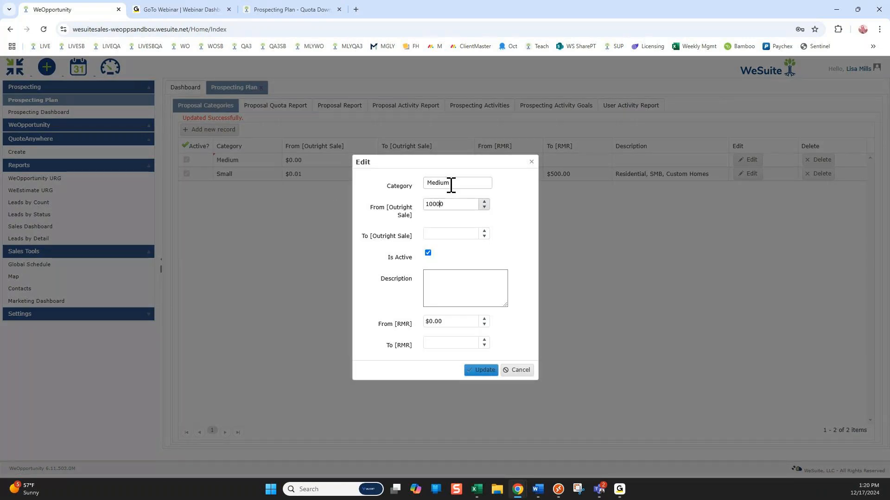
type(".01")
left_click(441, 234)
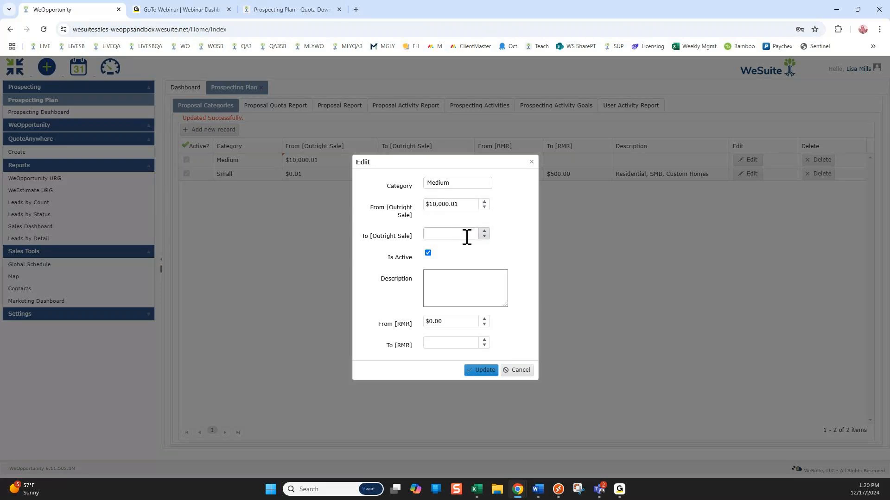
type("50000.00")
- Set Medium's RMR range to $500.01–$1,000.00 and save the record
left_click(452, 280)
left_click(449, 321)
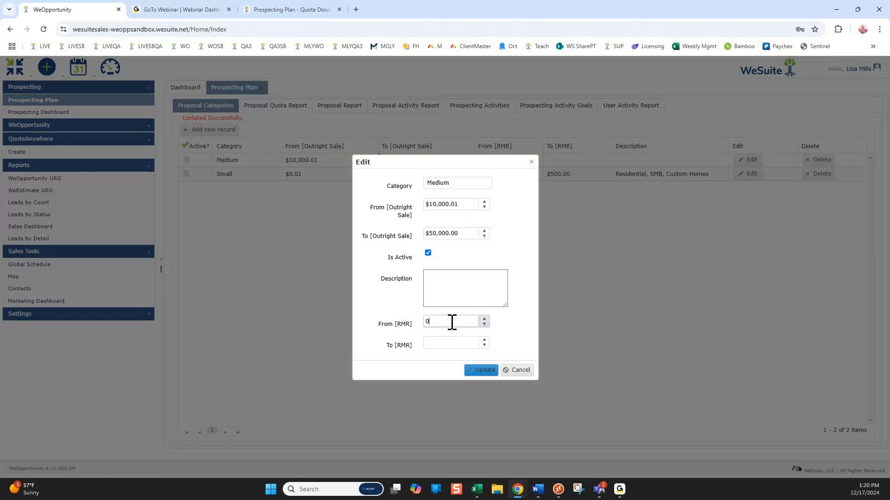
type("500.01")
left_click(454, 343)
type("100")
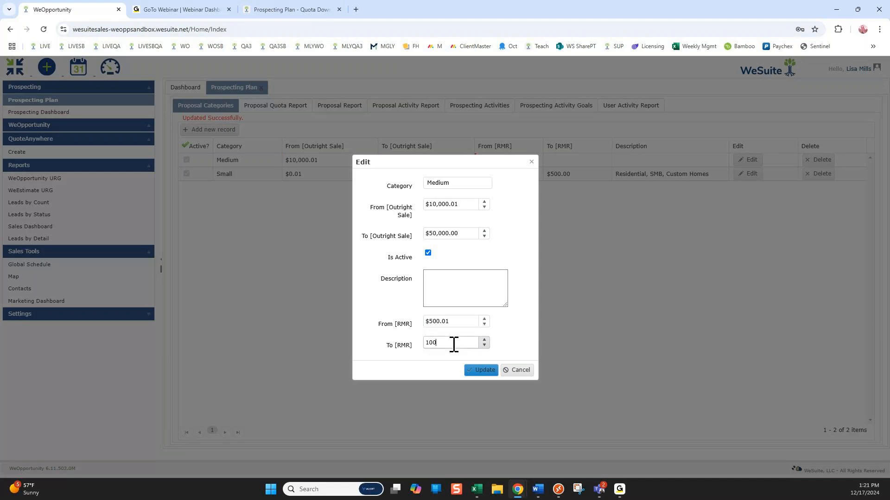
type("0.00")
left_click(480, 370)
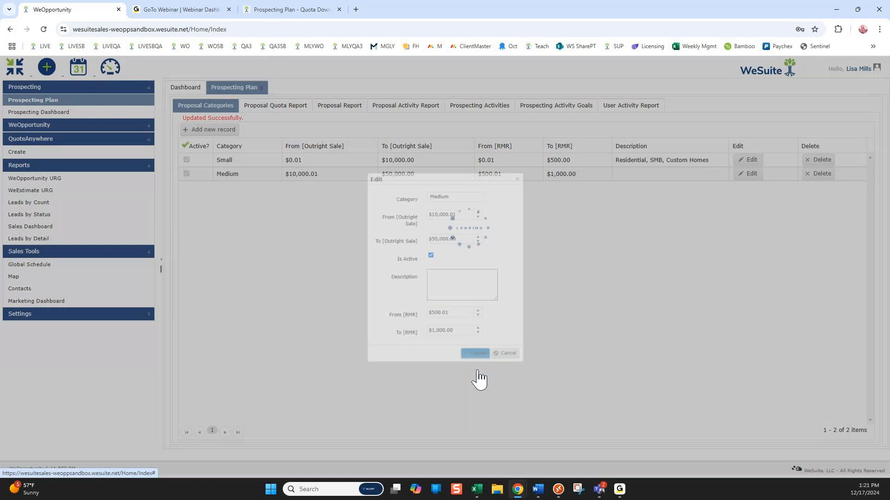
- Add a proposal category Large with outright sale range $50,000.01 to $100,000.00
left_click(221, 136)
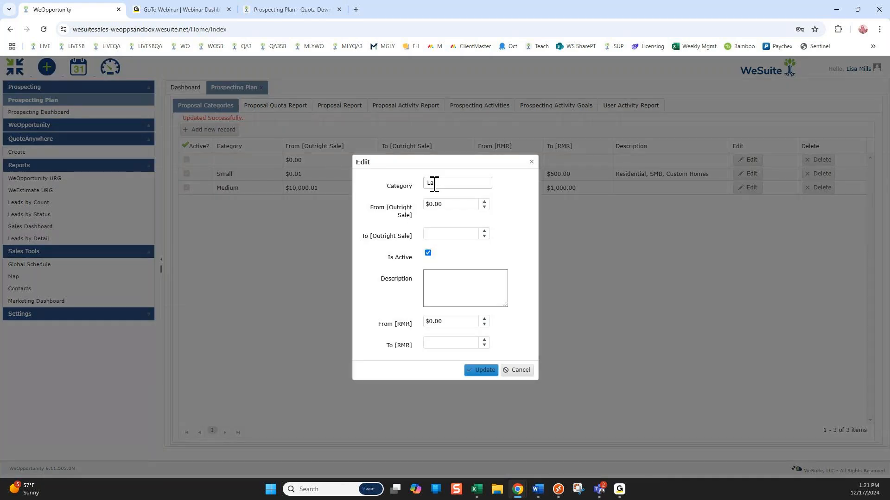
key("Tab")
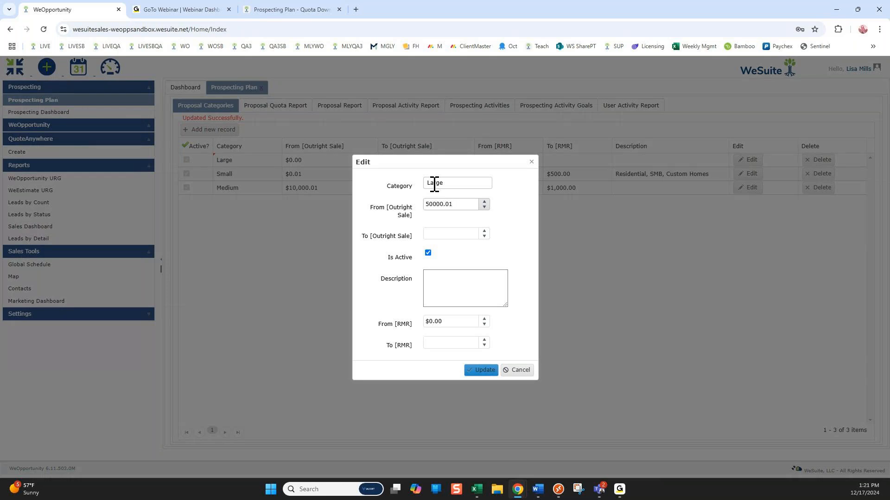
left_click(449, 236)
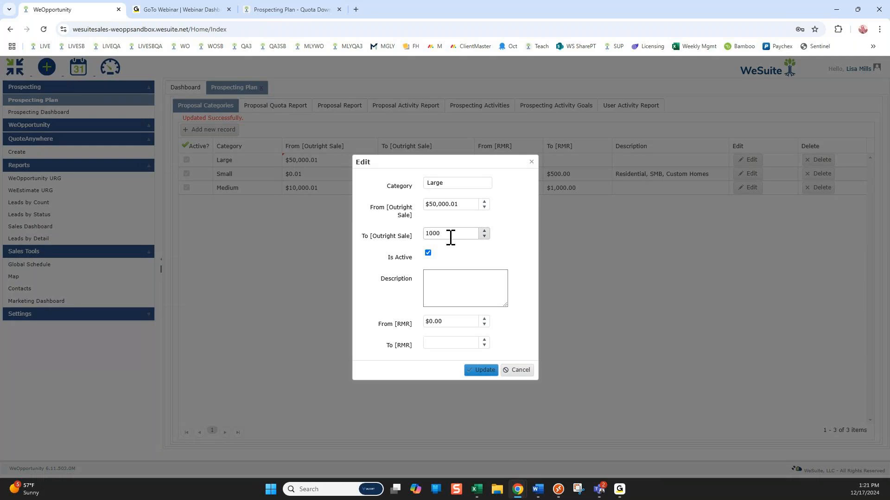
type("100000")
key("Tab")
key("Tab")
key("Tab")
- Set Large's RMR range to $1,000.01–$5,000.00 and save the record
left_click_drag(469, 165, 409, 196)
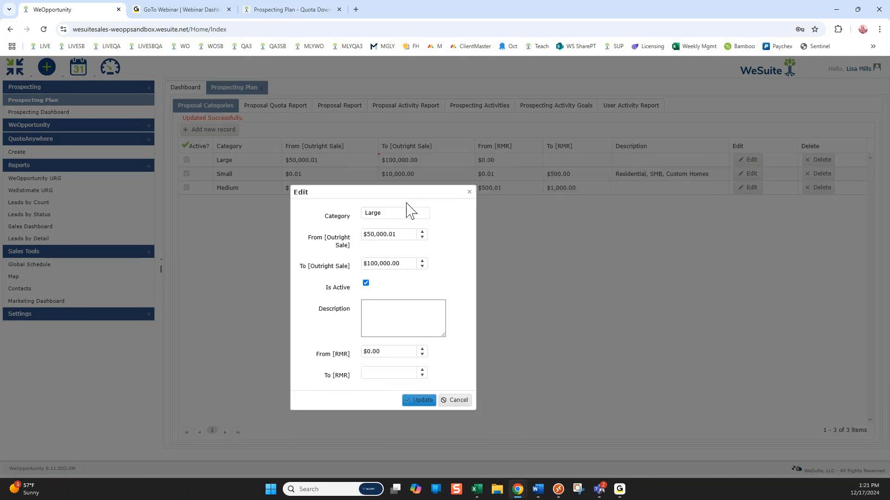
left_click(349, 353)
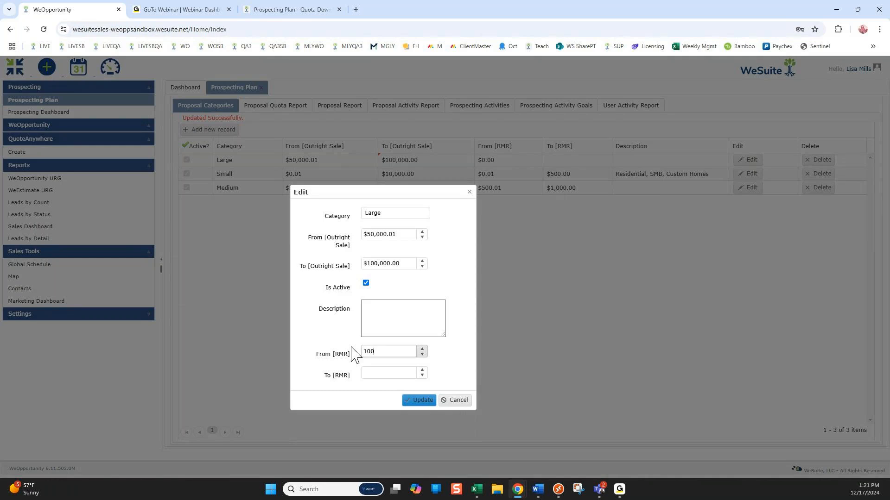
left_click(379, 374)
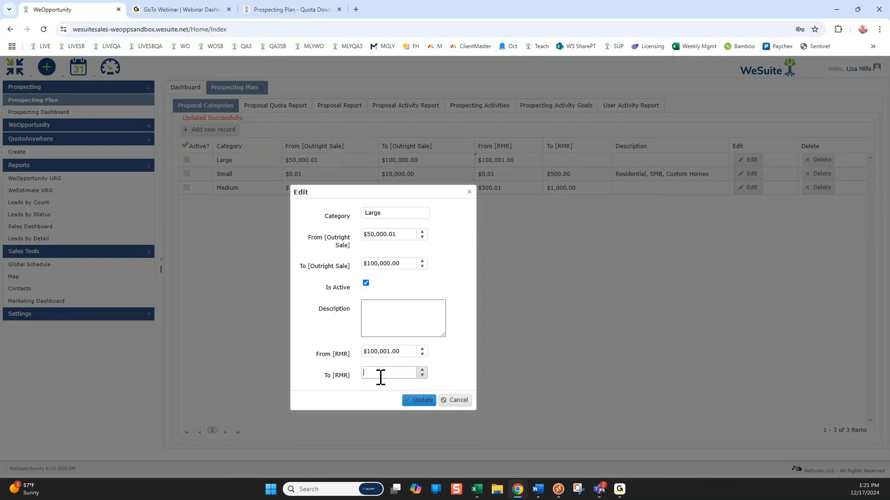
left_click(388, 353)
left_click(374, 354)
key("BackSpace")
left_click(380, 371)
left_click(382, 352)
key("BackSpace")
key("BackSpace")
type("1001")
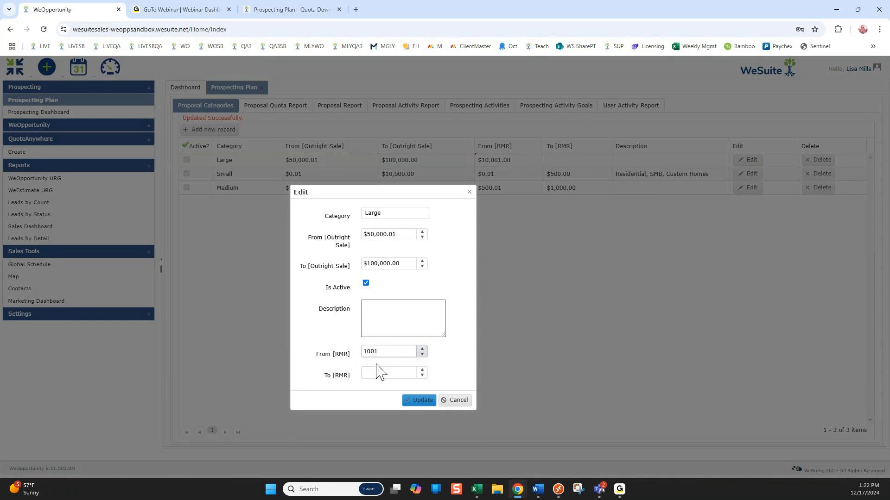
type("00.01")
left_click(374, 374)
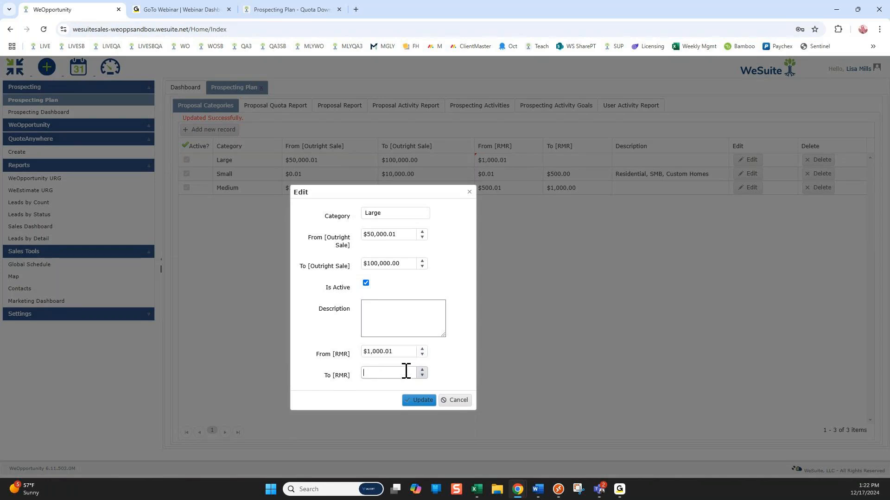
type("5000.")
left_click(410, 402)
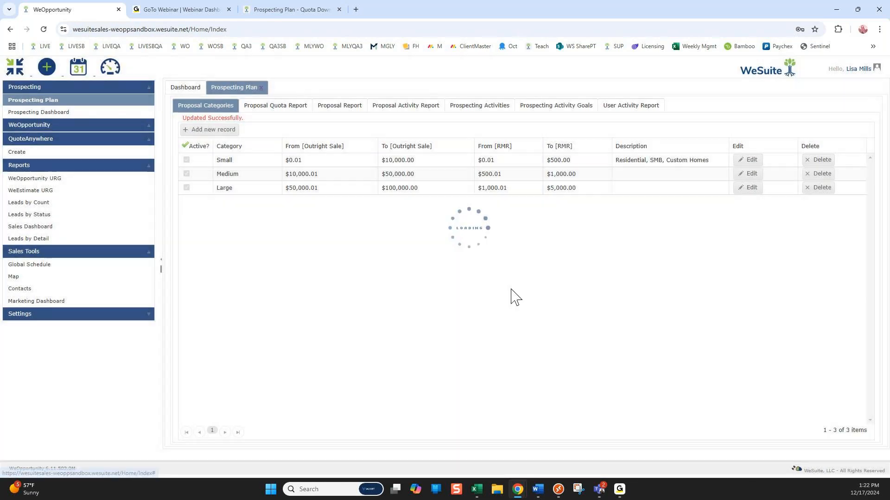
- Add a proposal category XL with outright sale starting at $10,000.01 and RMR starting at $5,000.01
left_click(219, 131)
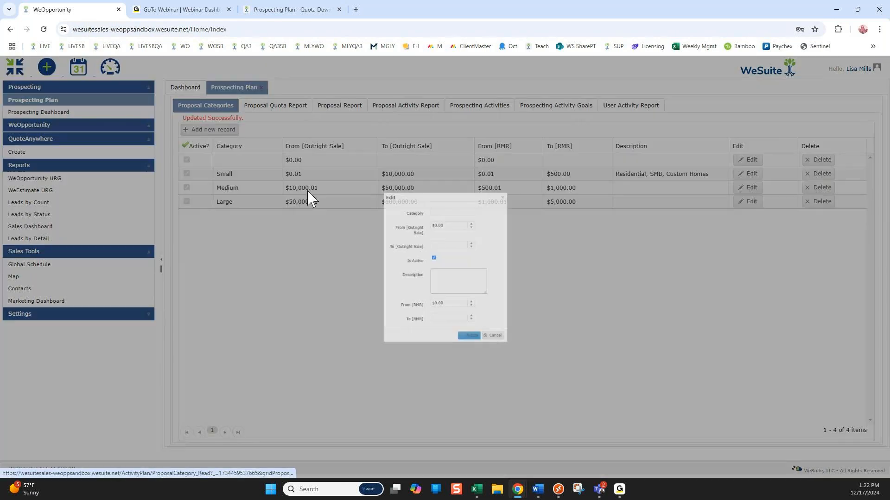
left_click(460, 184)
type("XL")
left_click_drag(464, 163, 661, 207)
key("Tab")
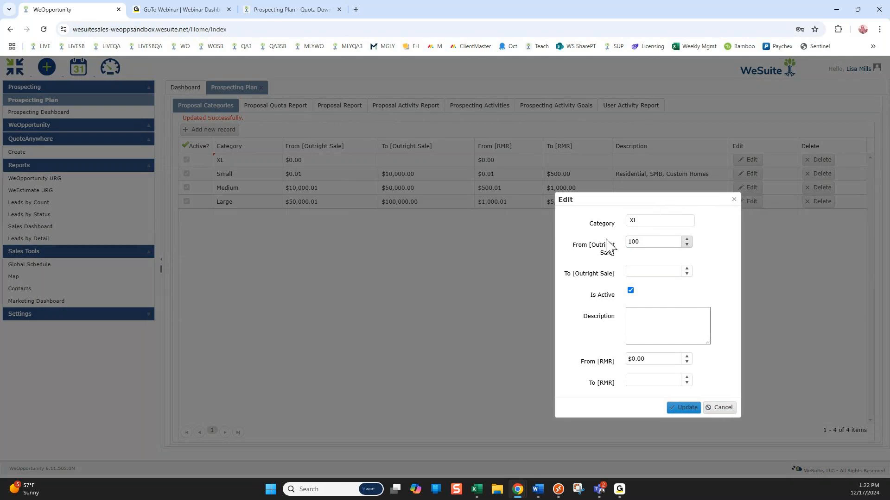
left_click(639, 271)
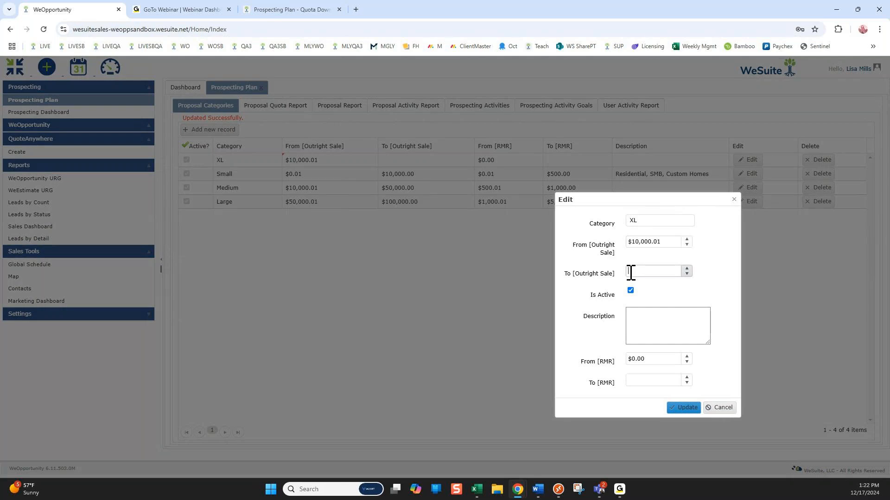
left_click(656, 359)
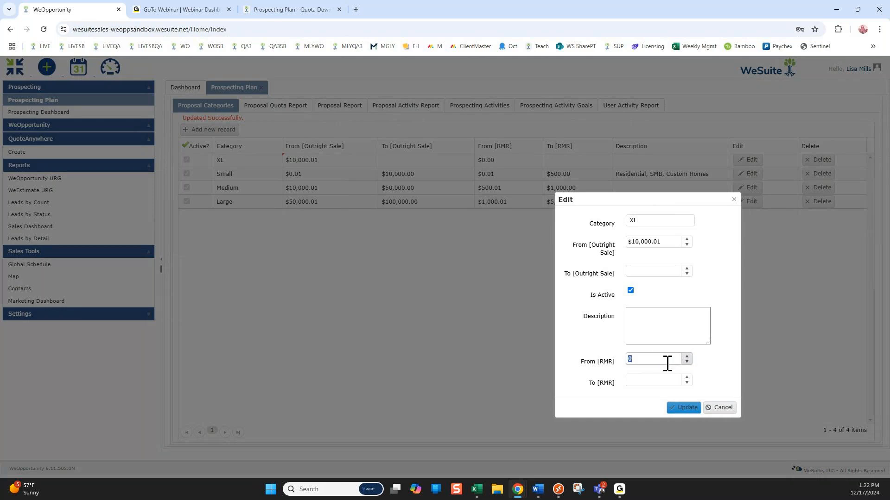
left_click(654, 380)
- Try saving XL, then change its outright sale start to $100,000.01 and save the record
left_click(684, 408)
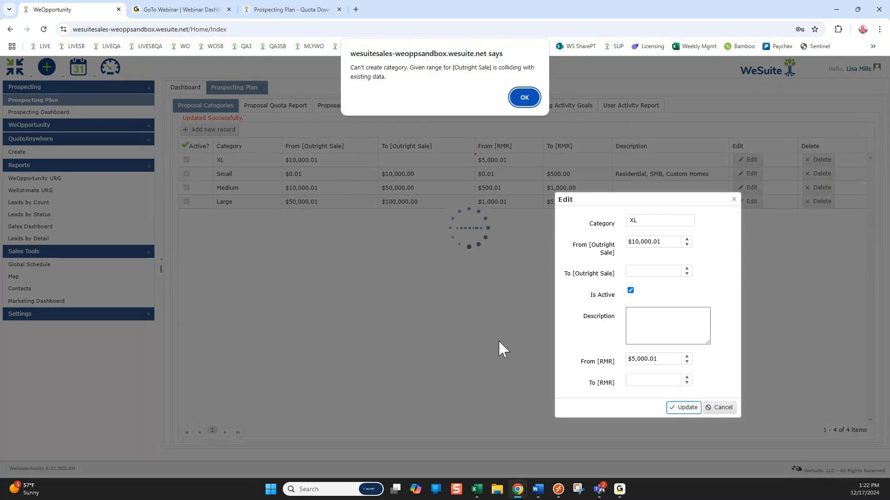
left_click(524, 97)
left_click_drag(575, 199, 332, 246)
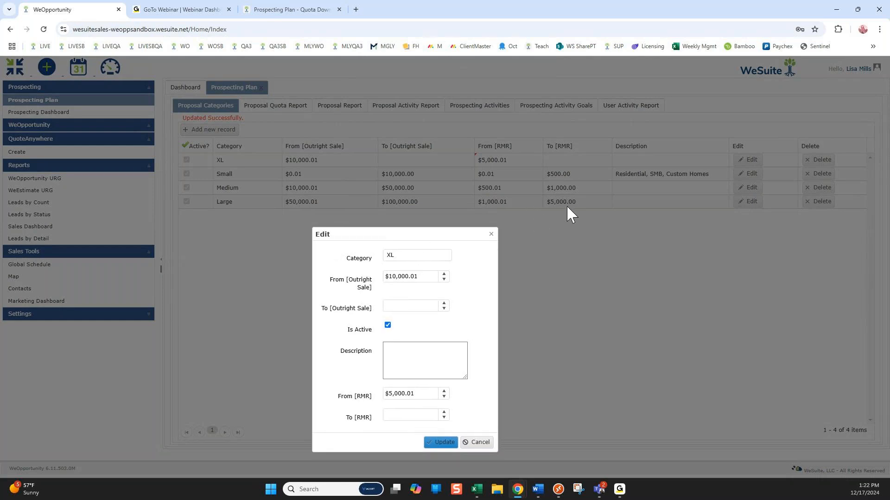
left_click(395, 276)
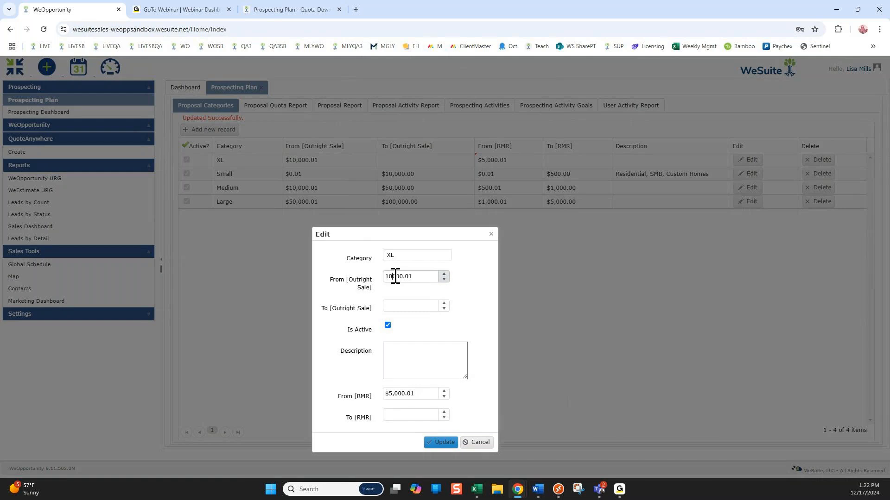
type("0")
left_click(436, 443)
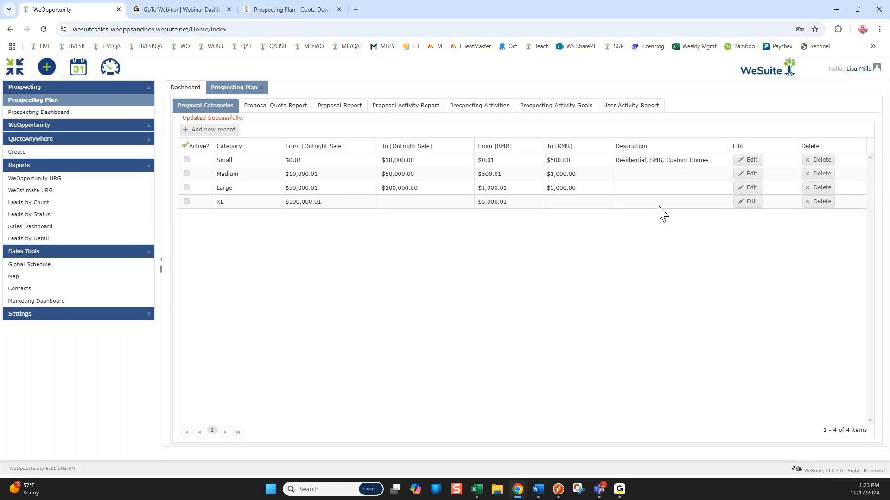
- Try to raise Small's outright sale upper limit to $100,000.00, then restore $10,000 and save
left_click(749, 161)
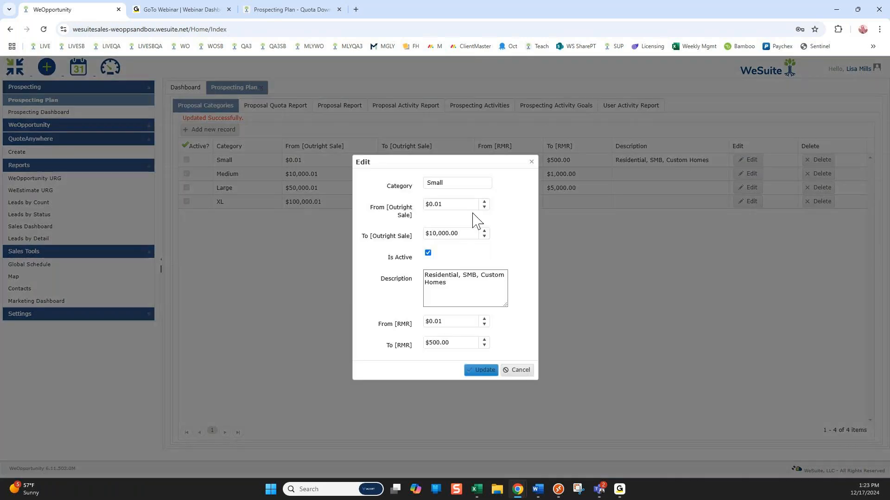
left_click(456, 234)
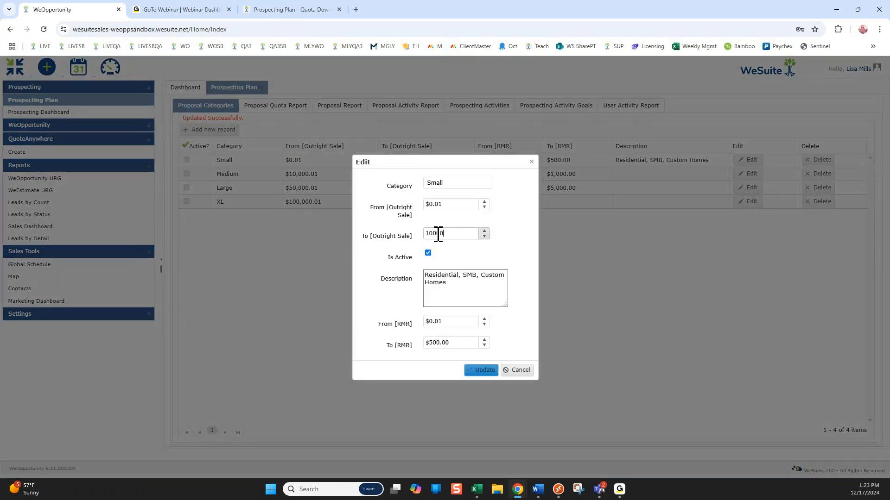
type("0")
left_click(475, 370)
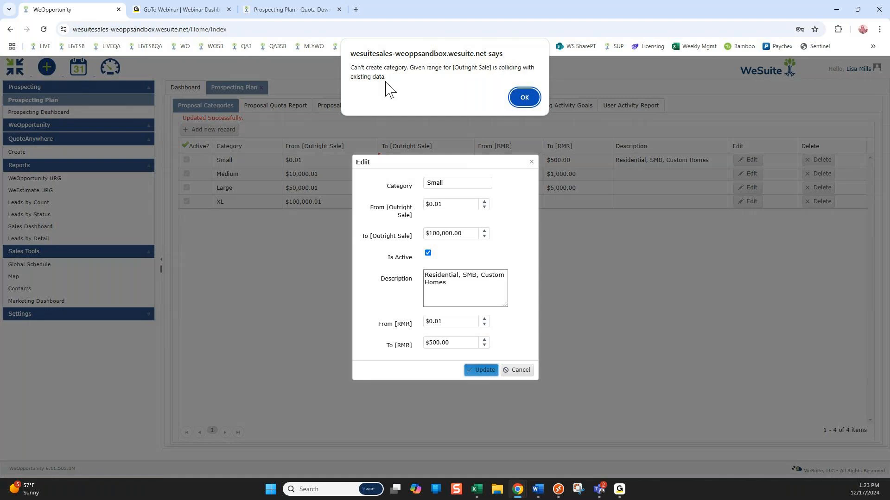
left_click(524, 98)
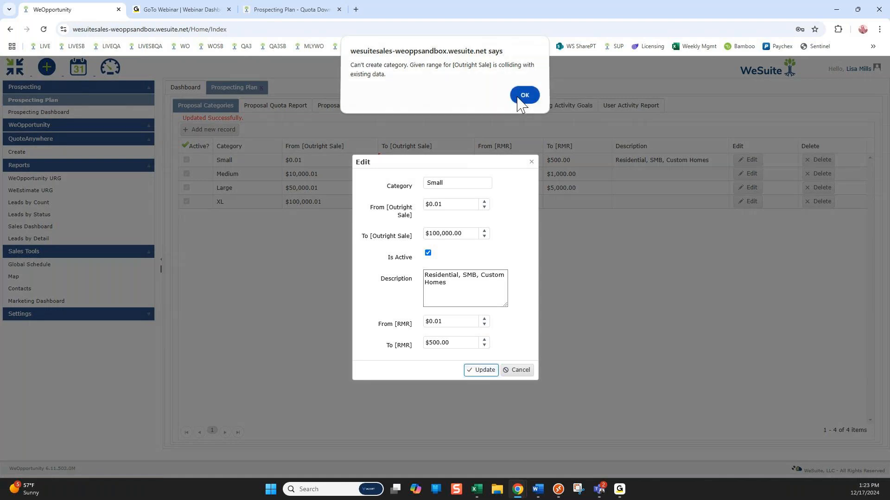
left_click(468, 237)
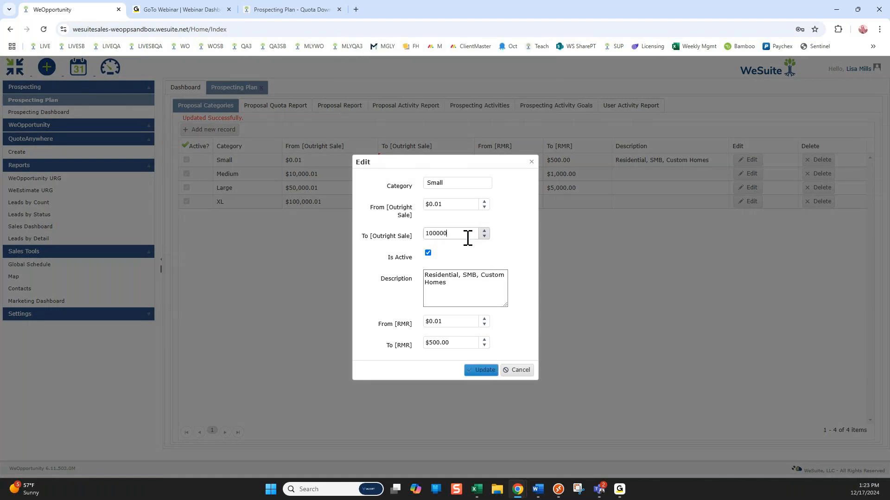
left_click(480, 374)
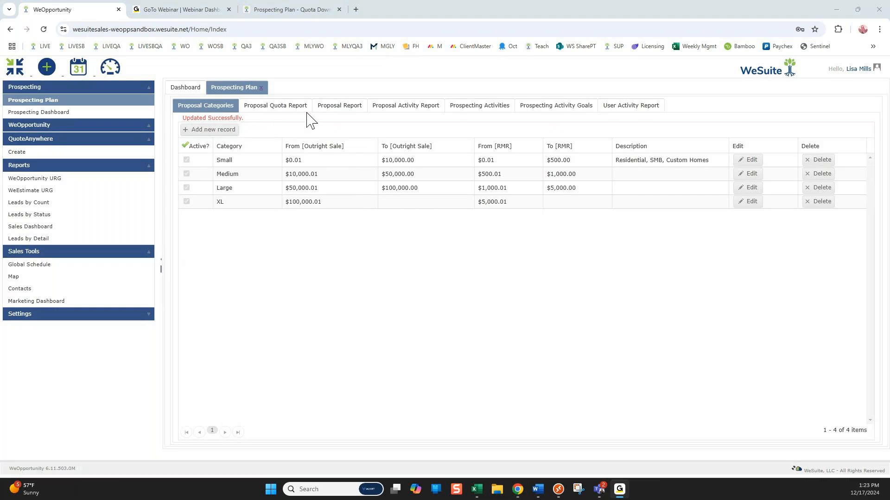
- Open the Proposal Quota Report and show the quotas for year 2024
left_click(291, 111)
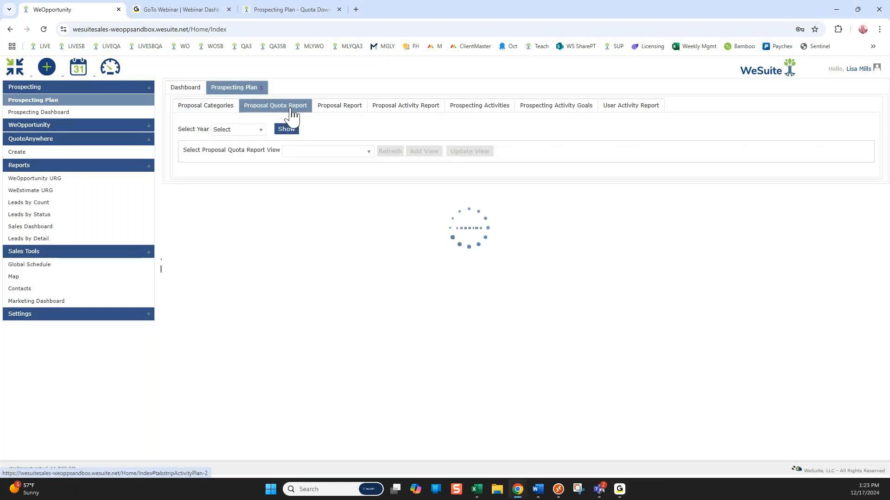
left_click(258, 130)
left_click_drag(265, 169, 268, 227)
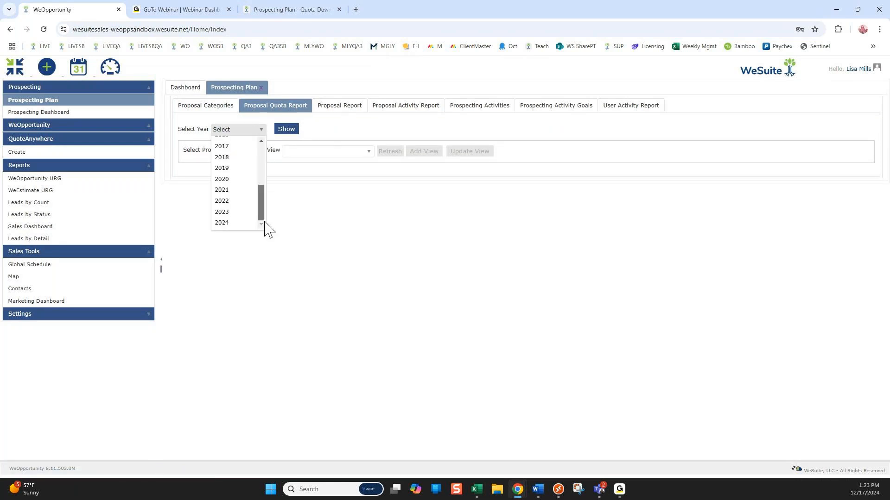
left_click(221, 223)
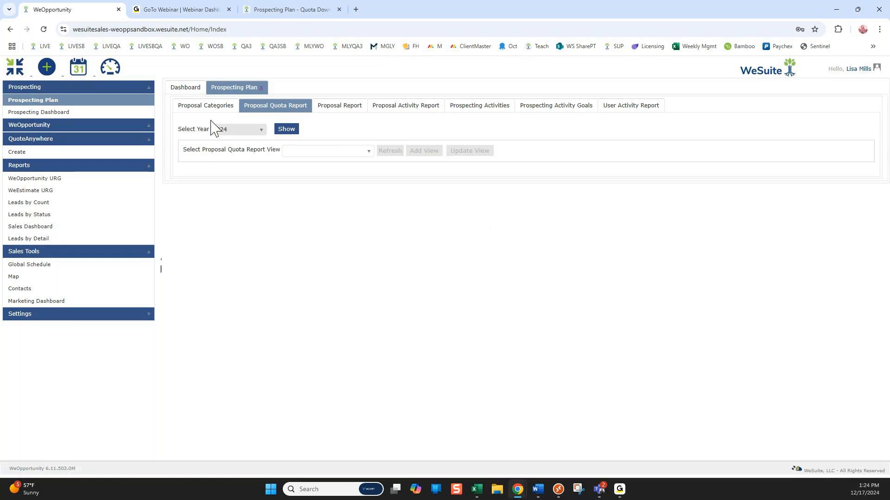
left_click(286, 132)
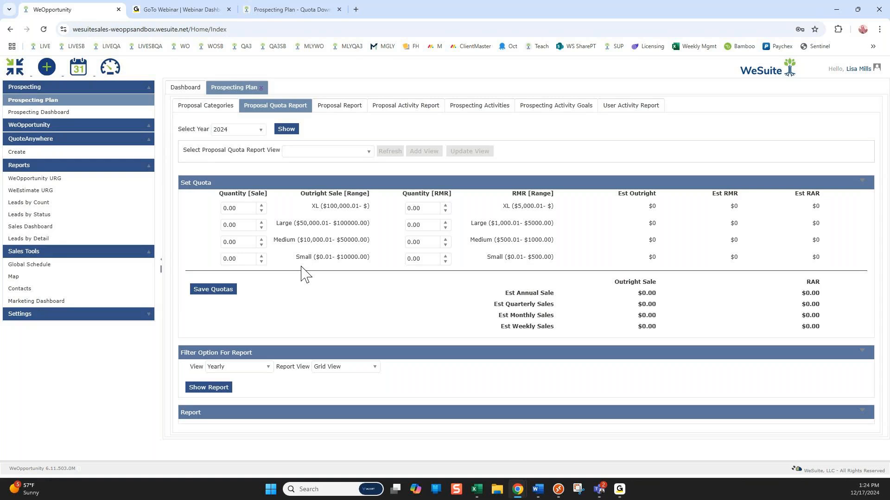
- Set sale quantities to 1 for XL, 2 for Large, 20 for Medium and 40 for Small
left_click(244, 207)
type("1")
left_click(239, 226)
type("2")
mouse_move(205, 230)
left_mouse_down()
mouse_move(242, 238)
mouse_move(204, 245)
left_mouse_up()
type("20")
left_click_drag(240, 258, 204, 264)
type("40")
- Set RMR quantities to 2 for XL, 4 for Large, 15 for Medium and 50 for Small, and save the quotas
left_click(418, 208)
type("1")
left_click(423, 224)
type("2")
left_click(423, 207)
double_click(417, 209)
type("2")
double_click(417, 225)
left_click(421, 242)
type("15")
left_click(419, 259)
type("30")
left_click(379, 250)
double_click(411, 260)
type("50")
left_click(244, 259)
left_click(431, 287)
left_click(213, 290)
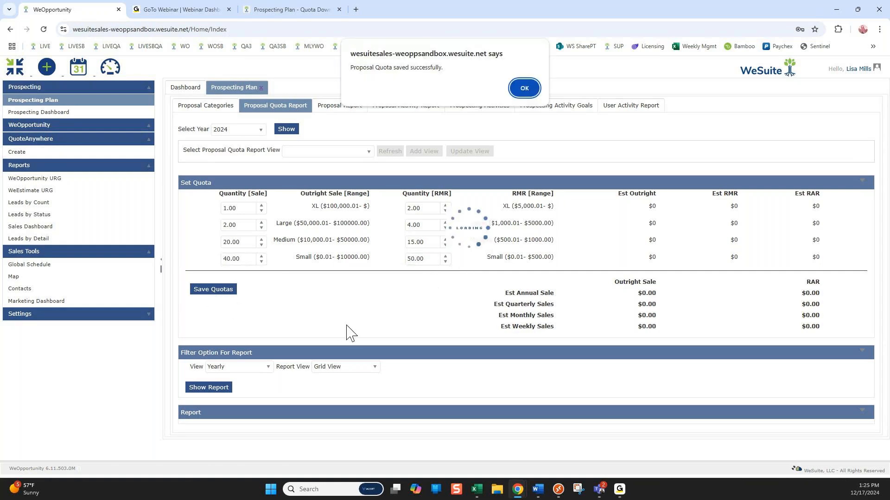
left_click(523, 88)
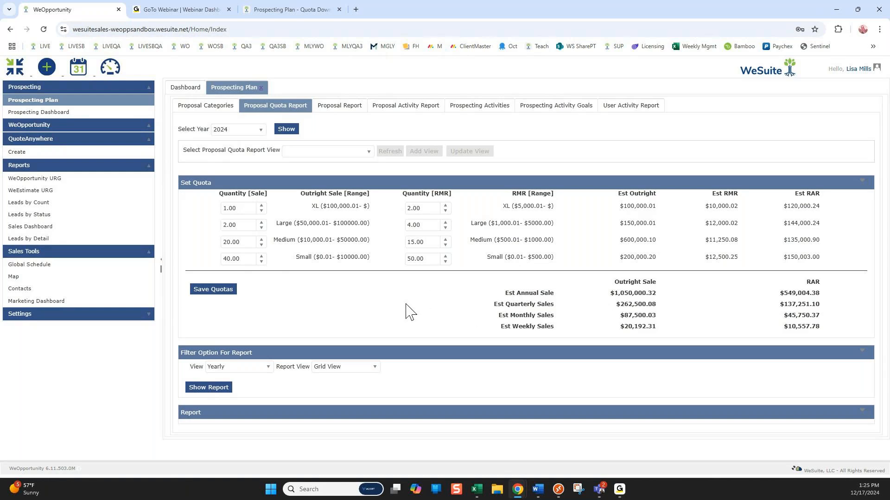
- Show the yearly grid-view report and review its results below the quotas
left_click(214, 389)
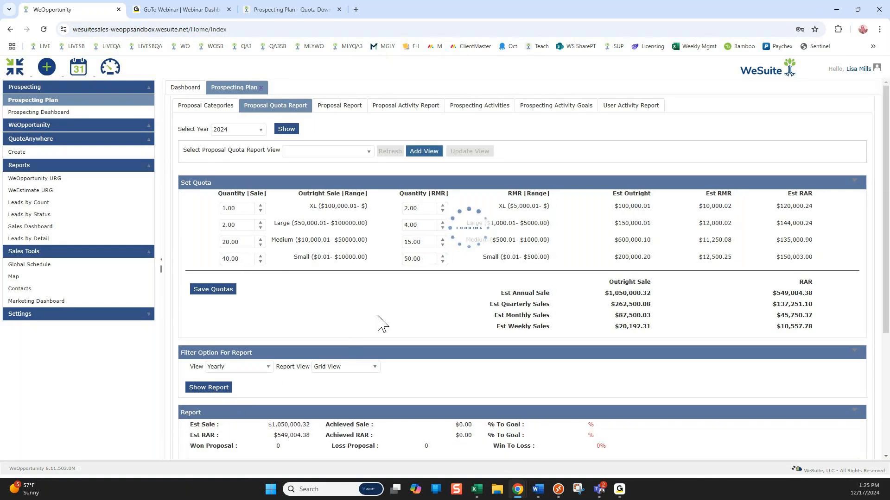
scroll(379, 321, "down", 2)
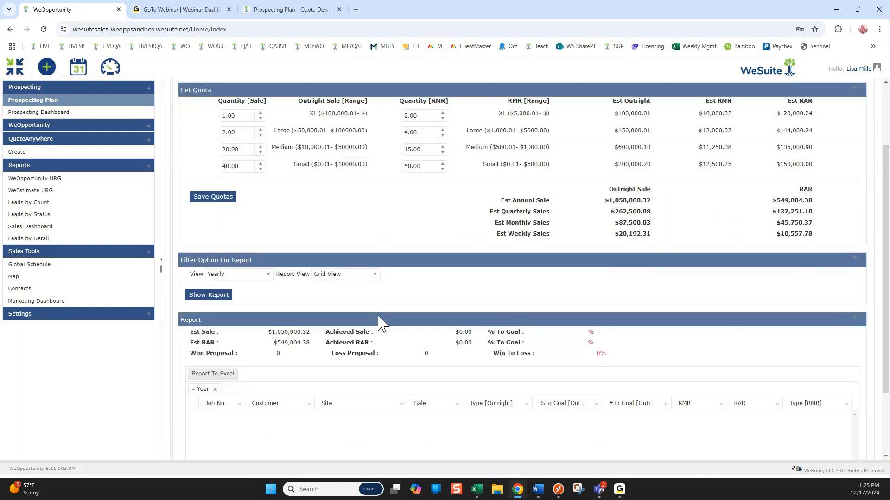
scroll(393, 308, "down", 2)
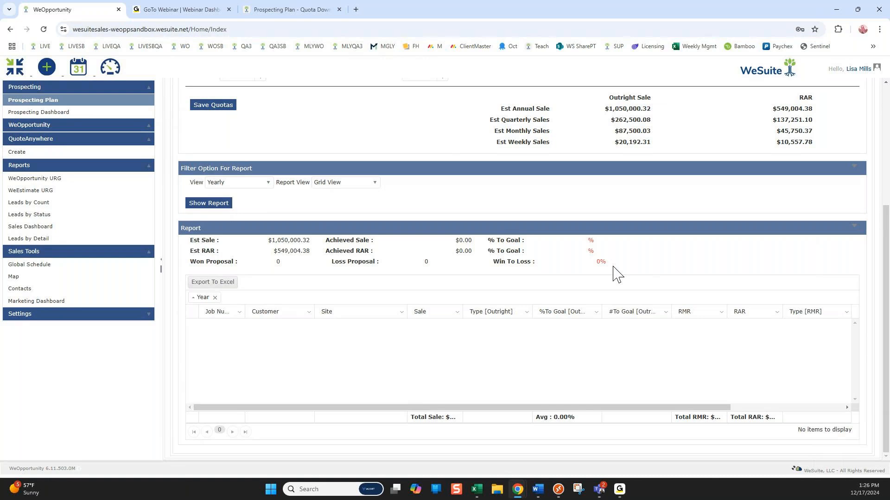
scroll(343, 211, "up", 1)
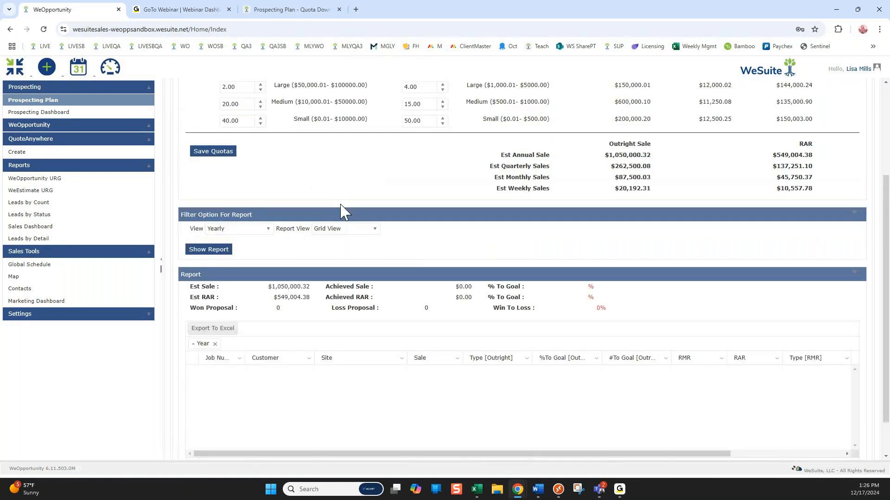
scroll(343, 212, "up", 3)
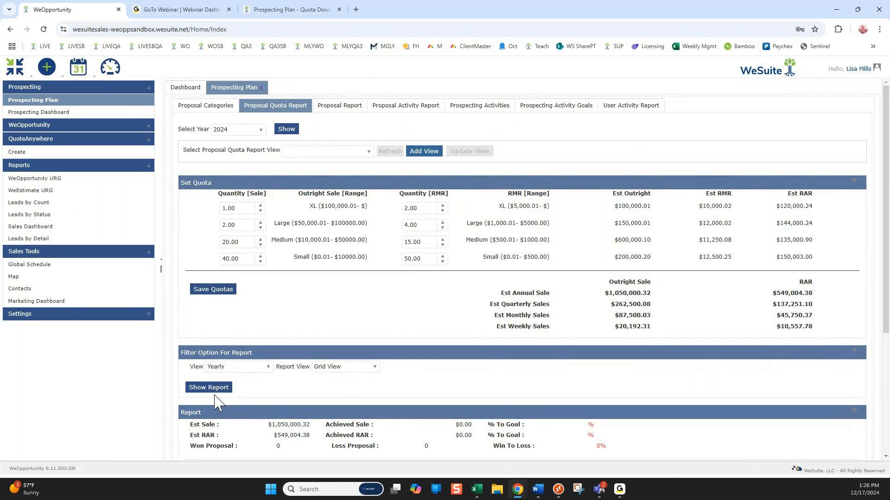
- Save a new report view named 2025 Prospecting Plan, marked as the default view
left_click(431, 154)
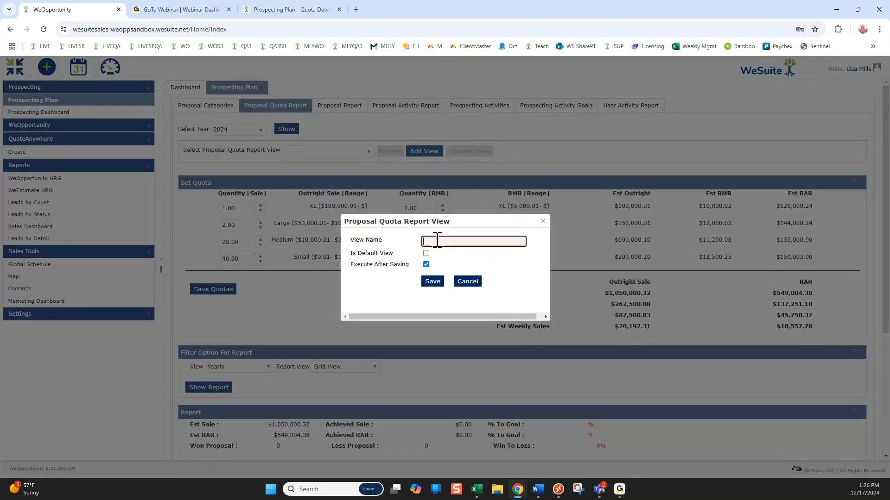
type("2024 Props")
key("BackSpace")
key("BackSpace")
type("specting Plan")
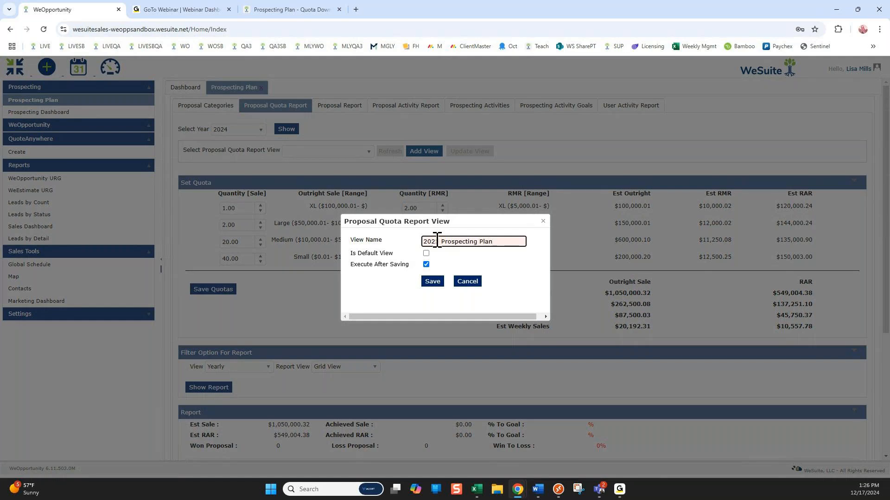
left_click(425, 254)
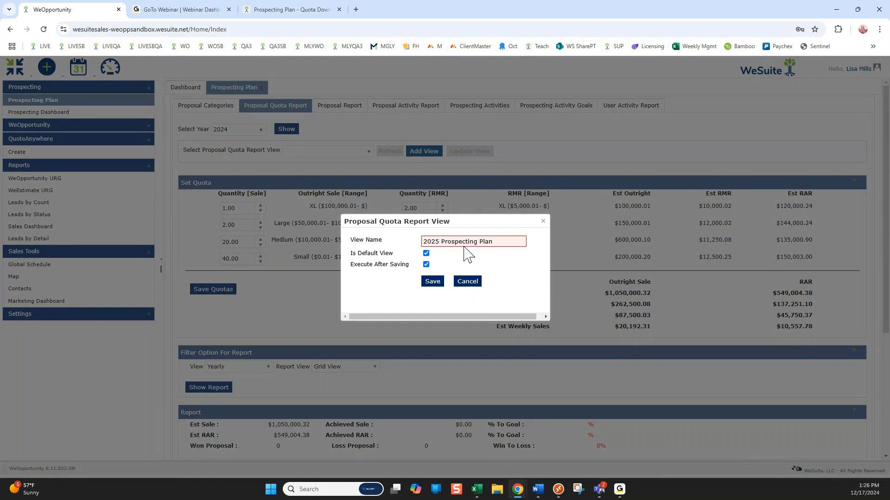
left_click(432, 282)
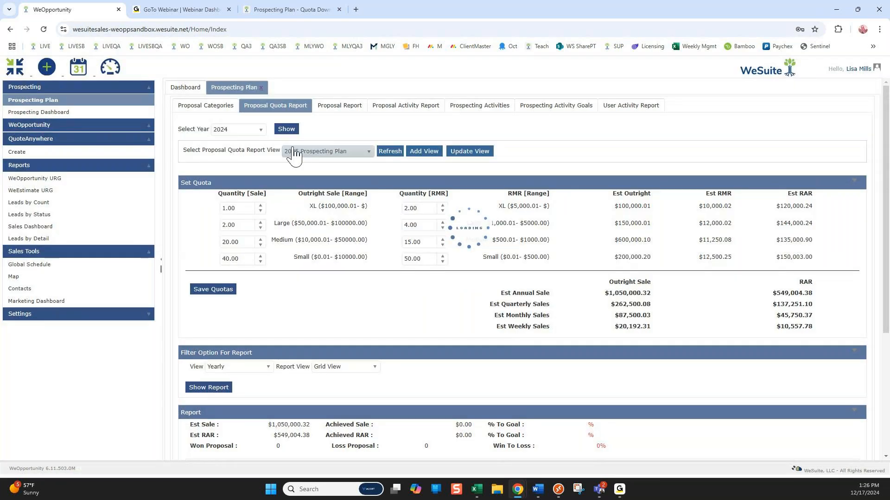
left_click(332, 153)
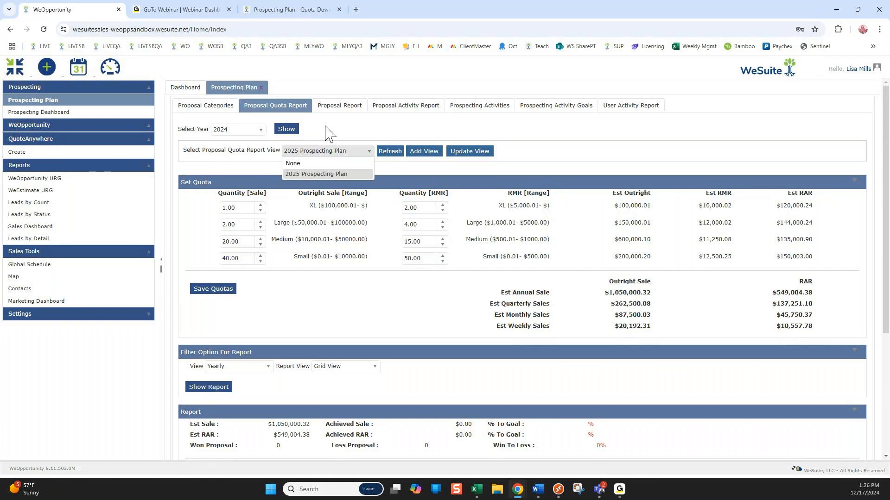
left_click(329, 134)
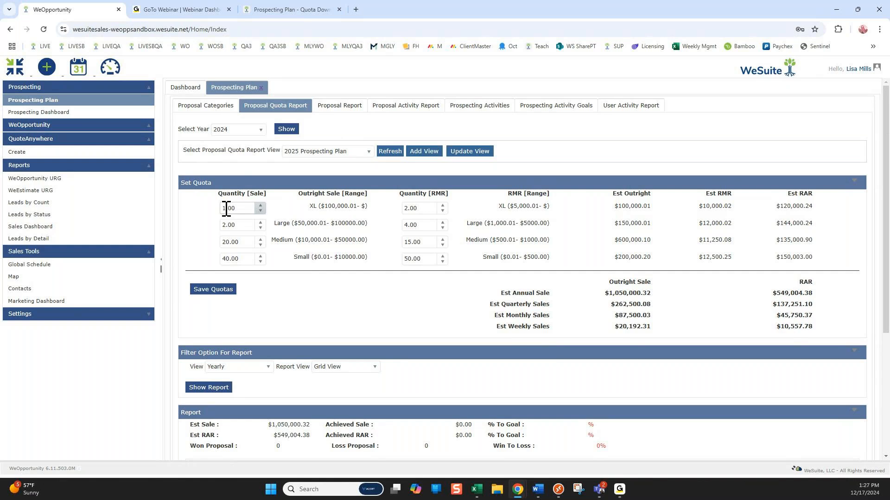
left_click(241, 225)
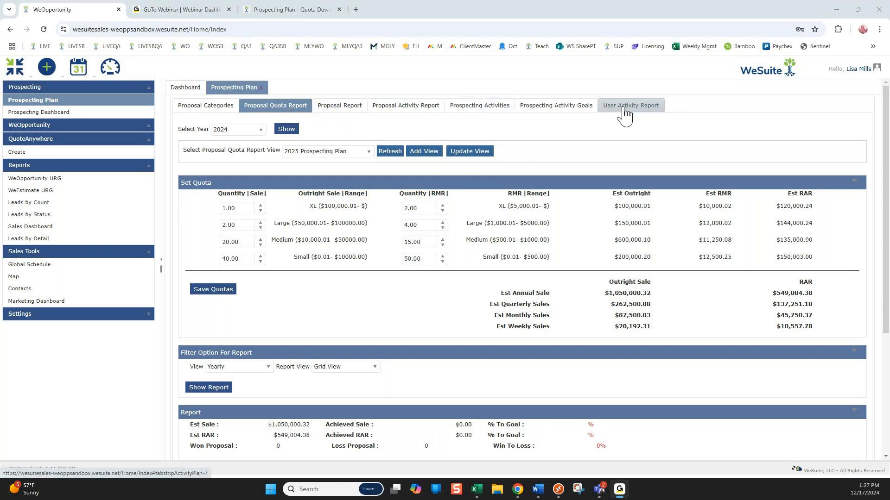
left_click(495, 115)
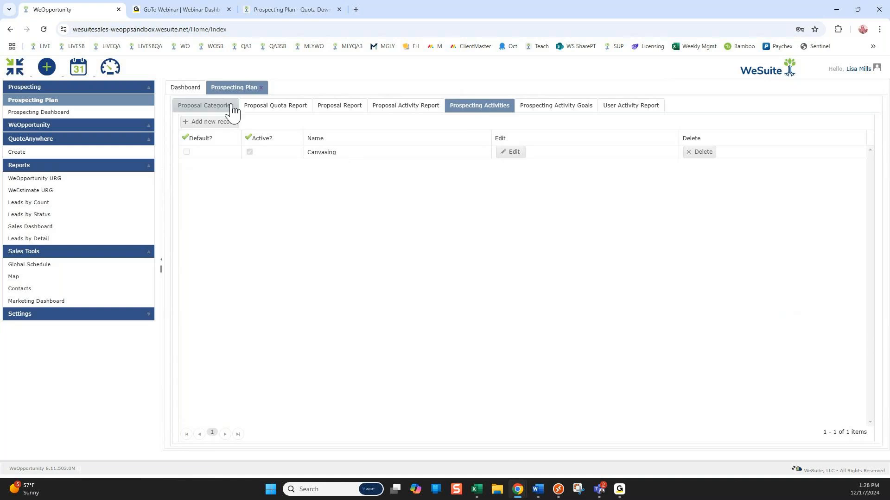
left_click(264, 110)
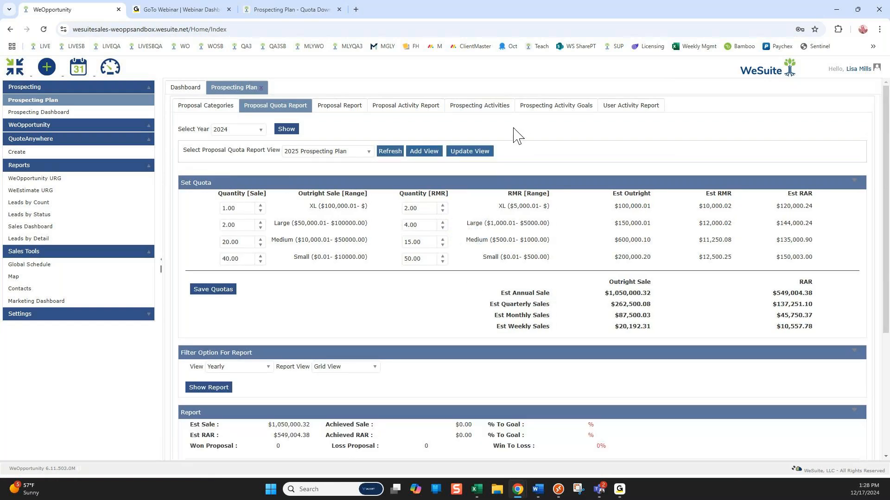
- Add a prospecting activity named Cold Calling
left_click(492, 111)
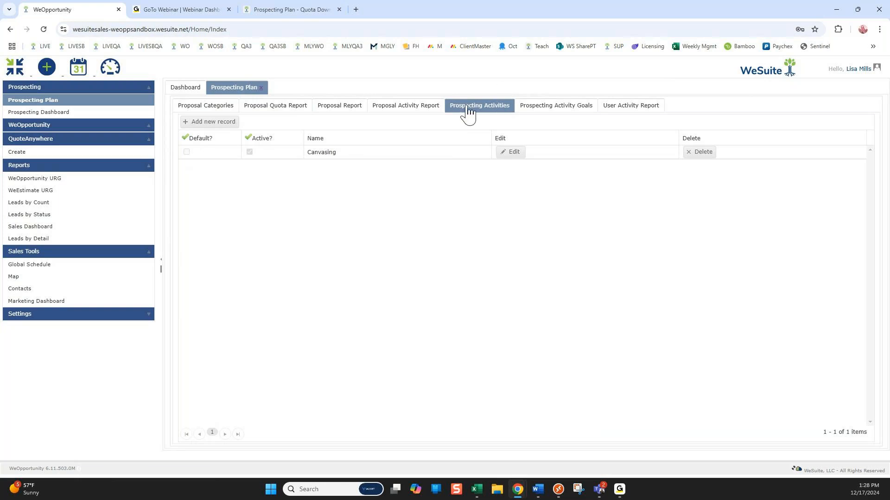
left_click(187, 124)
left_click(361, 155)
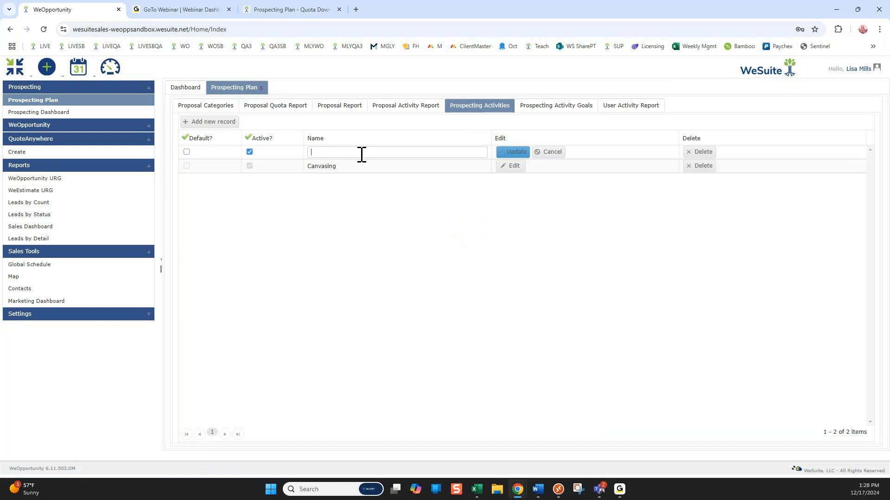
type("Ca")
key("BackSpace")
type("old Calling")
left_click(528, 155)
- Add a prospecting activity named Tradeshows/Events
left_click(199, 129)
type("Tradeshows/Events")
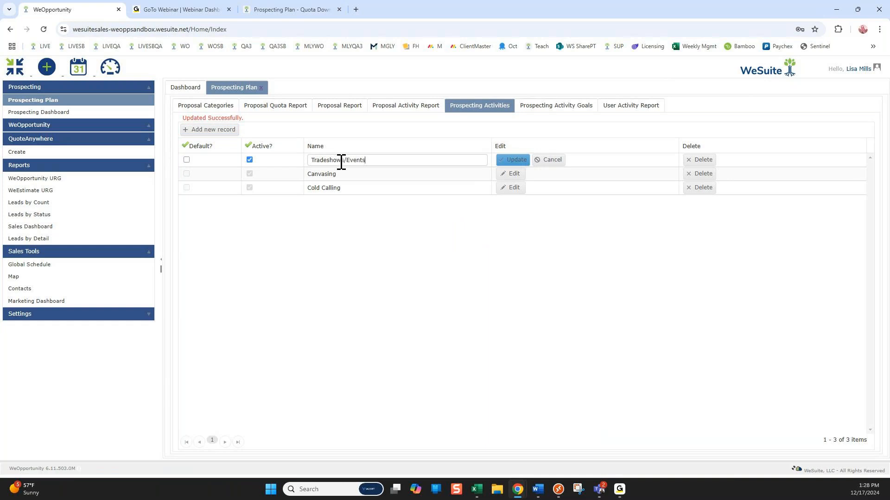
left_click(512, 160)
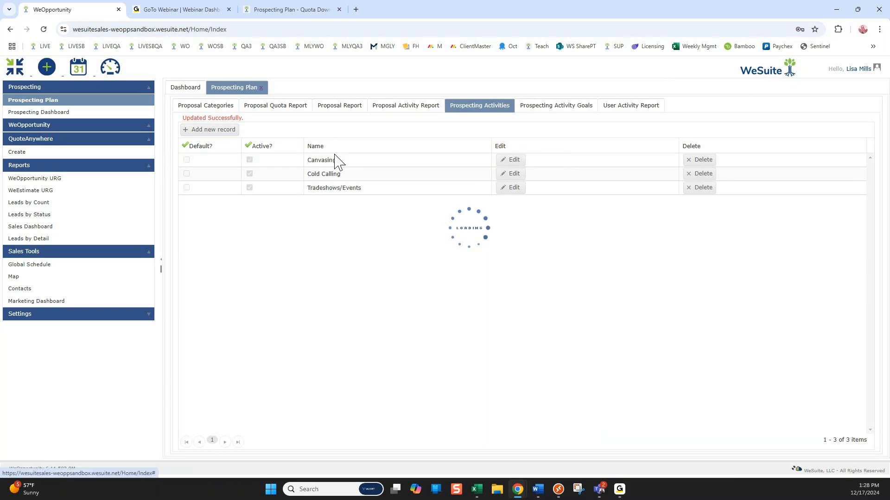
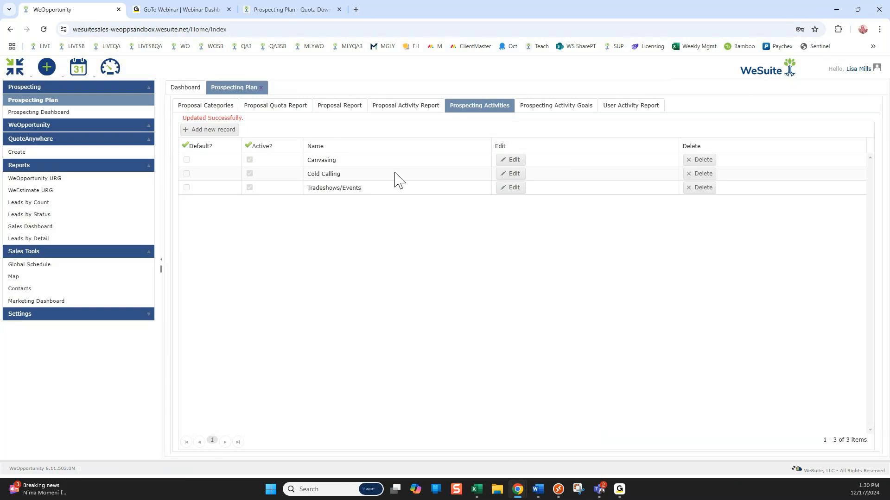
- Set January 2024 activity goals: Canvasing 100, Canvasing Appointments Set 20, Cold Calling 100, Cold Calling Appointments Set 20
left_click(545, 113)
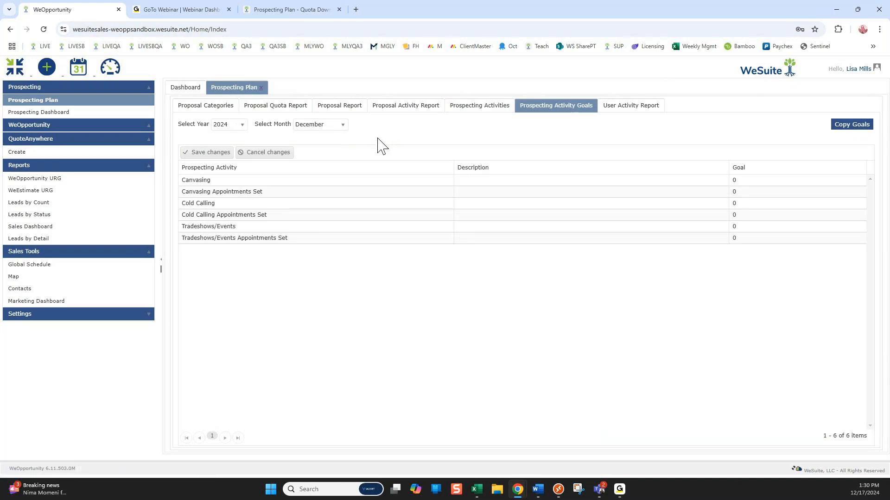
left_click(345, 134)
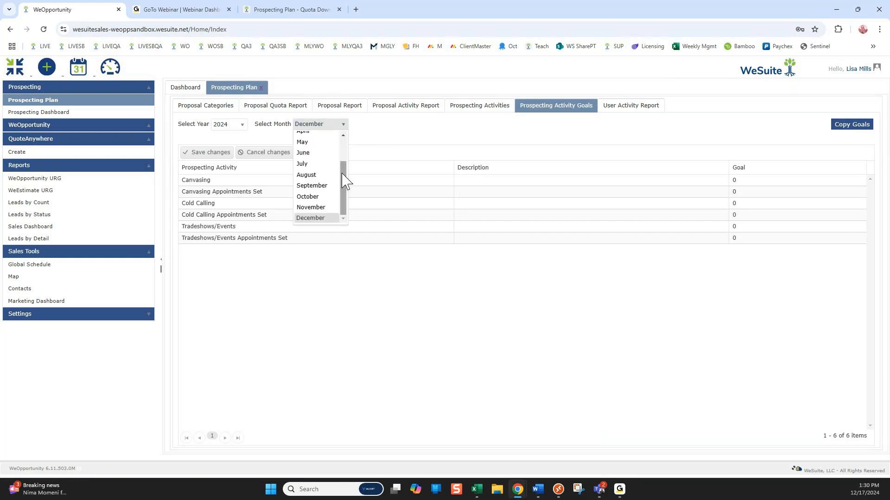
left_click_drag(343, 179, 344, 133)
left_click(312, 137)
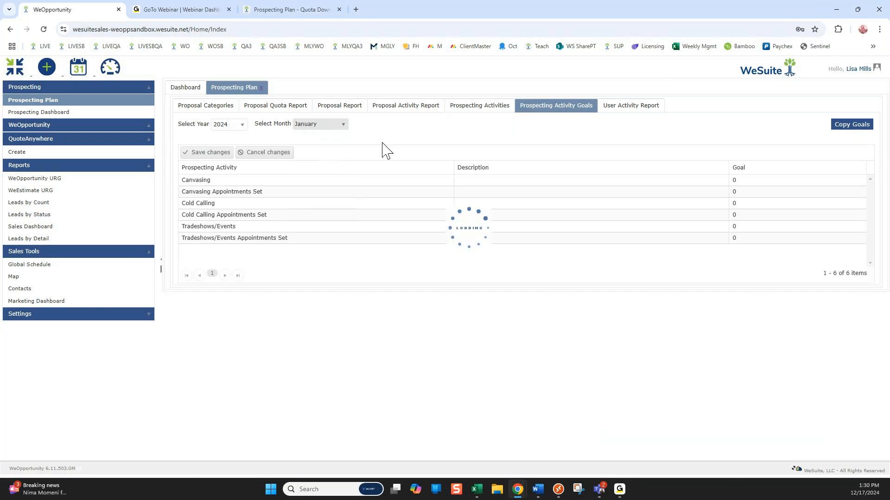
left_click(765, 182)
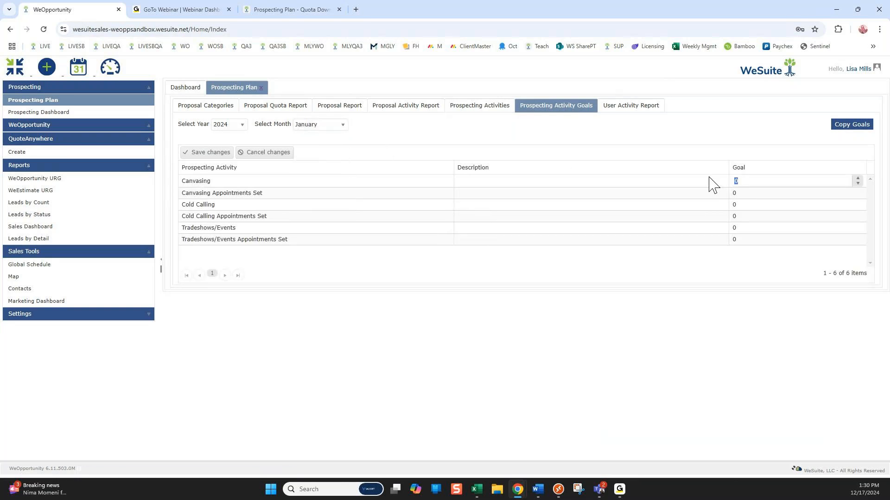
type("100")
left_click(741, 194)
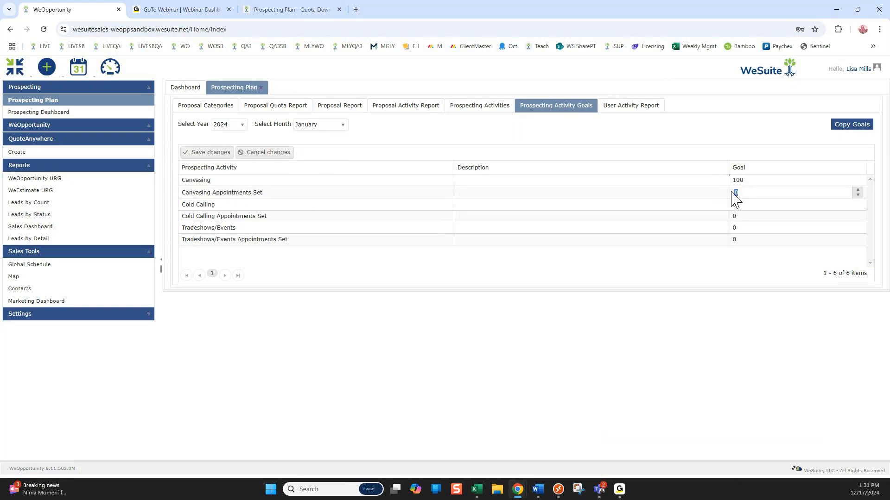
type("20")
left_click(740, 205)
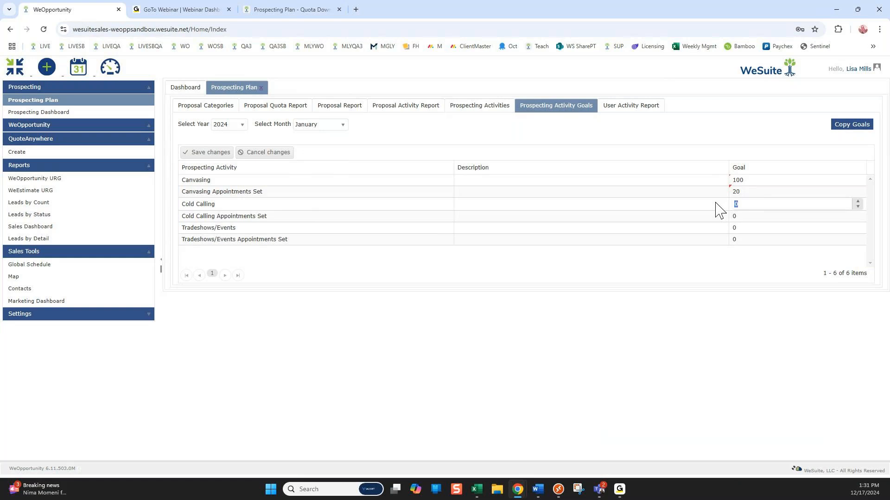
type("100")
left_click(751, 216)
type("20")
- Set the Tradeshows/Events goal to 40 and Tradeshows/Events Appointments Set to 15, then save the goal changes
left_click(752, 228)
double_click(751, 228)
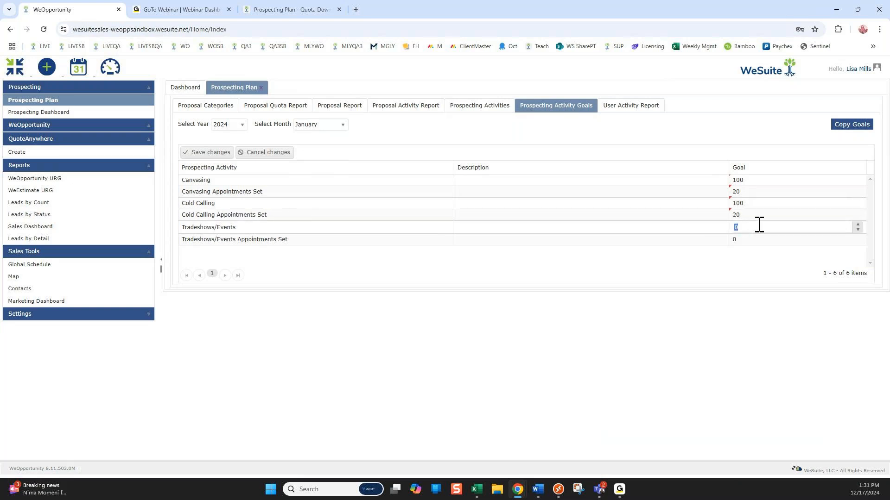
type("40")
left_click(751, 240)
double_click(743, 240)
type("15")
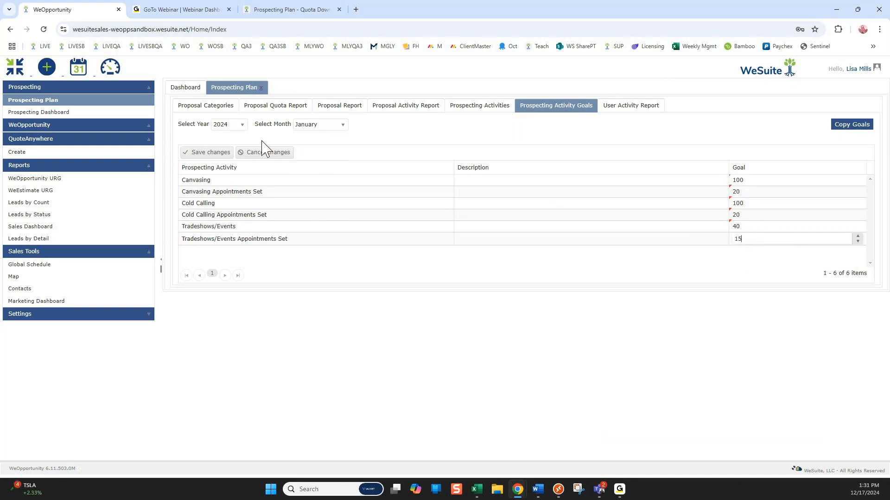
left_click(192, 152)
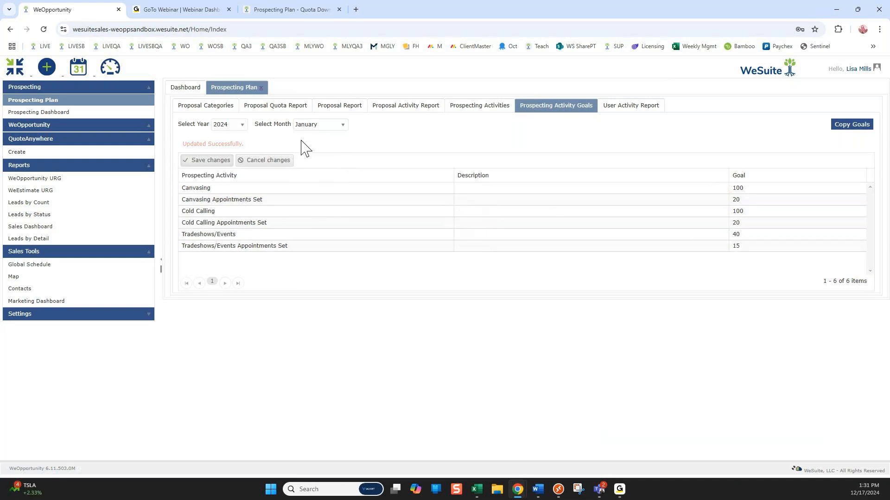
- Copy the January goals to February 2024 and March 2024
left_click(855, 124)
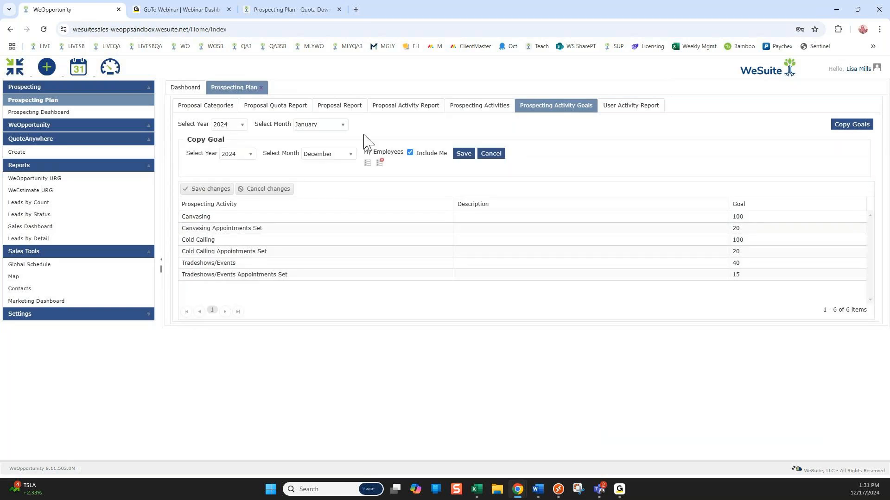
left_click(346, 155)
left_click(330, 158)
left_click(351, 159)
scroll(350, 179, "up", 3)
left_click(331, 175)
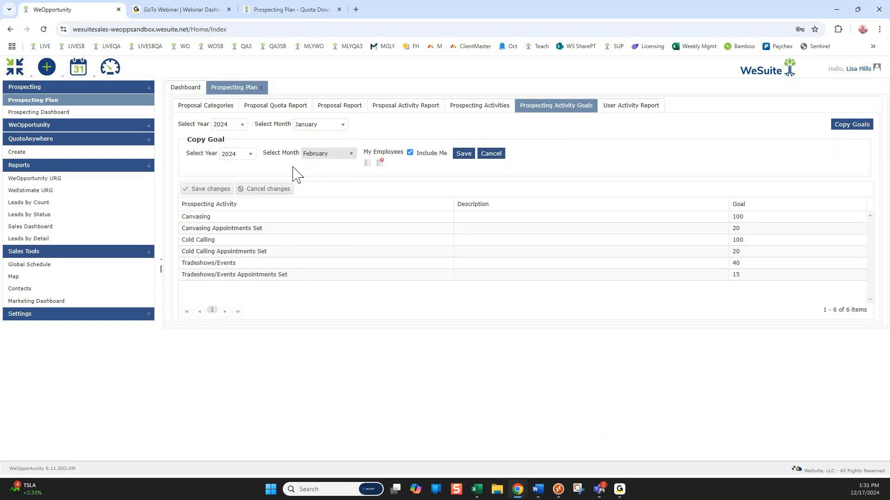
left_click(462, 155)
left_click(330, 155)
left_click(326, 187)
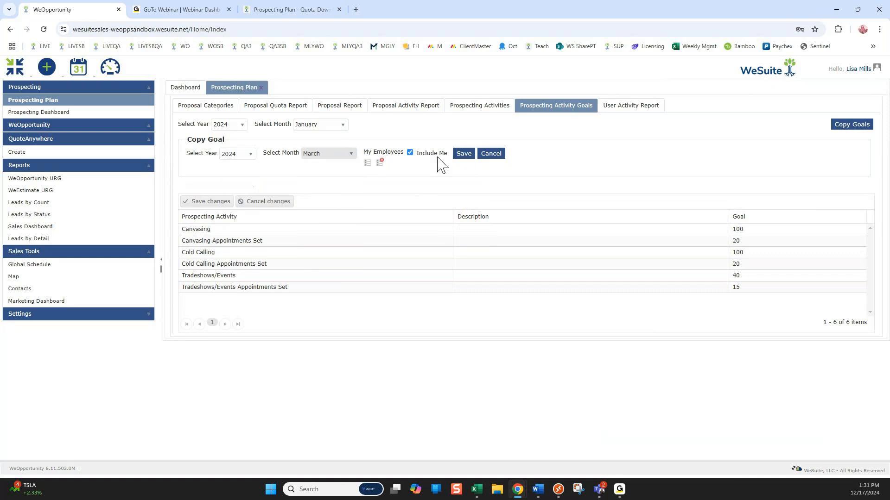
left_click(464, 154)
- Copy the goals to April, May and June 2024
left_click(312, 164)
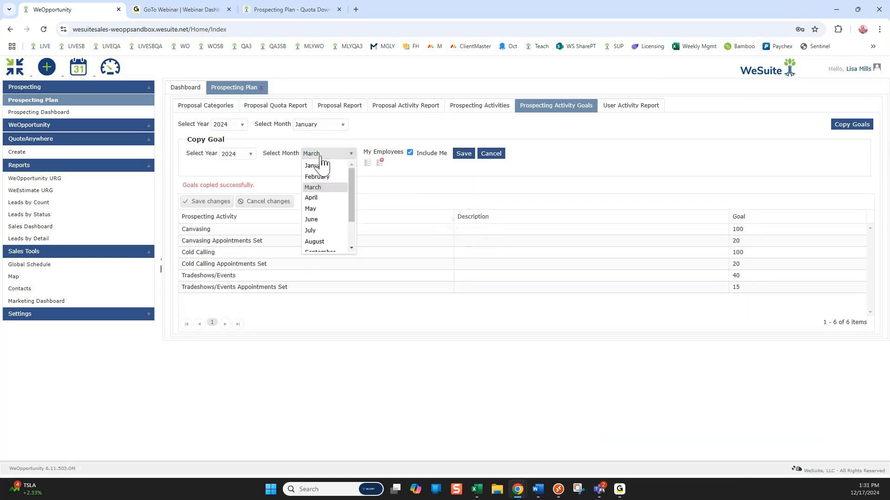
left_click(324, 200)
left_click(469, 160)
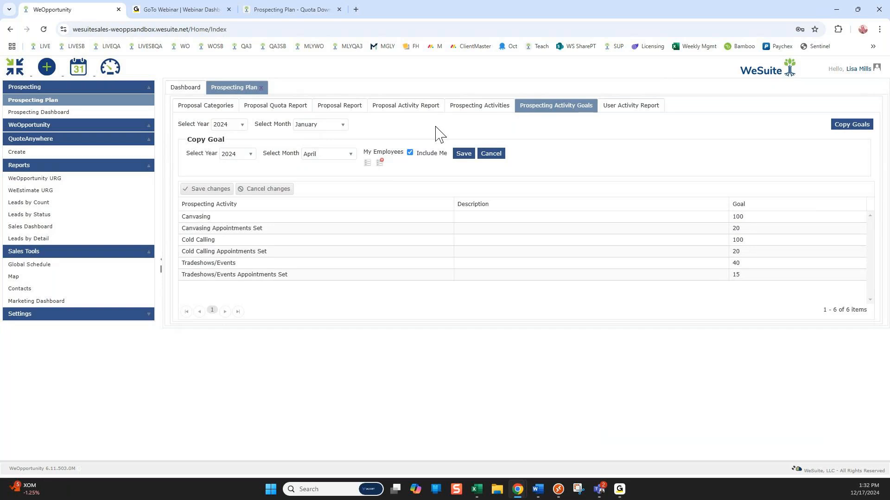
left_click(344, 154)
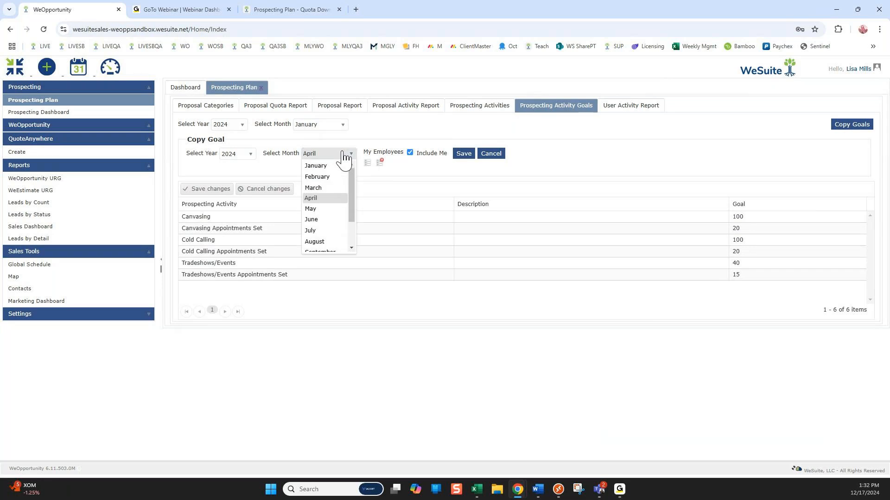
left_click(321, 209)
left_click(464, 154)
left_click(318, 158)
left_click(312, 219)
left_click(463, 154)
- Copy the goals to July, August and September 2024
left_click(346, 155)
left_click(311, 219)
left_click(464, 153)
left_click(350, 160)
left_click(330, 237)
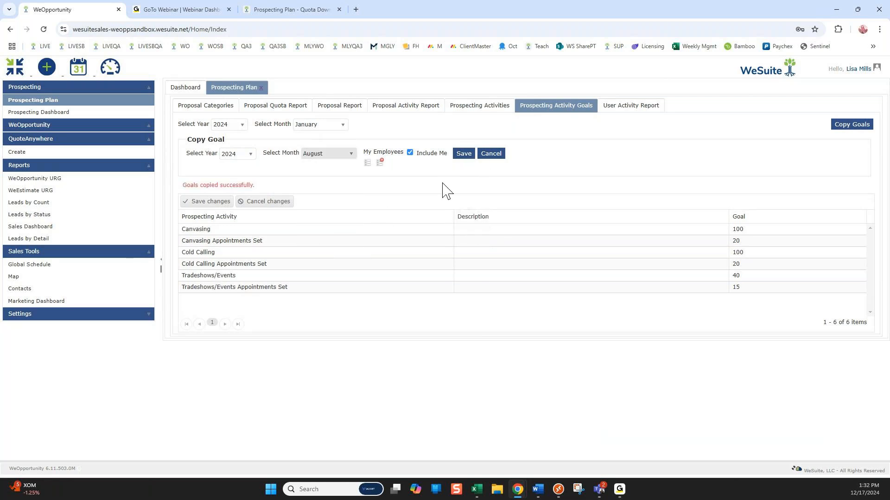
left_click(459, 156)
left_click(346, 154)
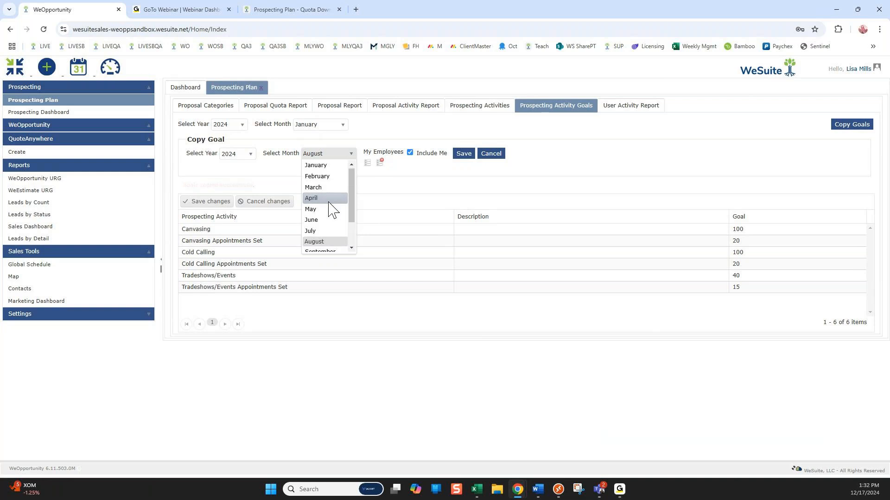
left_click(323, 214)
left_click(463, 156)
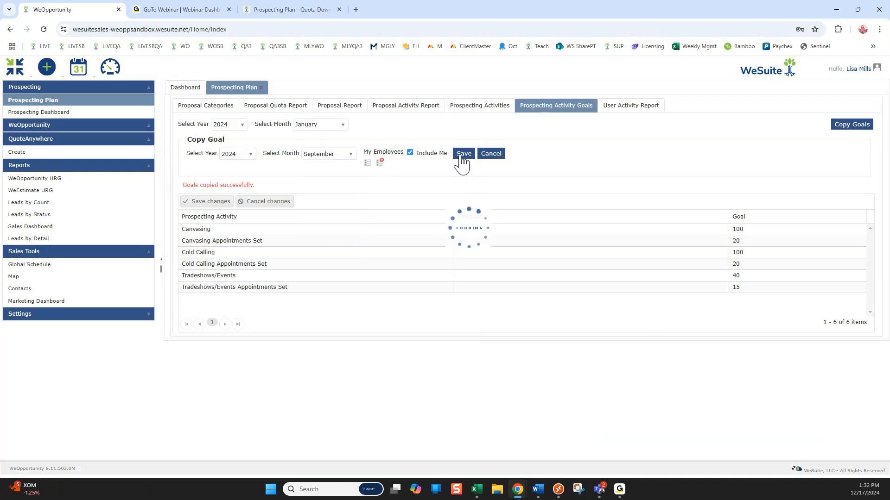
- Copy the goals to October, November and December 2024
left_click(329, 155)
left_click(319, 225)
left_click(464, 154)
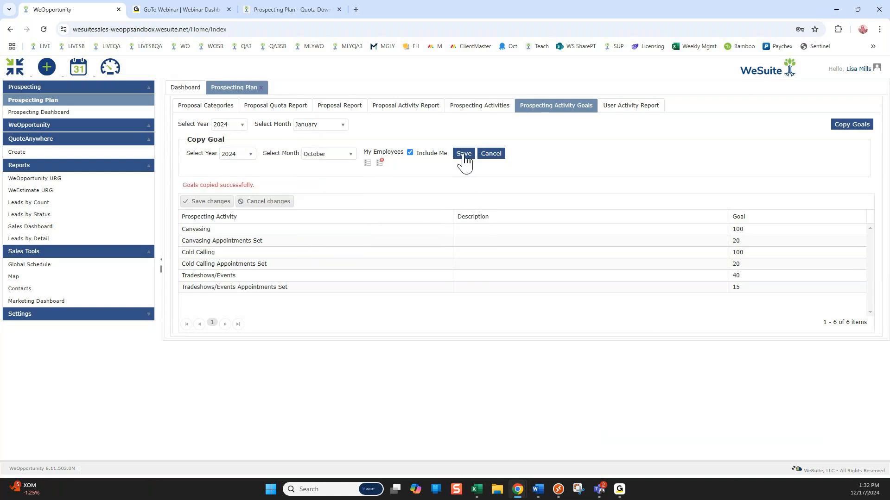
left_click(340, 156)
left_click(323, 236)
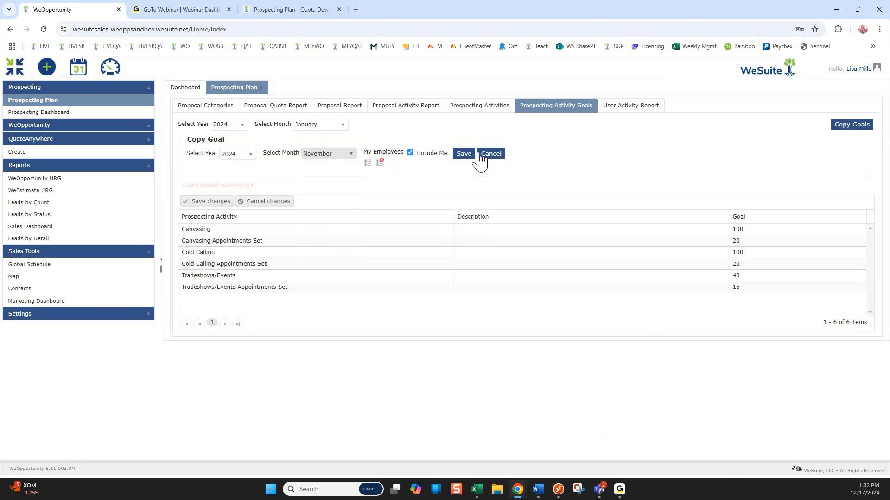
left_click(465, 155)
left_click(343, 155)
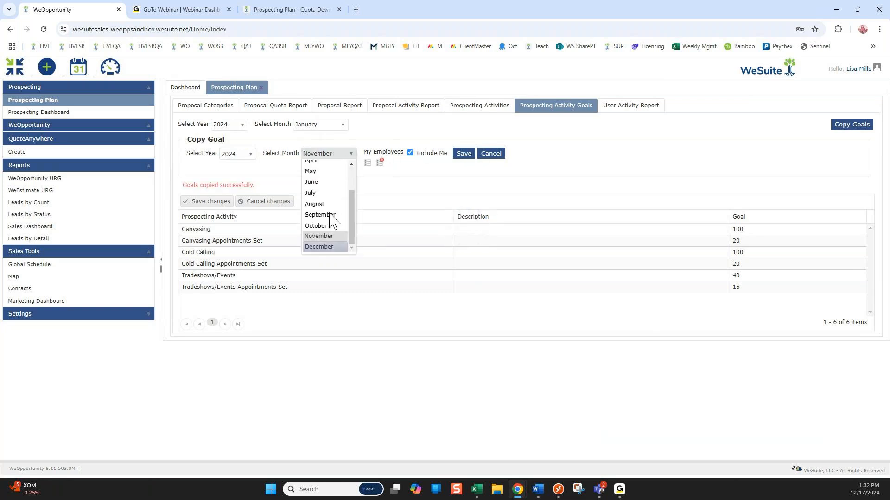
left_click(323, 246)
left_click(463, 155)
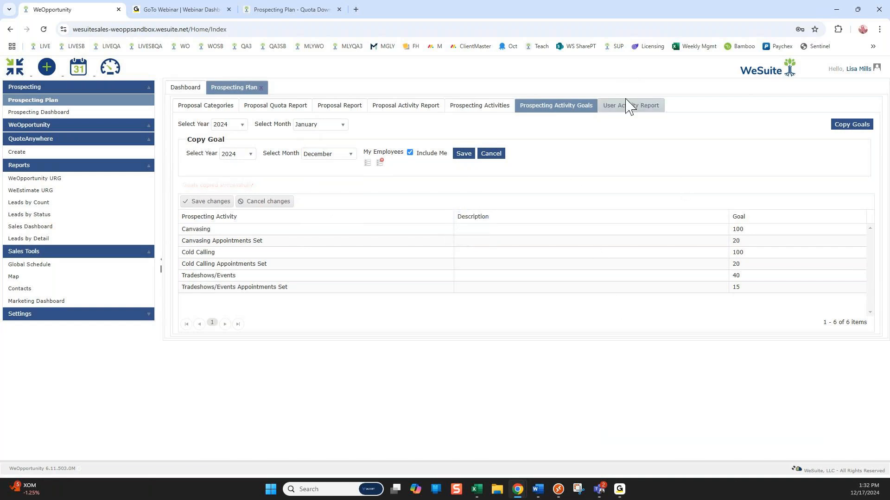
- Open the user activity report and examine the December 2024 goals chart
left_click(626, 118)
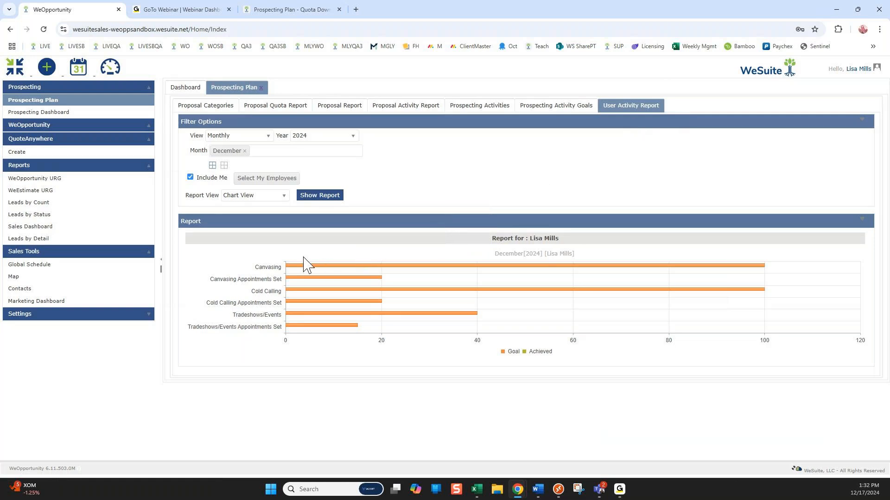
mouse_move(305, 269)
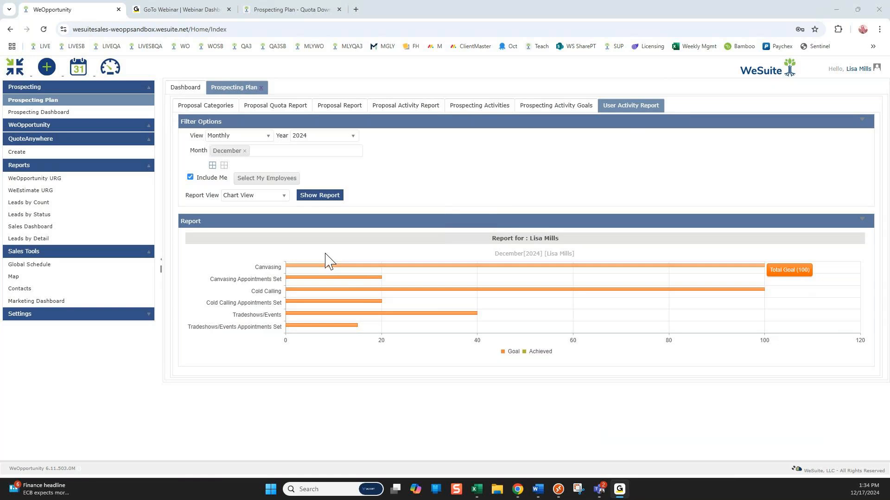
left_click(256, 280)
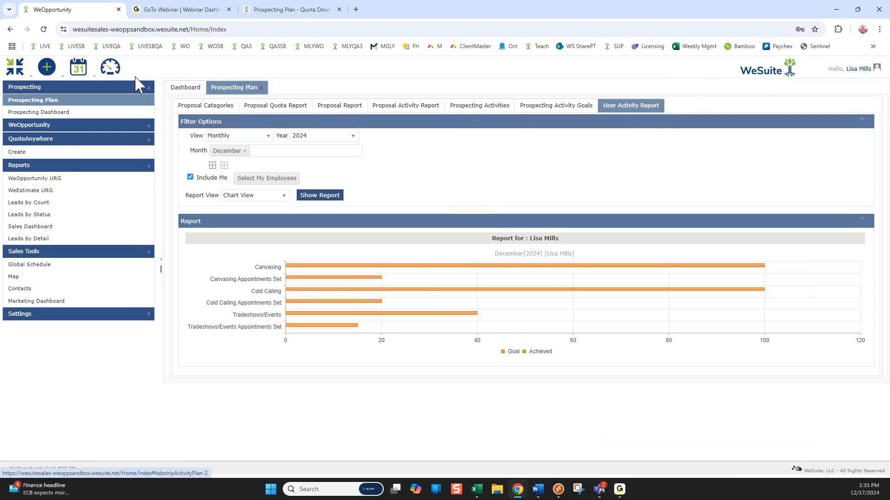
- Start a new prospecting activity from the prospecting dashboard with Cold Calling as the activity
left_click(59, 115)
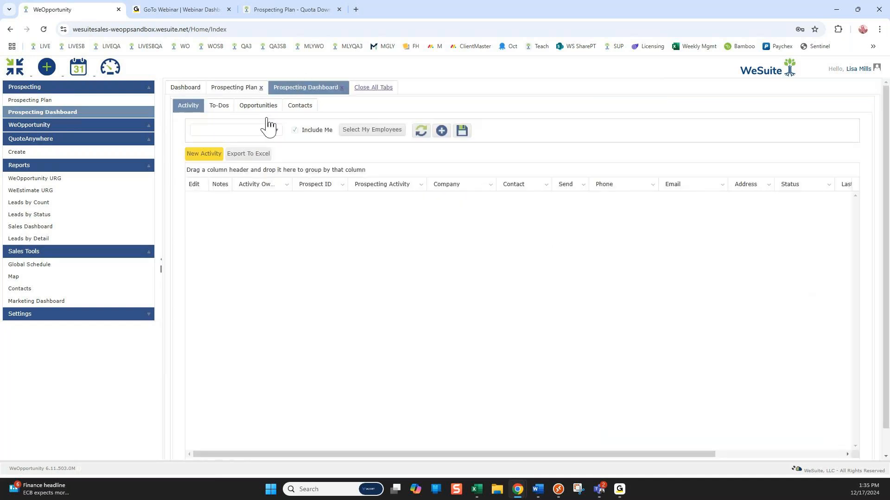
left_click(205, 154)
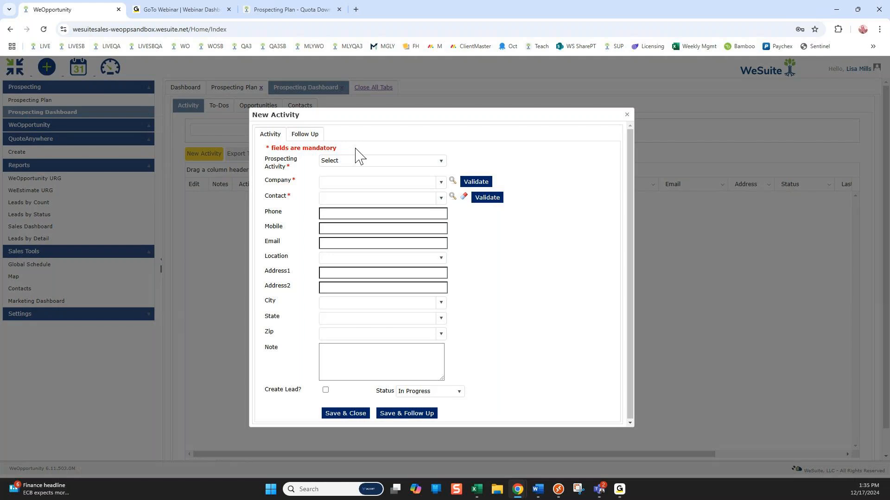
left_click(330, 161)
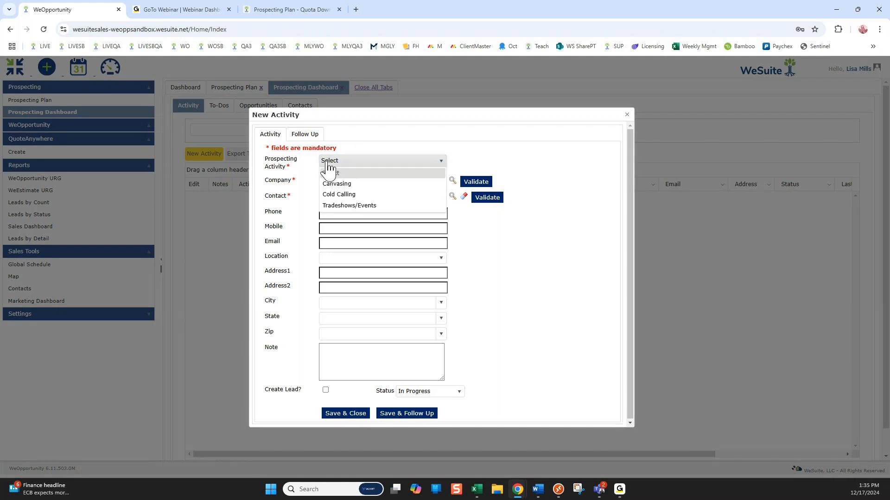
left_click(334, 189)
- Choose the existing customer as the activity's company and contact
left_click(328, 182)
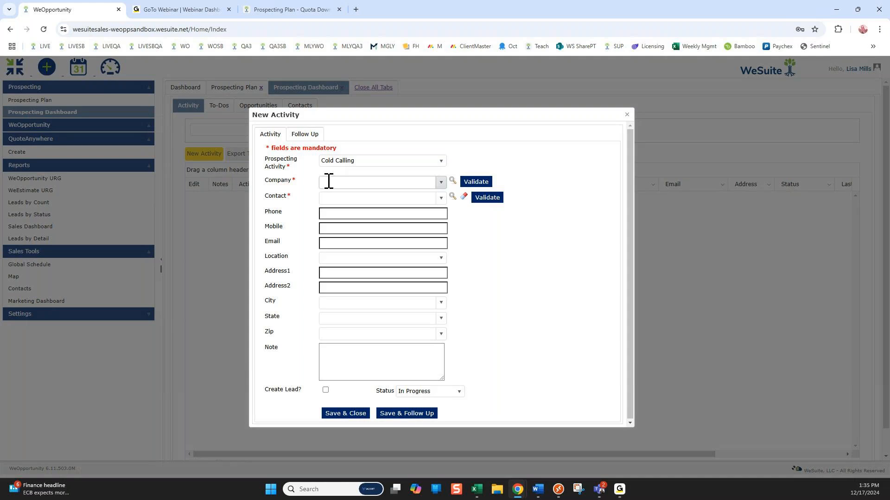
left_click(329, 198)
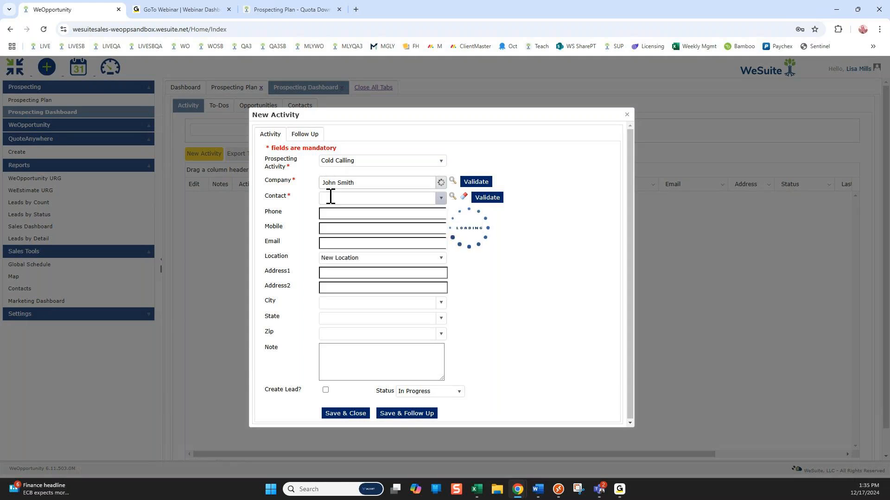
left_click(301, 200)
left_click(337, 198)
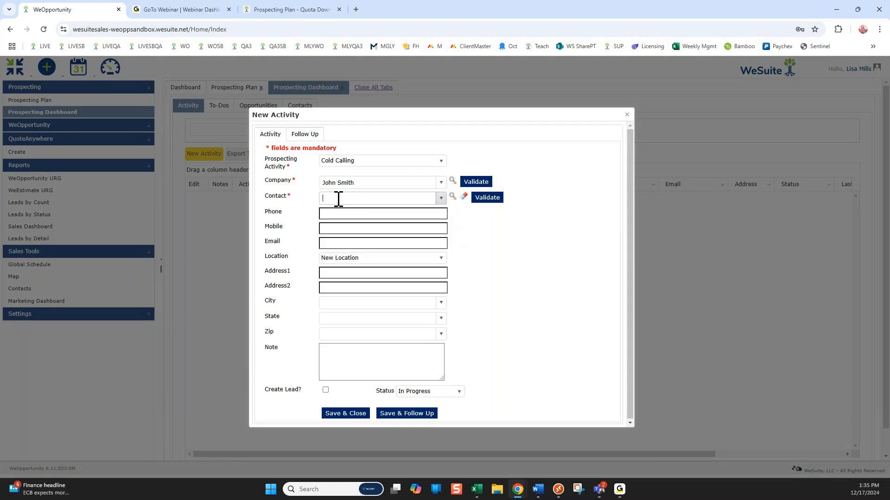
left_click(343, 212)
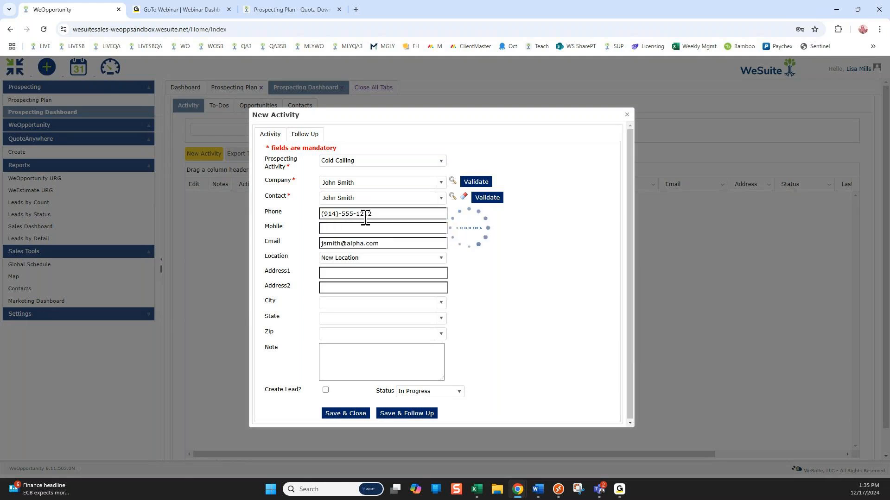
- Clear the activity's email address field
left_click_drag(383, 245, 302, 253)
key("BackSpace")
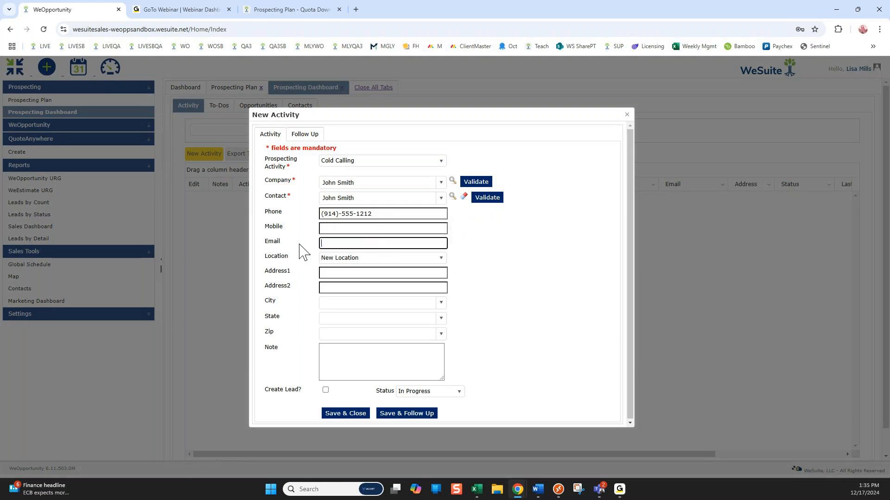
left_click(392, 213)
left_click(346, 244)
- Add the note "left voicemail." and save with follow-up, updating the existing duplicate customer
left_click(332, 355)
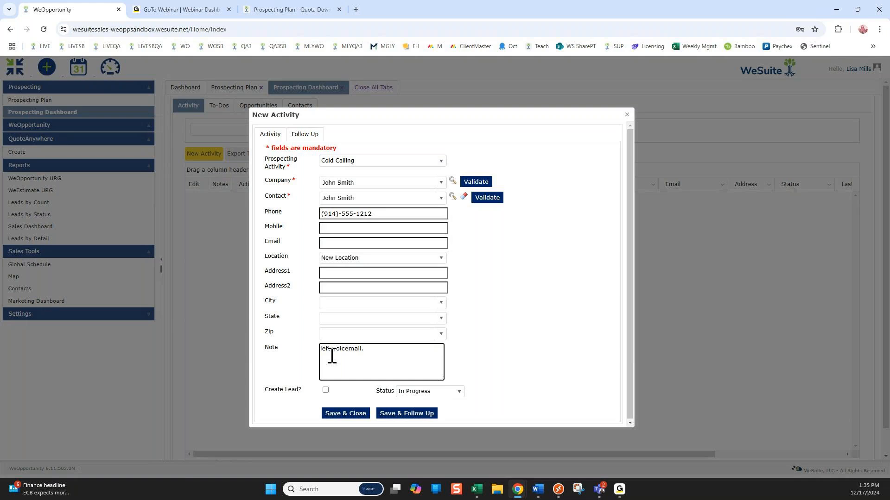
left_click(406, 414)
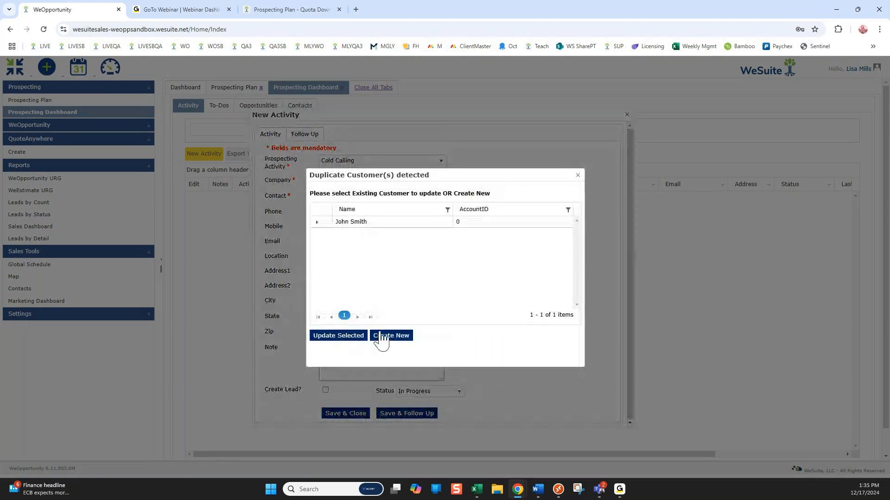
left_click(326, 223)
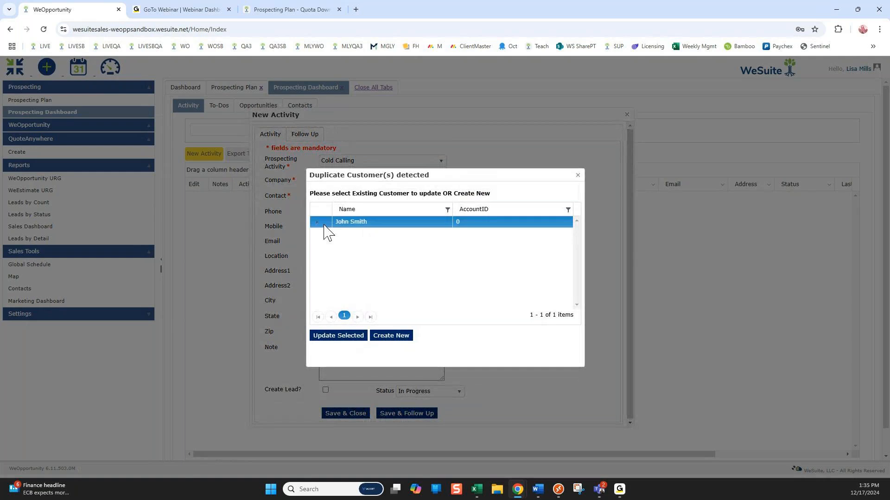
left_click(344, 336)
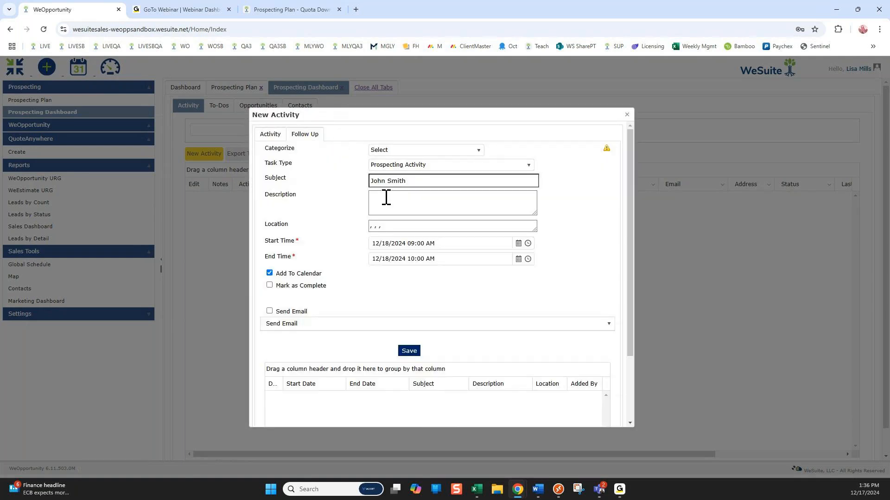
- Schedule the follow-up task for 12/25/2024 on the calendar and save it
left_click(519, 244)
left_click(416, 316)
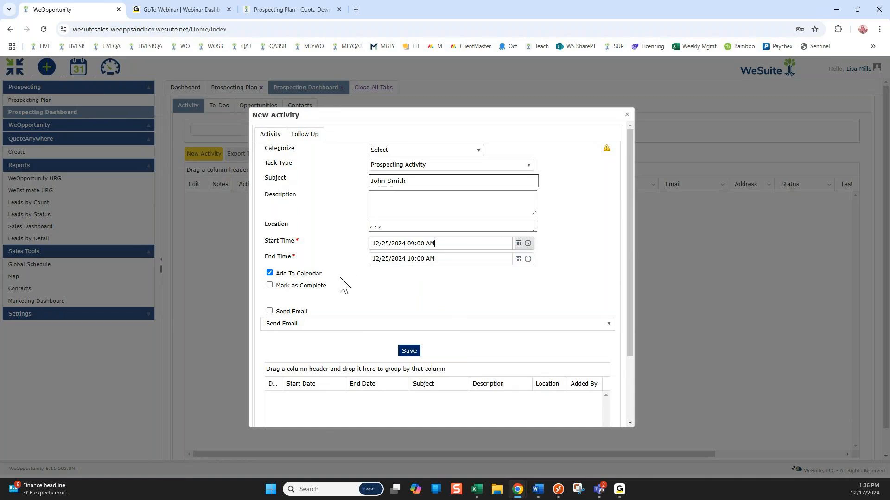
left_click(270, 274)
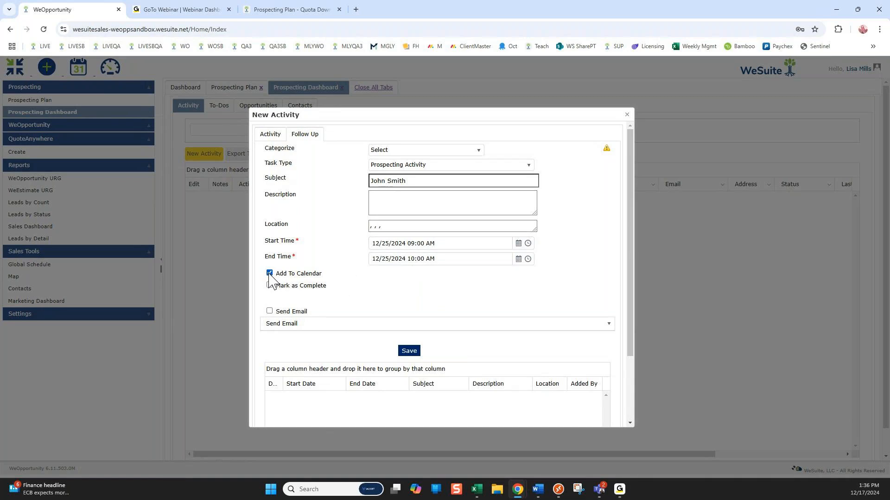
left_click(406, 353)
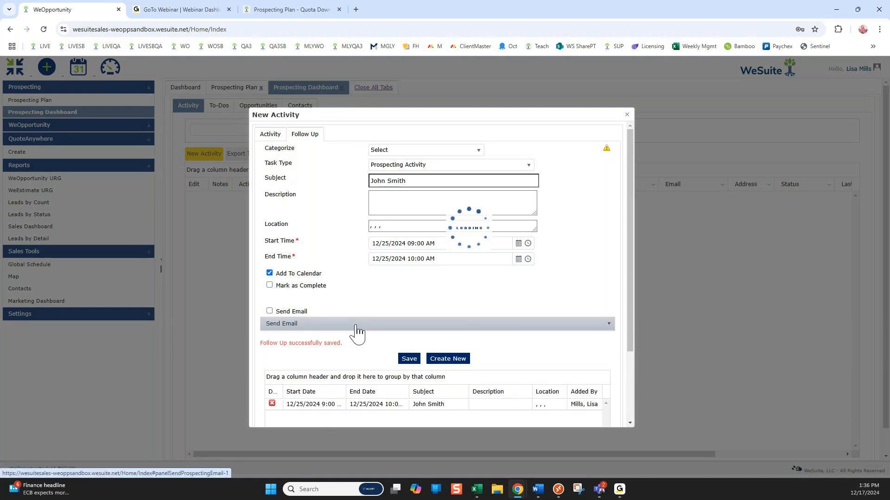
- Return to the activity details, save and close the activity, and acknowledge the confirmation
left_click(272, 135)
left_click(362, 414)
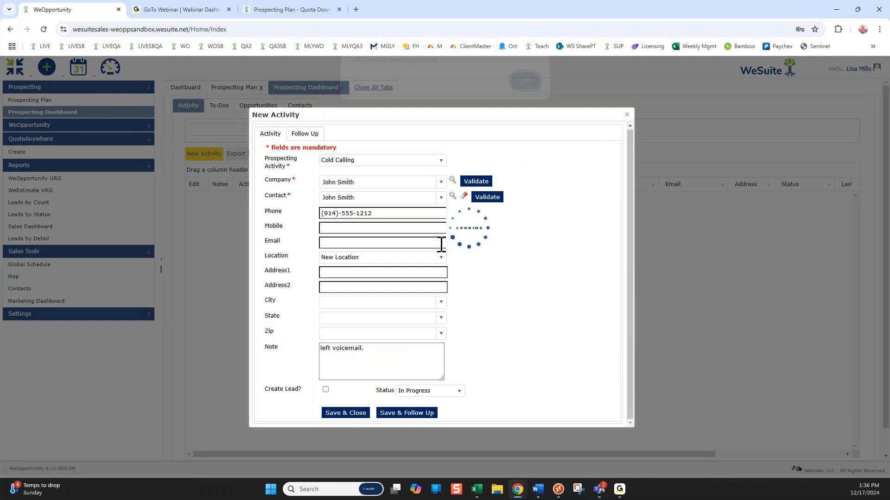
left_click(524, 88)
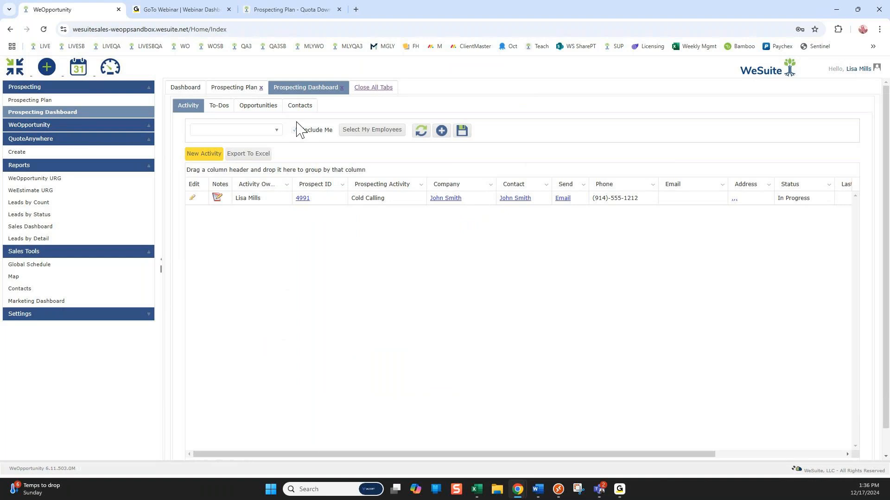
- Reload the user activity report to review December goals against achievements
left_click(222, 90)
left_click(319, 196)
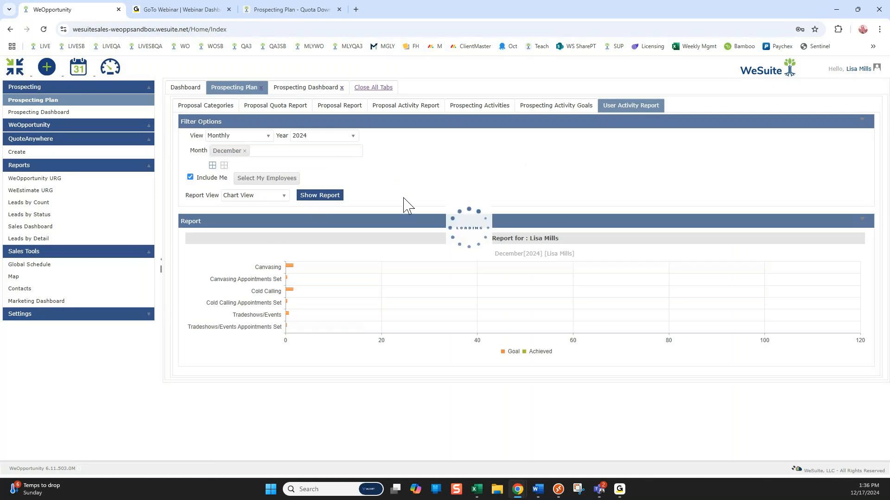
mouse_move(288, 297)
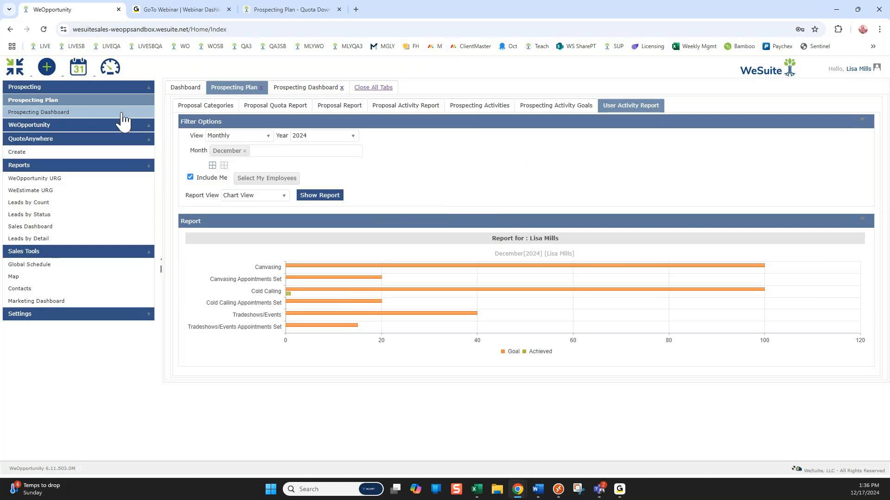
- Open a new activity from the prospecting dashboard and choose Cold Calling as its prospecting activity
left_click(319, 89)
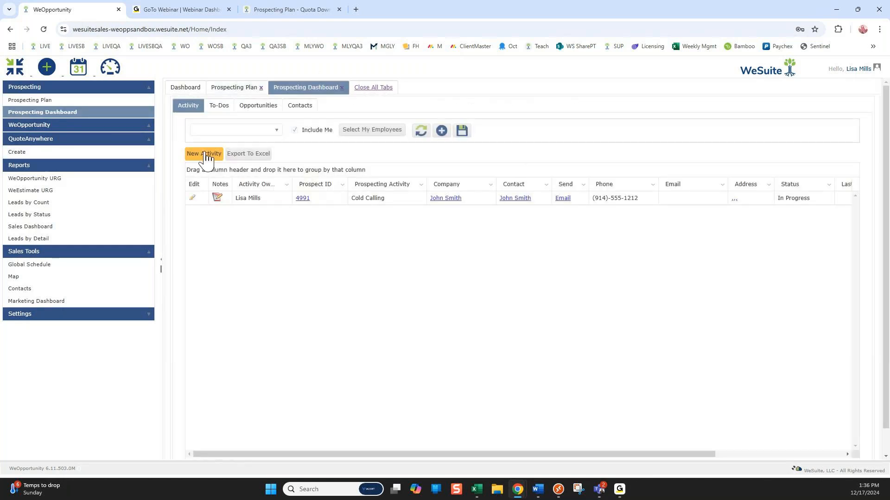
left_click(204, 154)
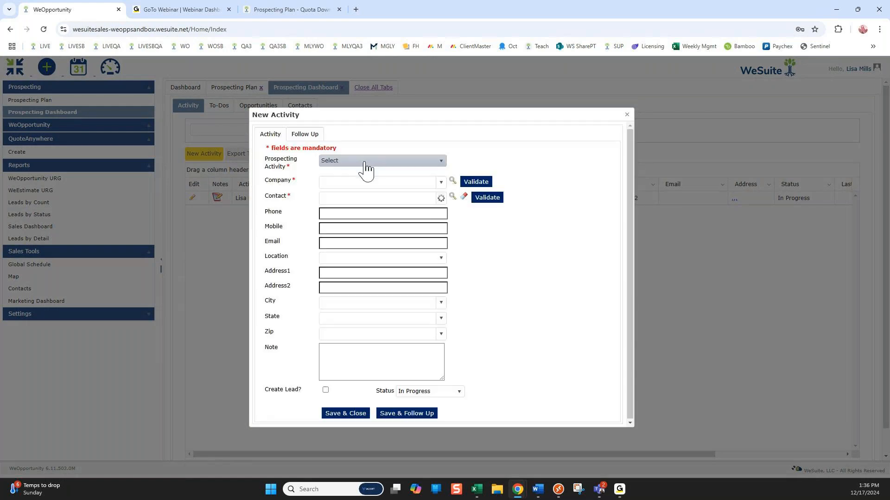
left_click(361, 163)
left_click(349, 195)
left_click(338, 182)
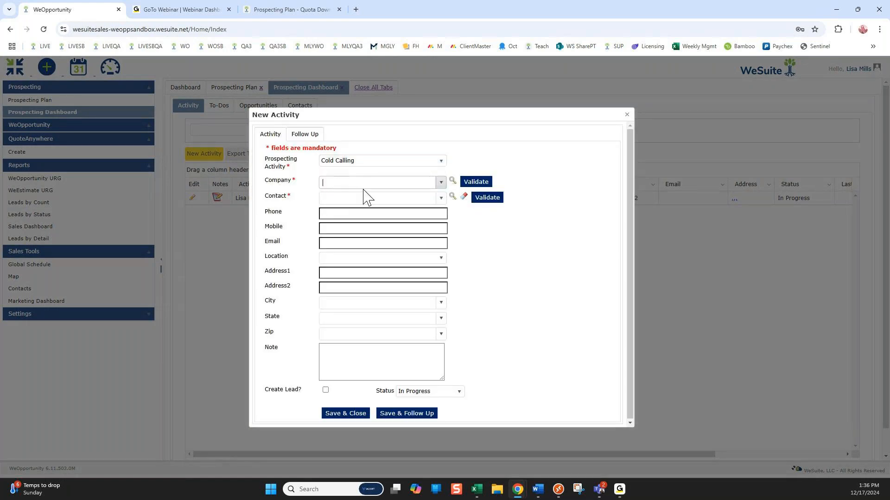
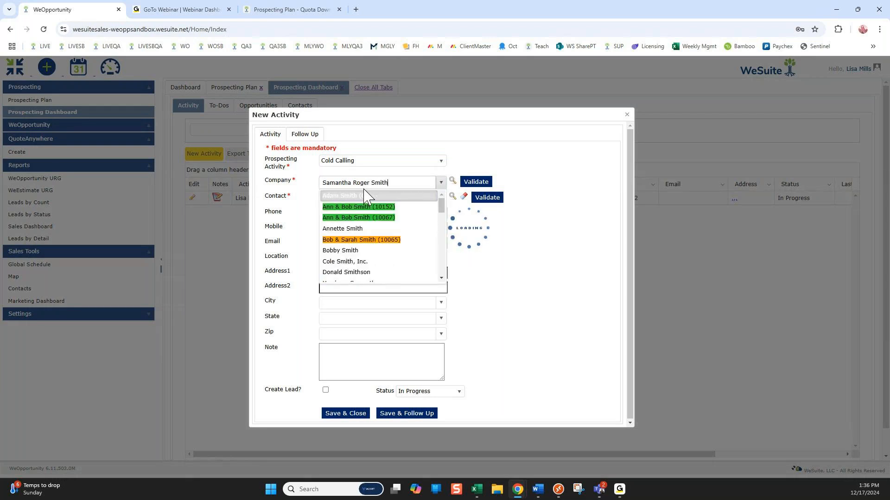
- Enter the prospect's full name as both company and contact, and fill in the contact's phone number
left_click(357, 200)
left_click_drag(394, 184, 297, 182)
key("ctrl+c")
left_click(336, 199)
key("ctrl+v")
left_click(342, 214)
type("23")
left_click(321, 215)
type("23423434")
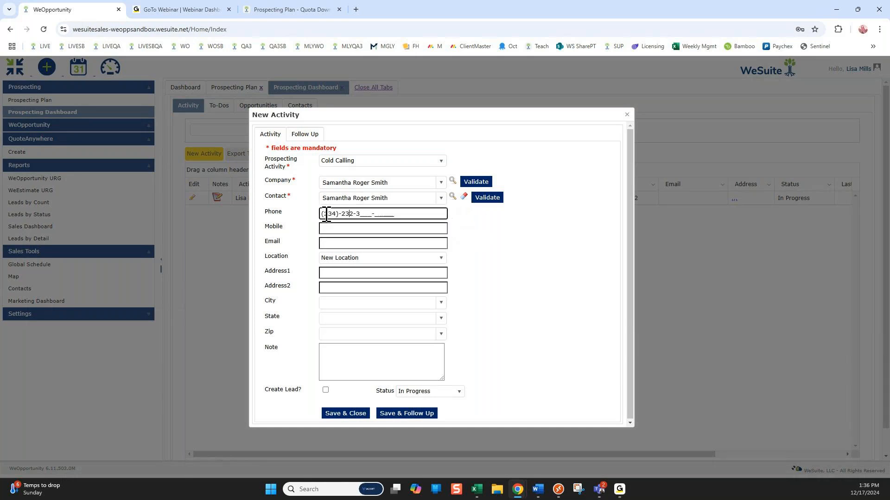
- Write a note that the contact would like to meet tomorrow at her company, and enable Create Lead
left_click(328, 360)
type("called samantha ")
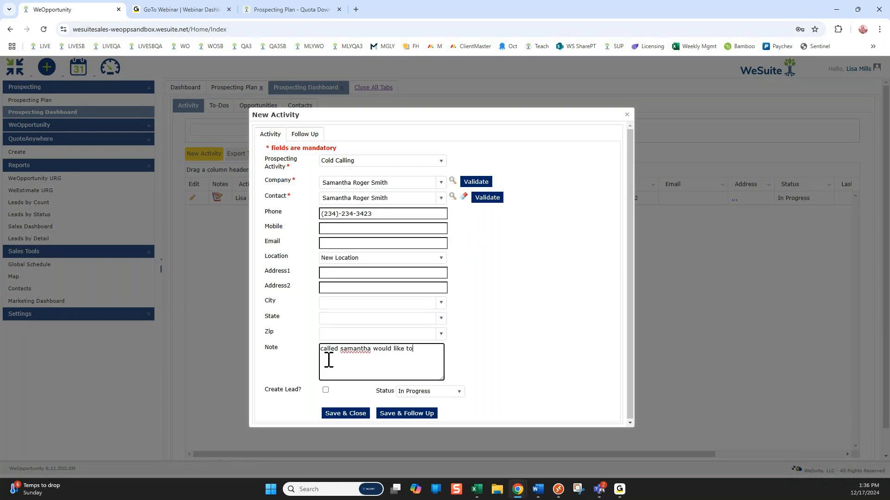
type("would like to meet tomorrow at her company.")
left_click(325, 390)
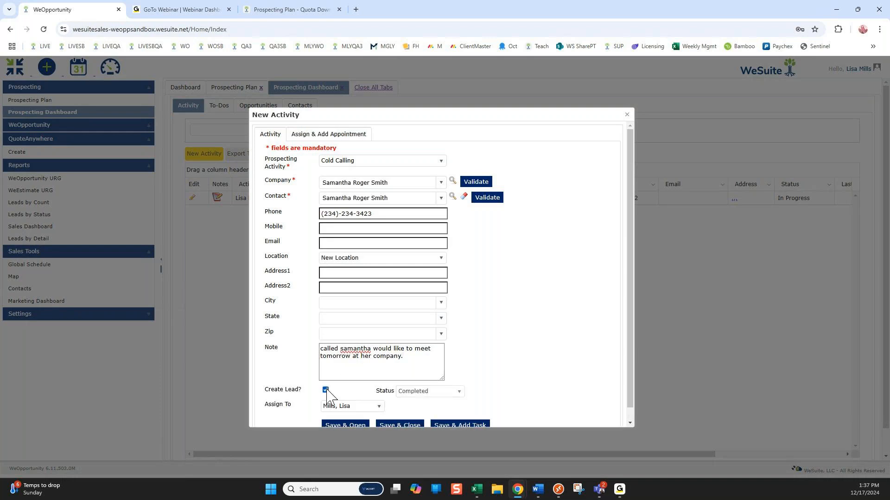
scroll(331, 394, "down", 1)
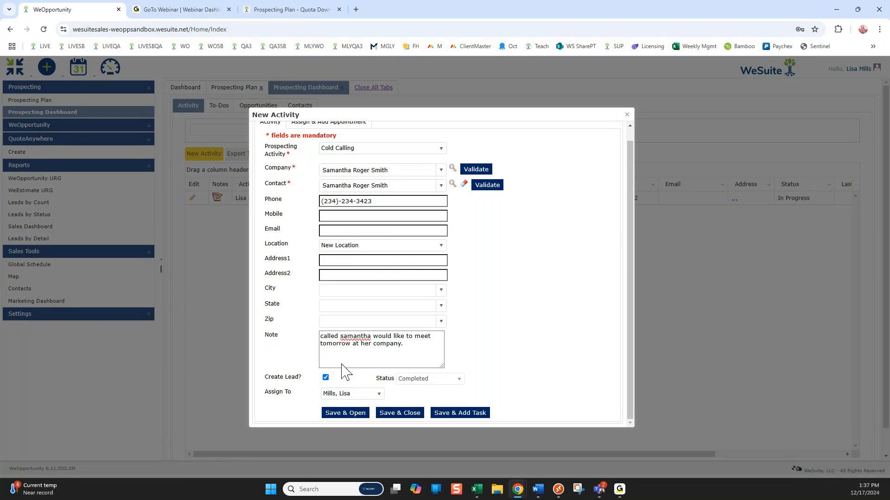
left_click(373, 394)
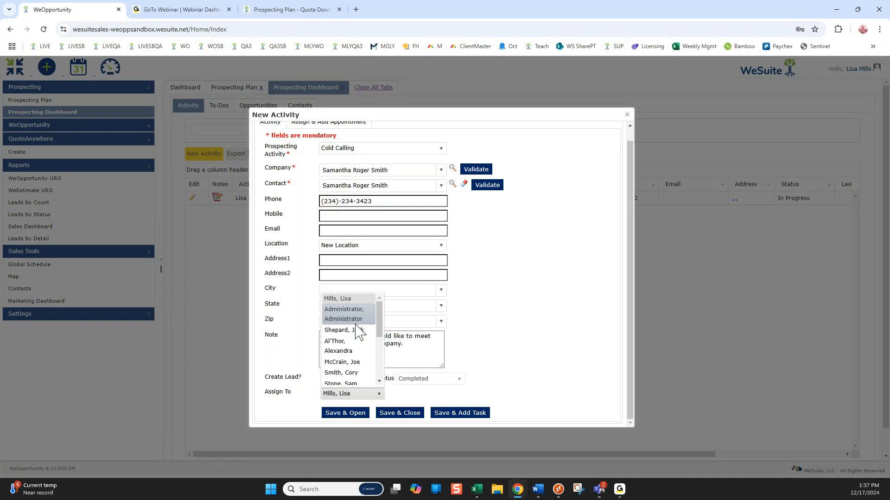
left_click(499, 321)
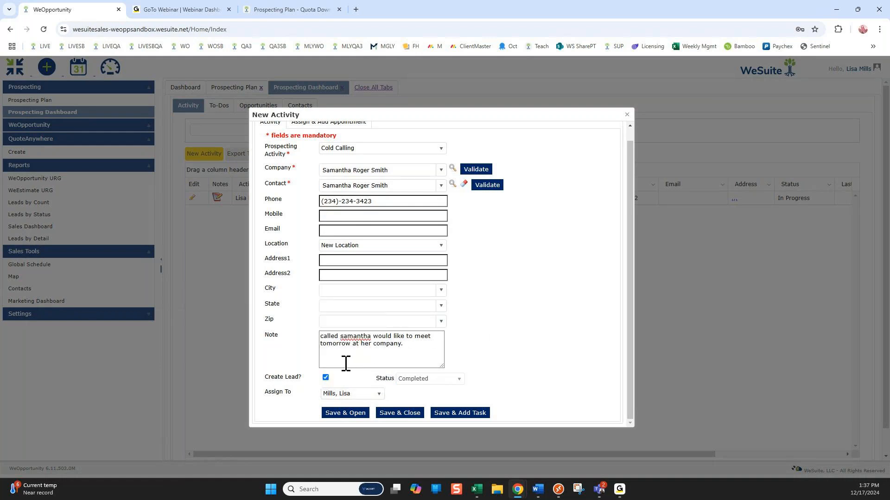
- Save and open the lead, updating the existing duplicate contact from Valley Street Church
left_click(347, 413)
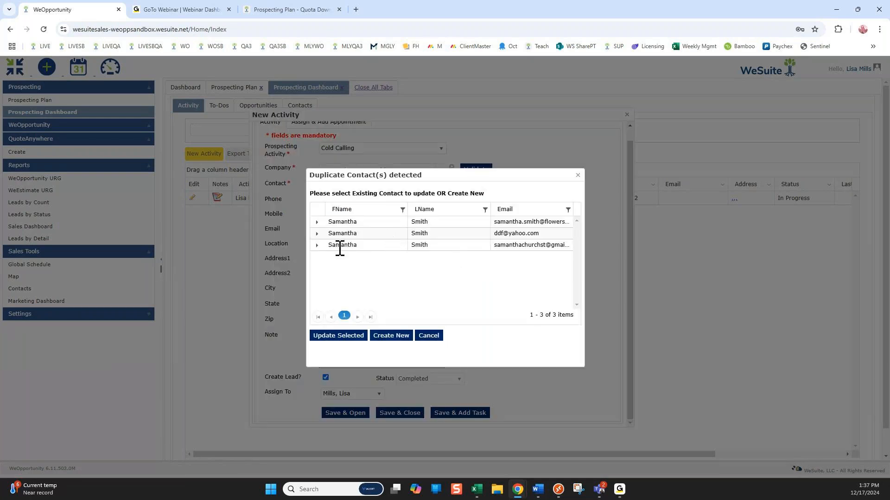
left_click(317, 245)
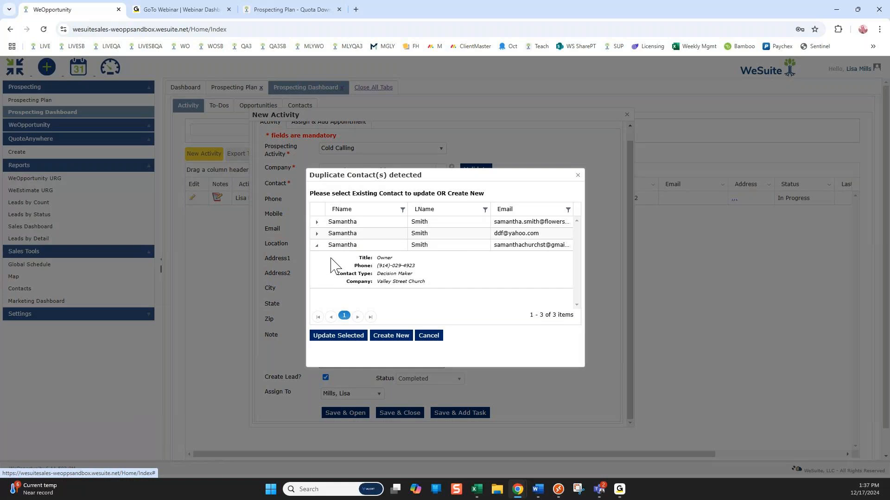
left_click(333, 245)
left_click(353, 336)
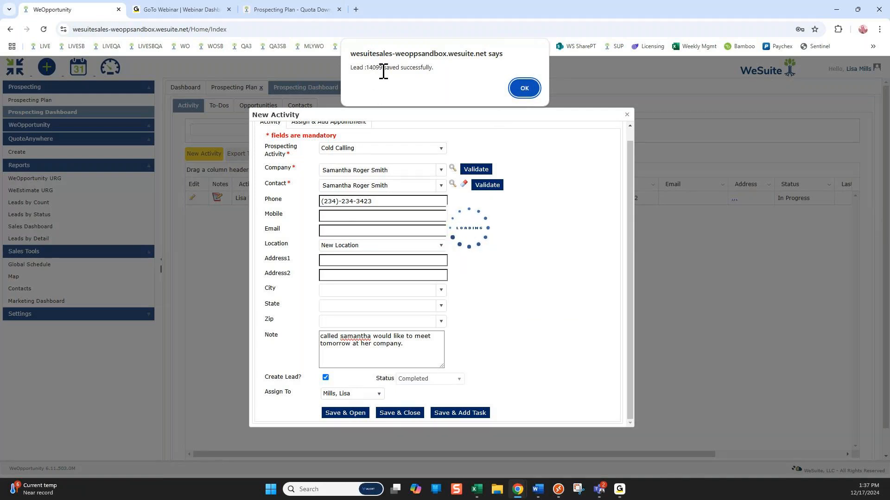
left_click(528, 88)
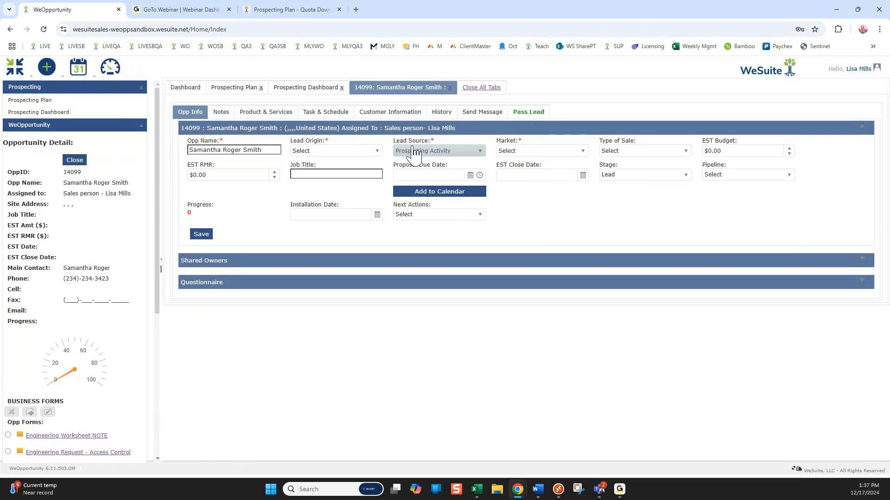
- Examine the new opportunity's lead source before returning to the prospecting dashboard
left_click_drag(397, 144, 418, 144)
left_click(463, 141)
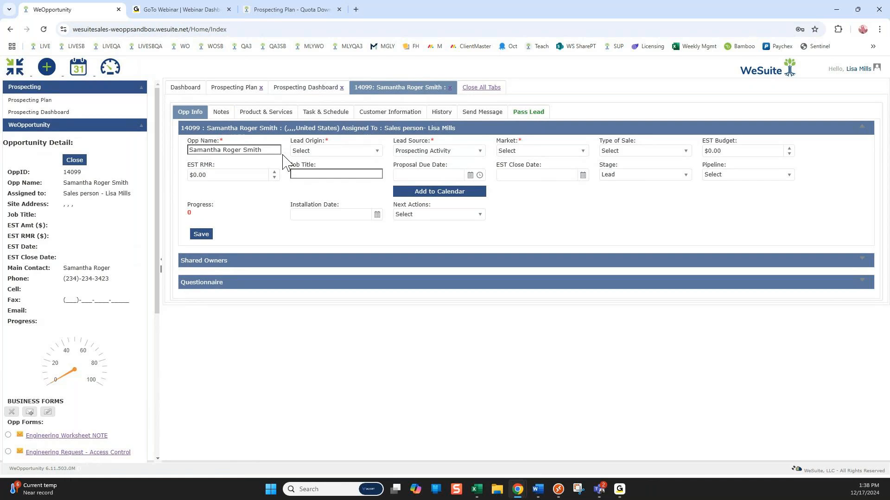
left_click(300, 88)
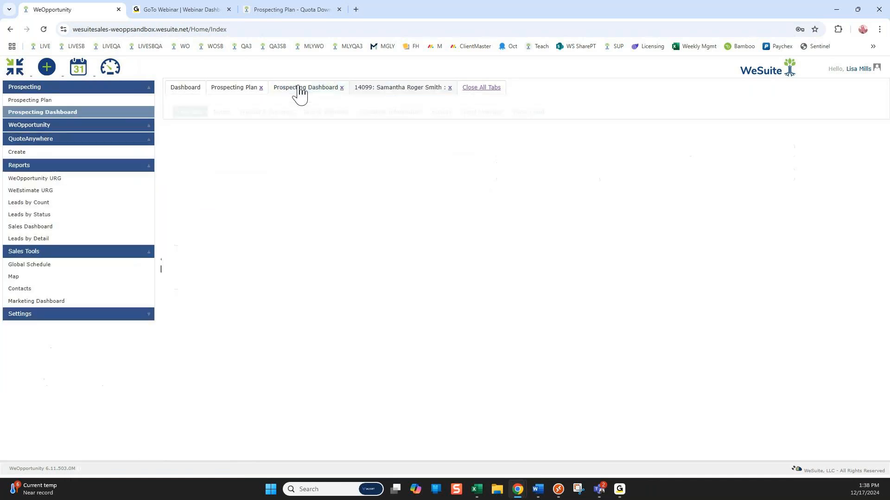
left_click(204, 154)
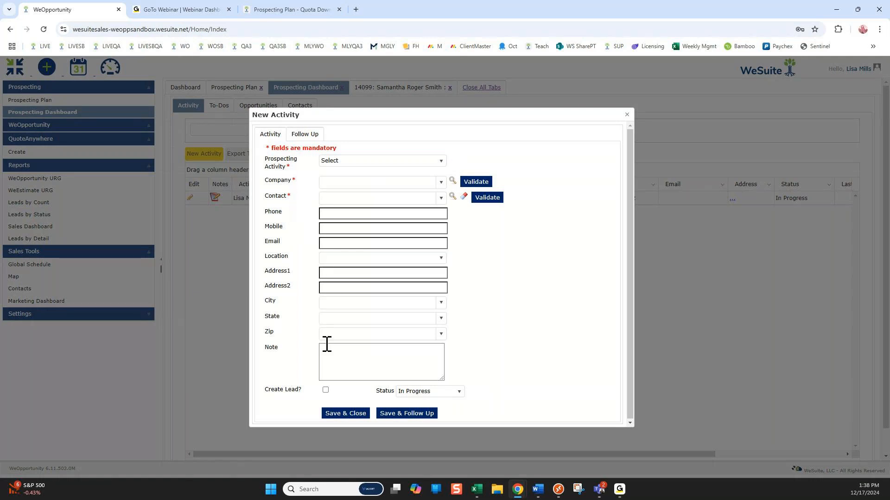
left_click(349, 357)
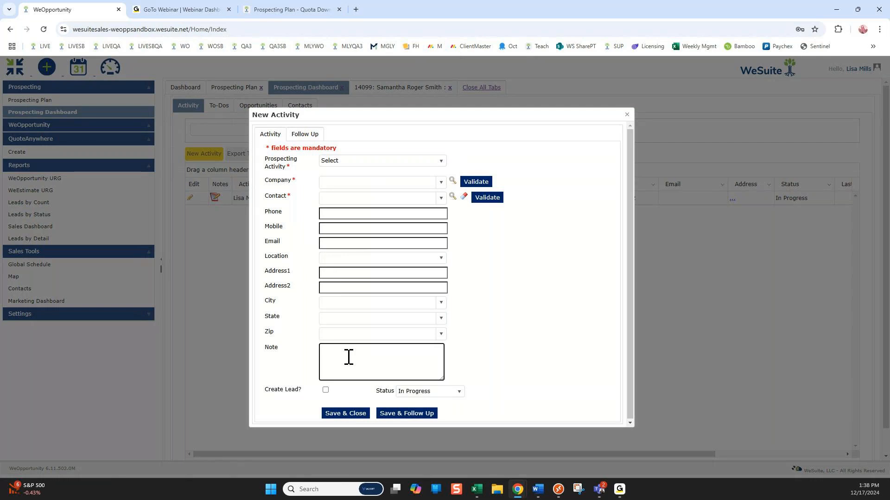
type("LVM")
key("ctrl+a")
type("DN")
left_click(627, 115)
- Show the user activity report again to compare Cold Calling progress with its goal
left_click(230, 86)
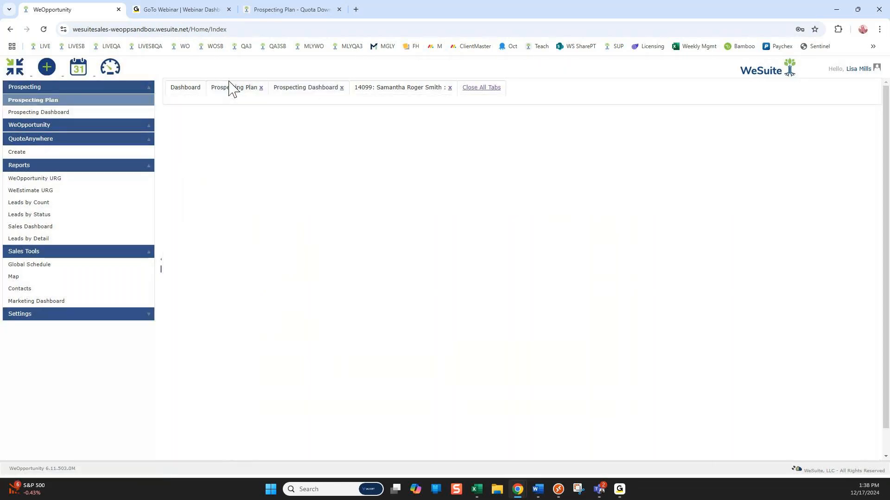
left_click(315, 195)
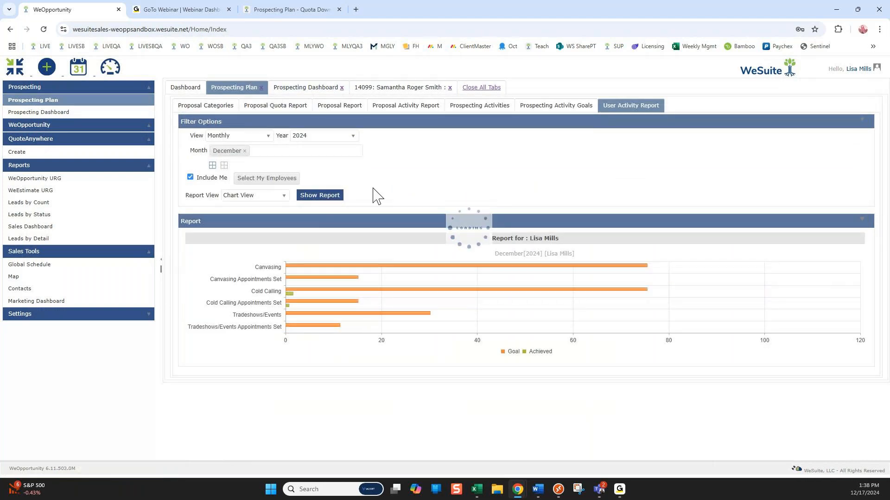
mouse_move(294, 301)
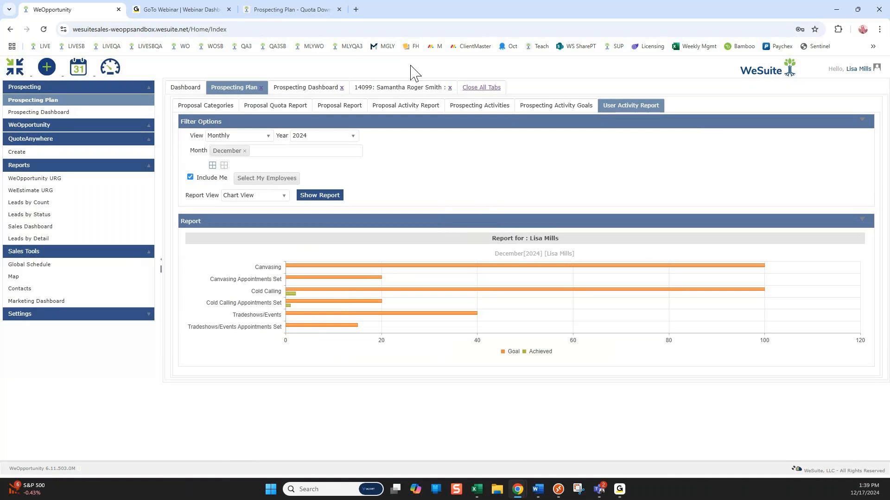
- Open the notes of the logged Cold Calling activity on the prospecting dashboard
left_click(324, 91)
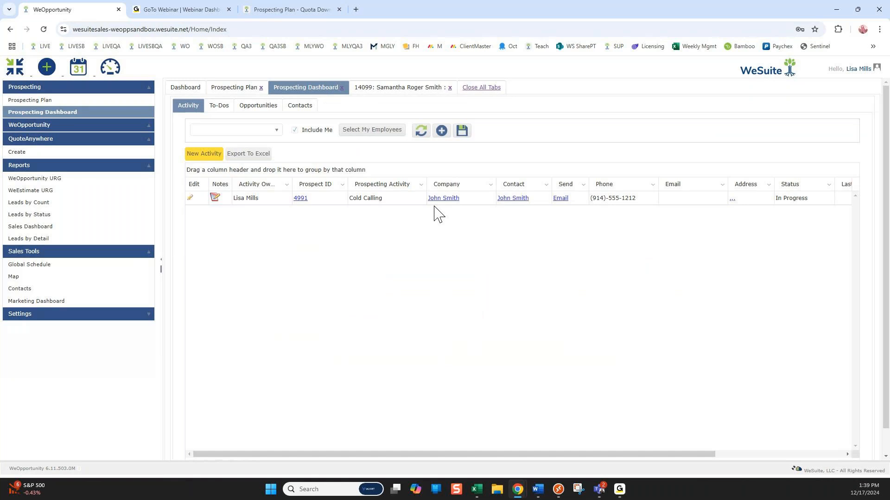
left_click(214, 199)
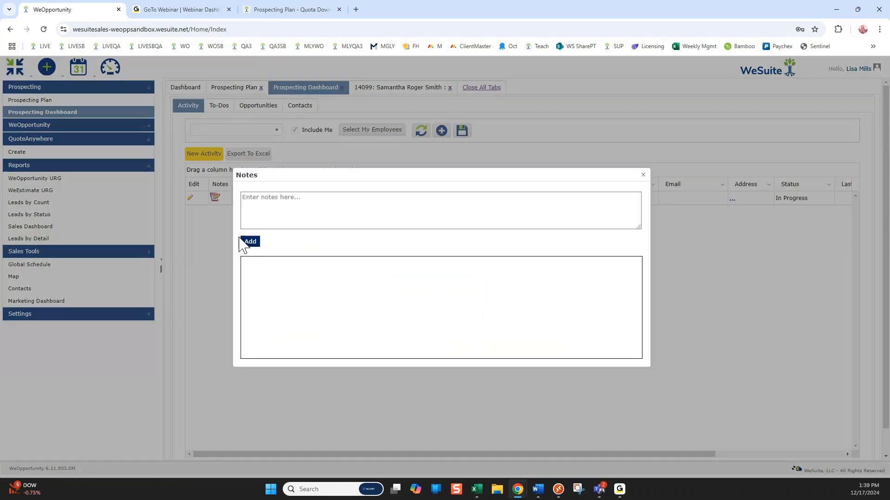
- Open the logged Cold Calling activity for editing and review its follow-up history and follow-up details
left_click(643, 175)
left_click(190, 198)
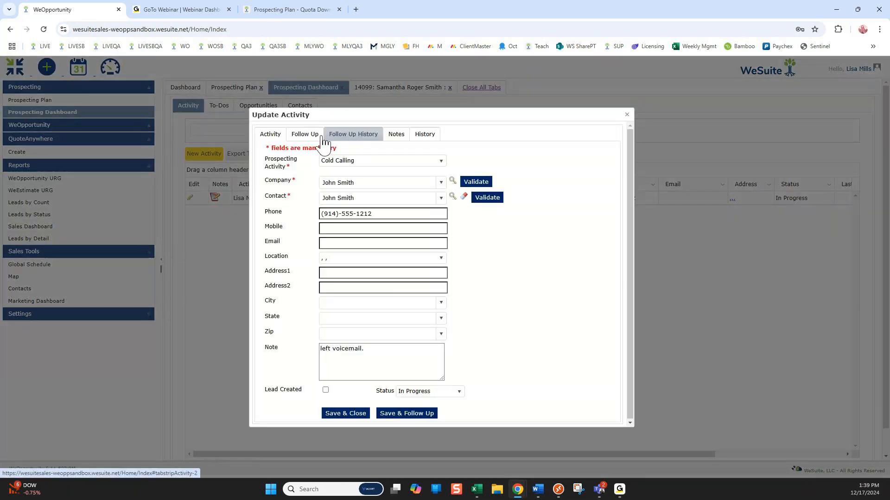
left_click(311, 139)
left_click(350, 144)
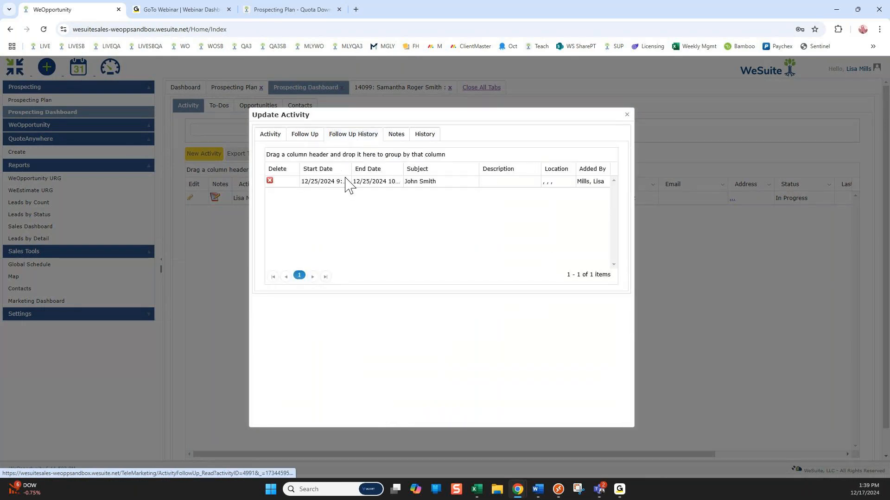
left_click(297, 142)
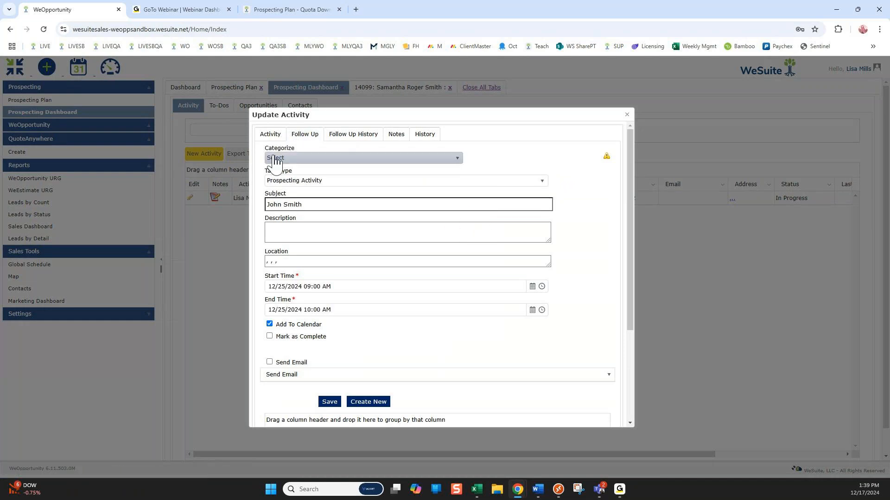
left_click(273, 137)
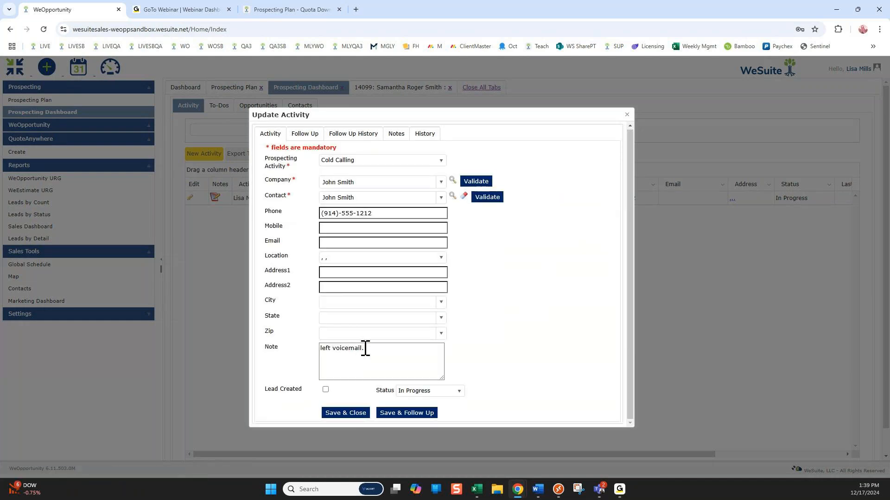
left_click(325, 390)
left_click_drag(354, 392, 258, 392)
left_click(300, 391)
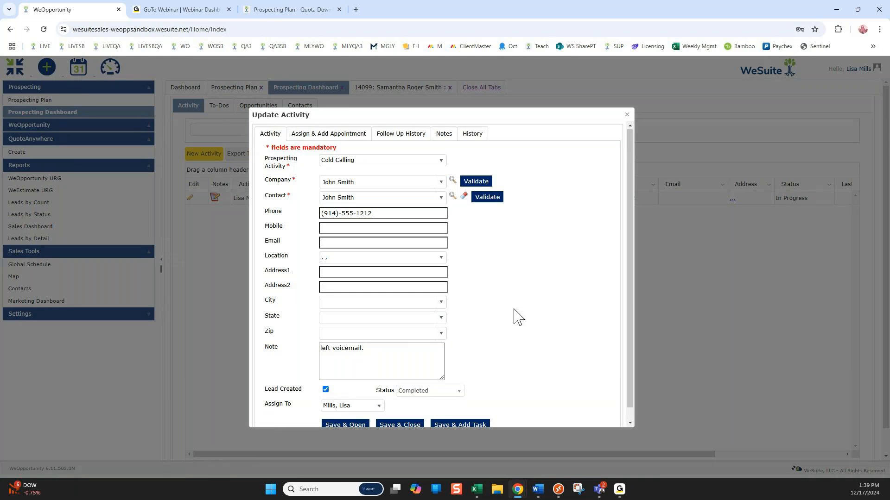
left_click(627, 115)
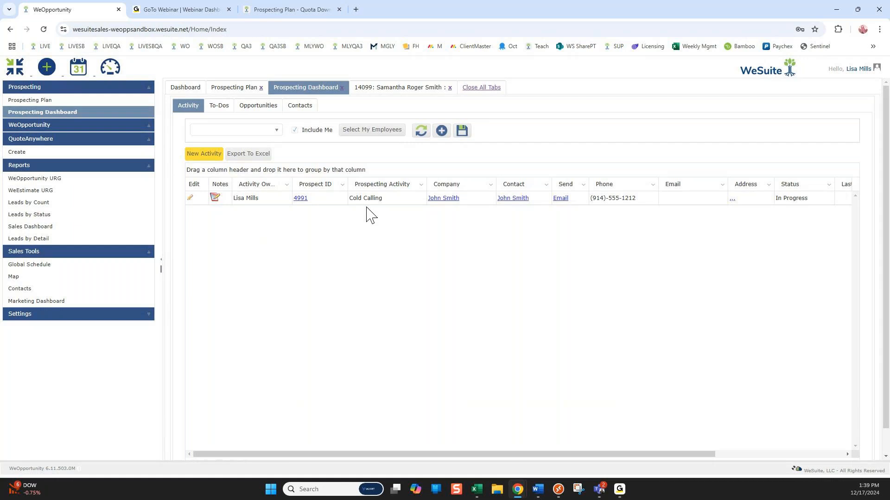
- Open the new opportunity's tab and examine the available Stage options
left_click(402, 88)
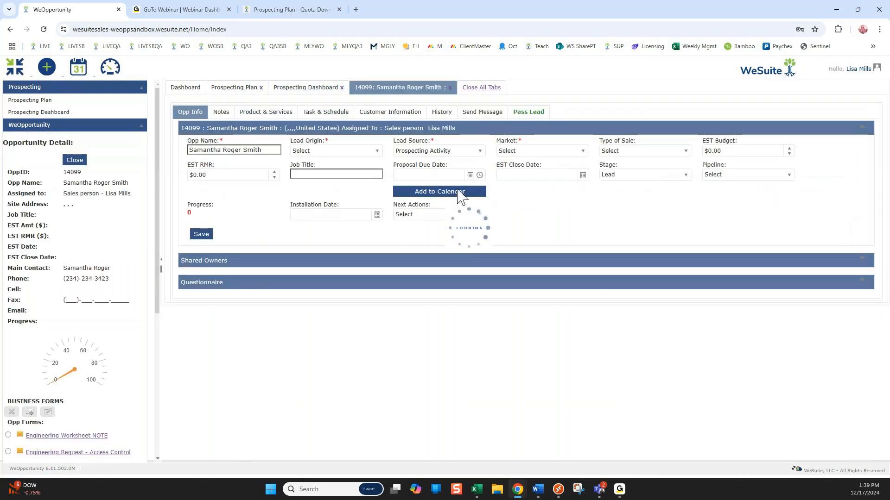
left_click(619, 174)
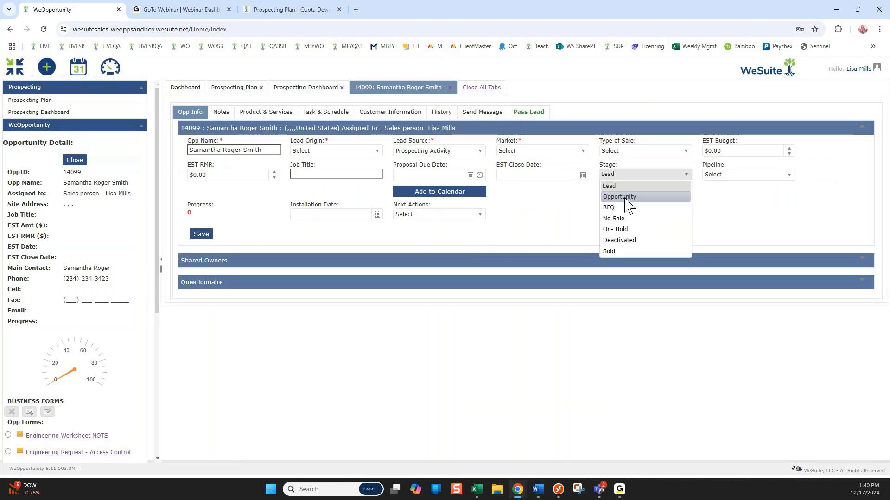
left_click(711, 205)
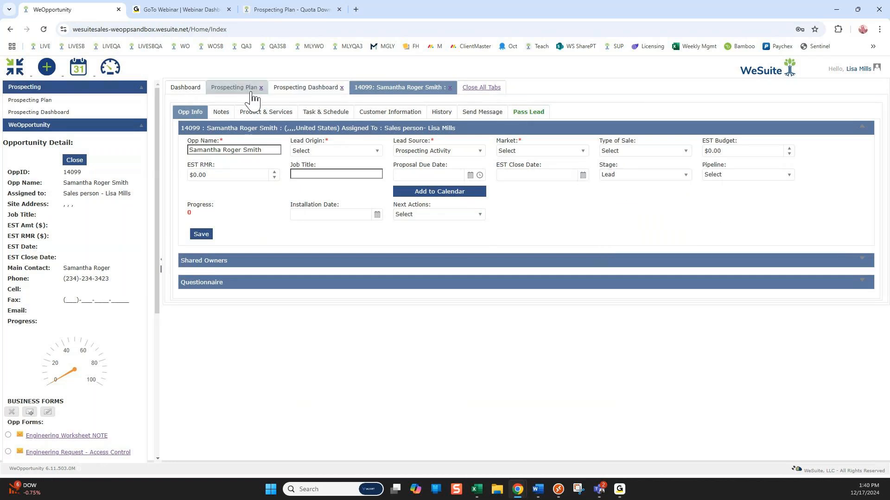
- Add a new prospecting activity named Strategic Partner ABC Contractor
left_click(322, 91)
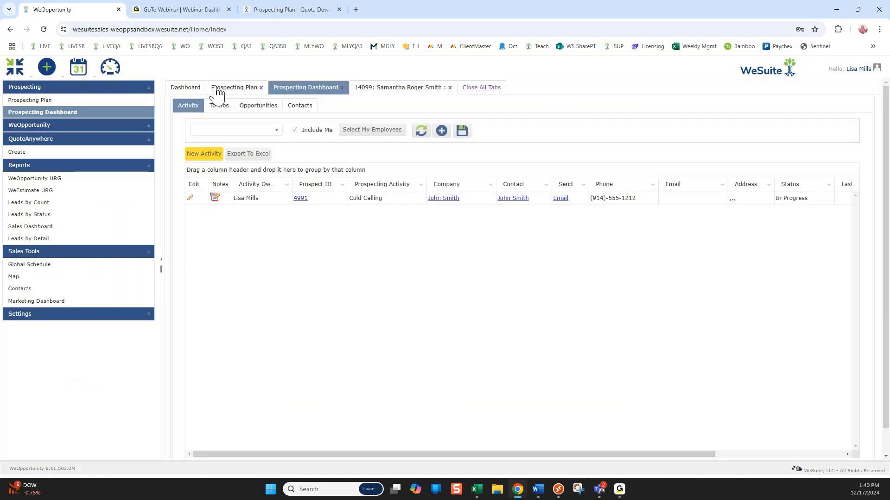
left_click(222, 91)
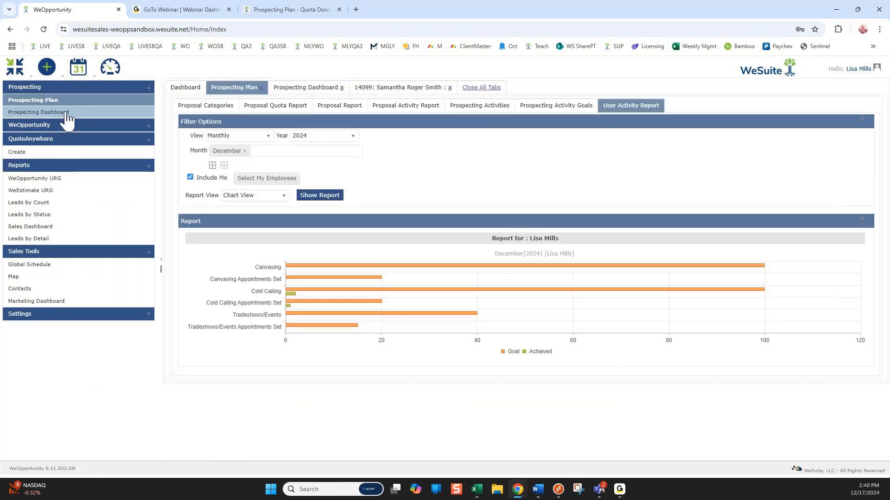
left_click(468, 114)
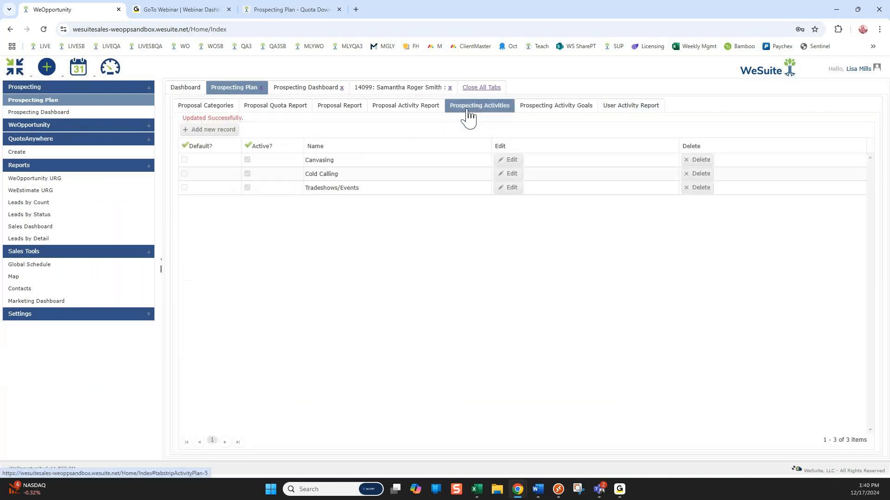
left_click(225, 131)
left_click(329, 160)
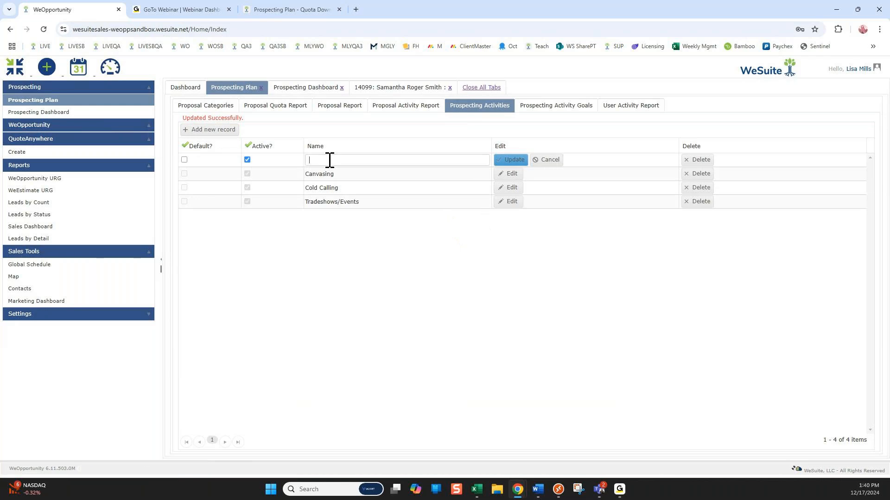
type("Stra")
type("tegic Partne")
type("r ABC COntr")
type("ontra")
type("ctor")
left_click(512, 160)
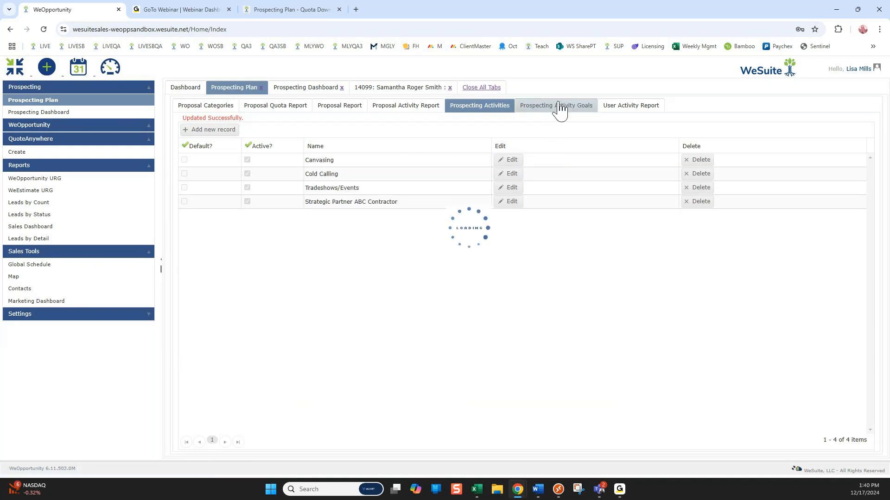
- View the prospecting activity goals list including the new activity's rows
left_click(559, 109)
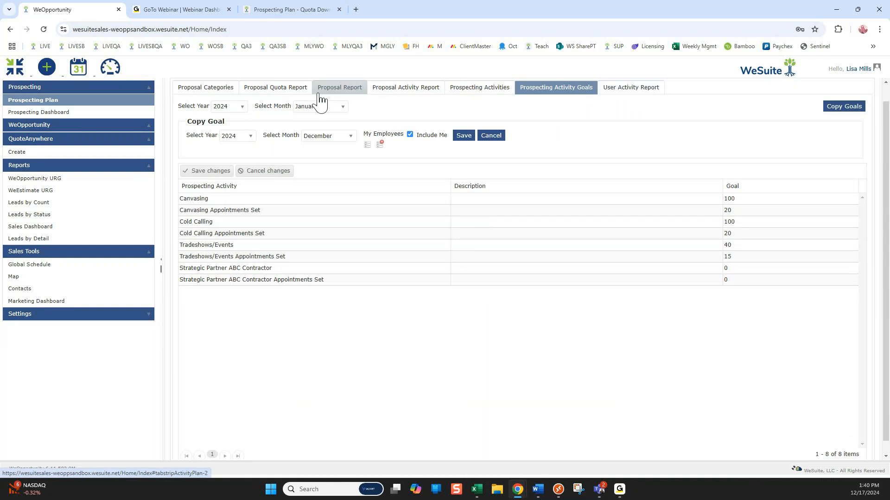
scroll(278, 90, "up", 1)
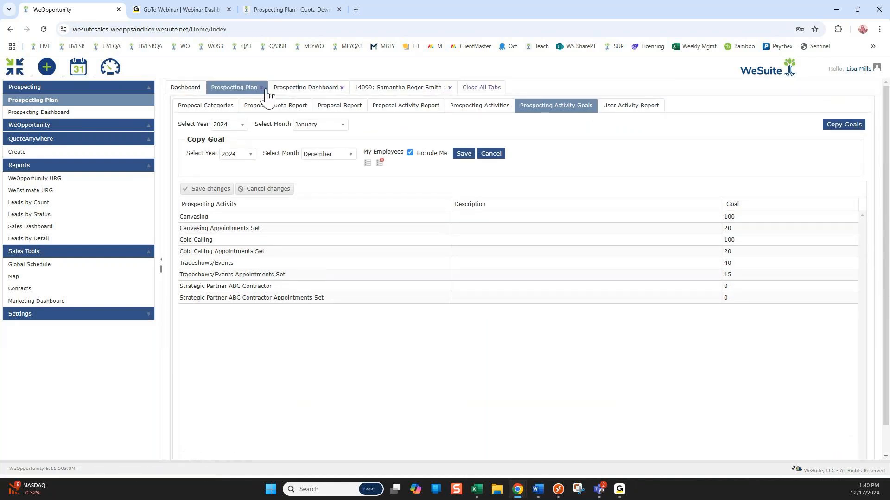
- Start a new prospecting activity for company ABC Towers and enter the contact's name
left_click(306, 88)
left_click(214, 154)
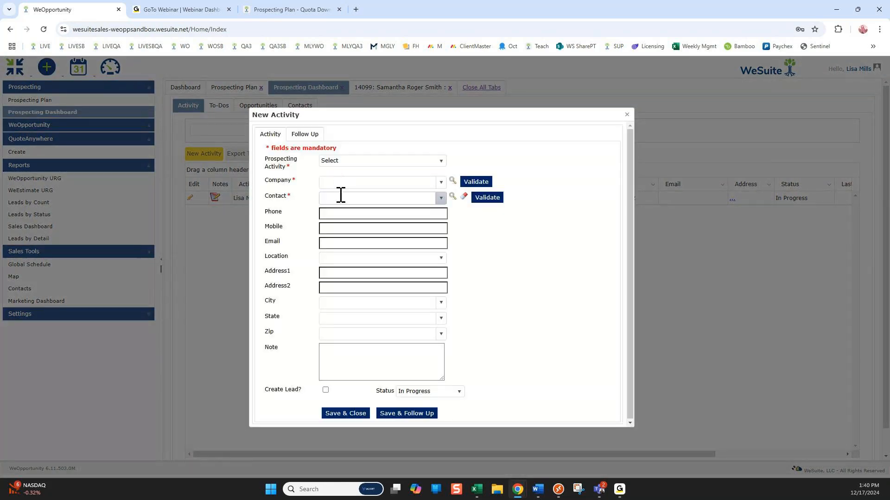
left_click(342, 183)
type("ABC To")
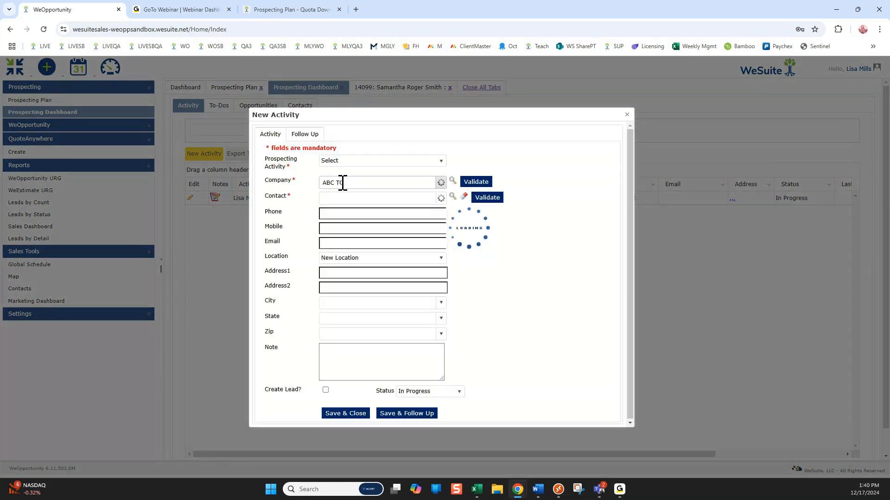
type("wers")
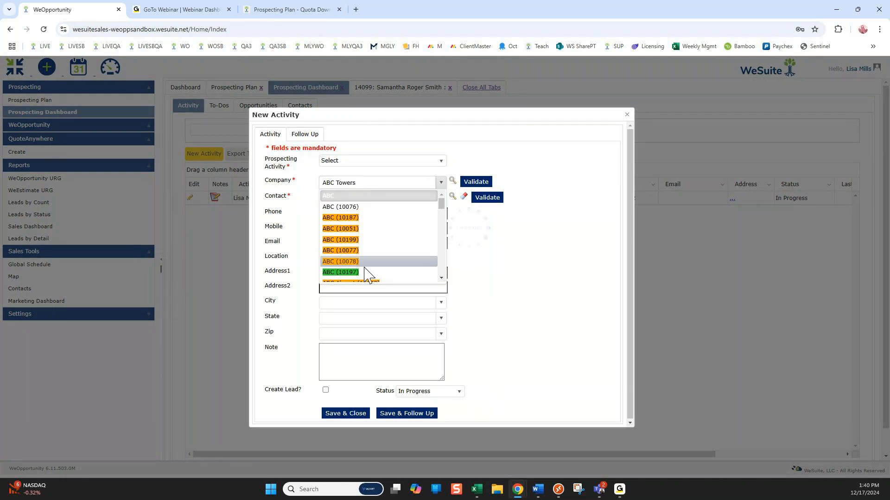
left_click(361, 263)
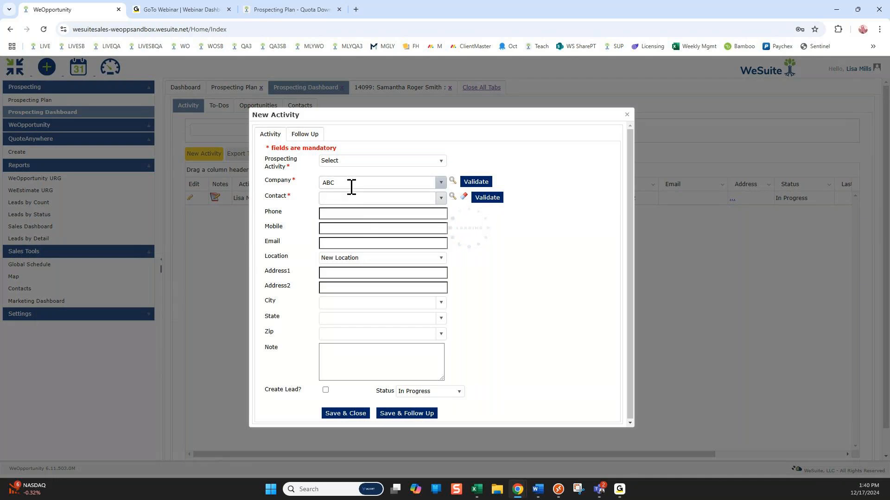
type("Towers")
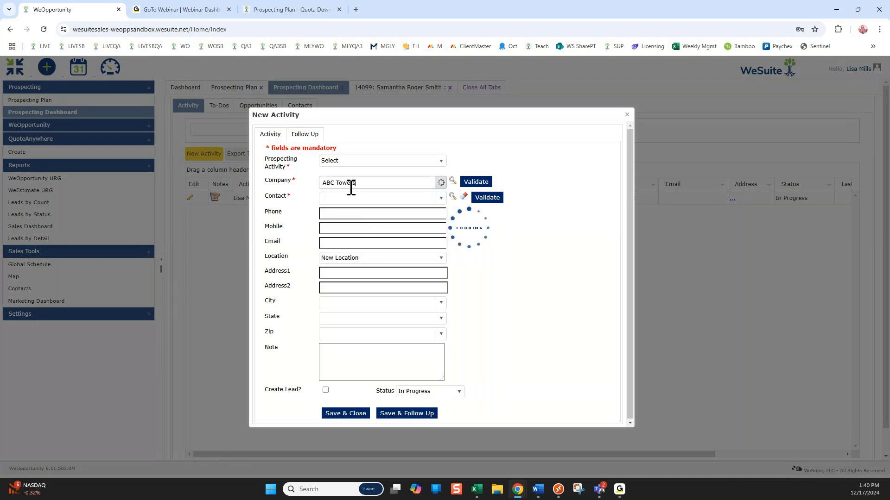
left_click(548, 233)
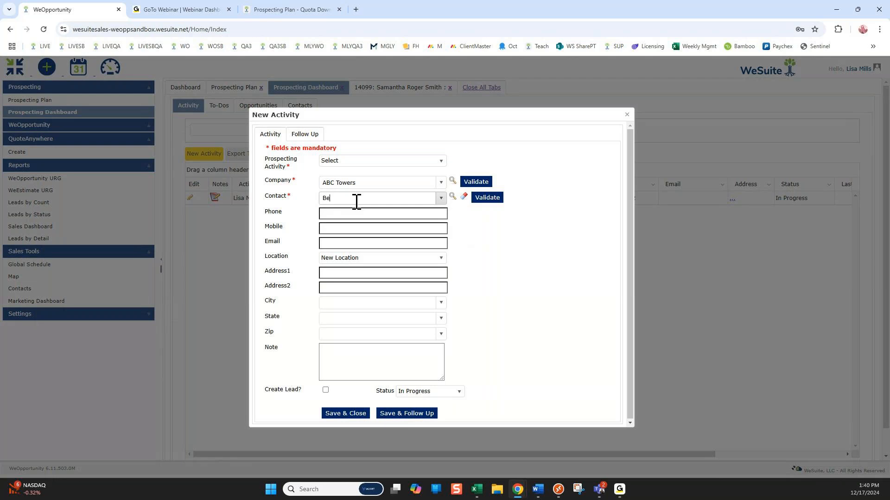
- Add the note "John sent me they info new building downtown." to the activity
left_click(339, 358)
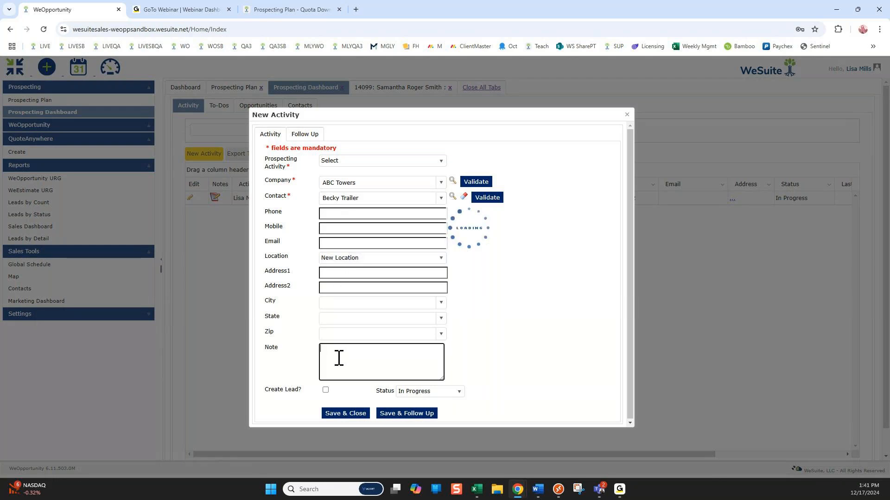
type("John sent me they info new buildei")
key("BackSpace")
key("BackSpace")
type("ing downtown.")
- Set the prospecting activity to Strategic Partner ABC Contractor and save the new activity
left_click(350, 413)
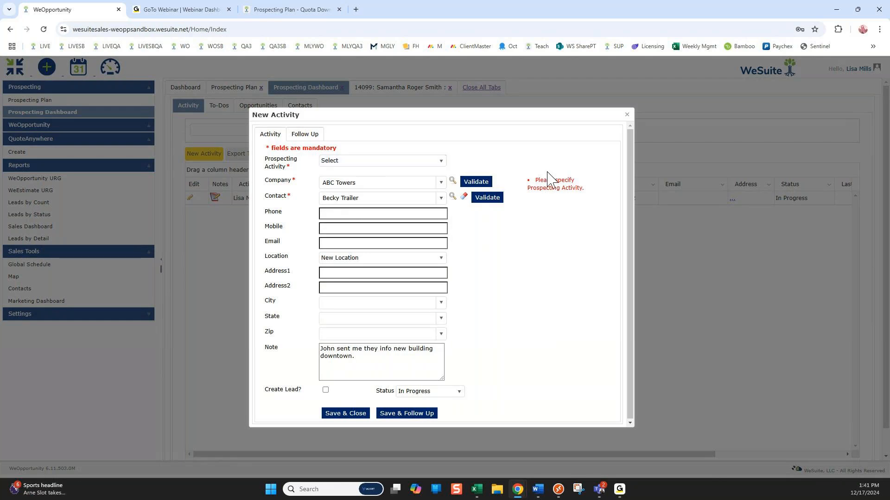
left_click(454, 178)
left_click(352, 413)
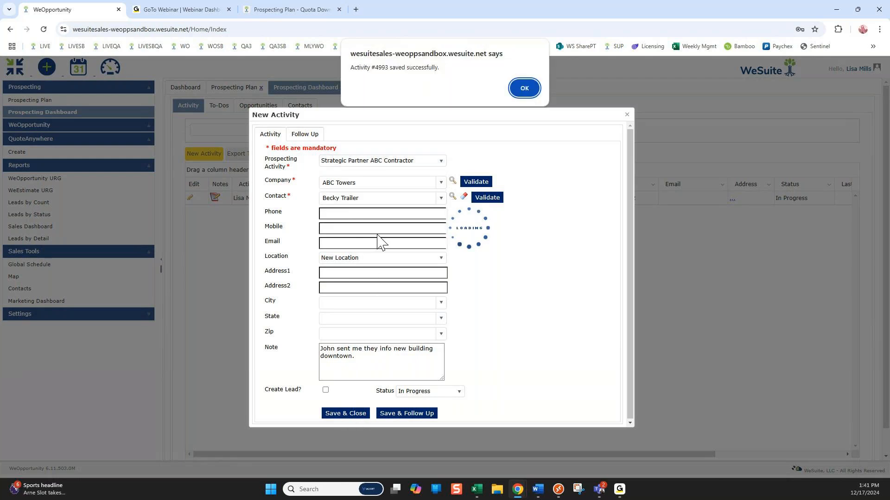
left_click(525, 89)
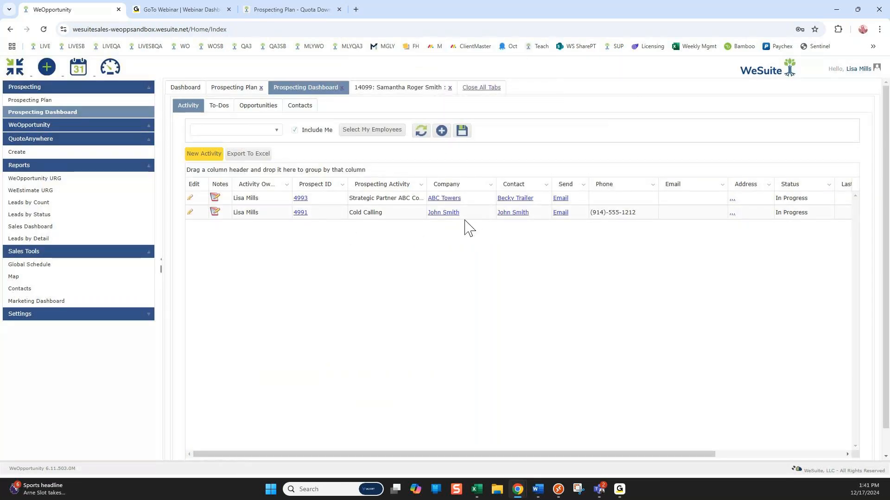
- Show the user activity report again to check progress on the Strategic Partner ABC Contractor activity
left_click(241, 92)
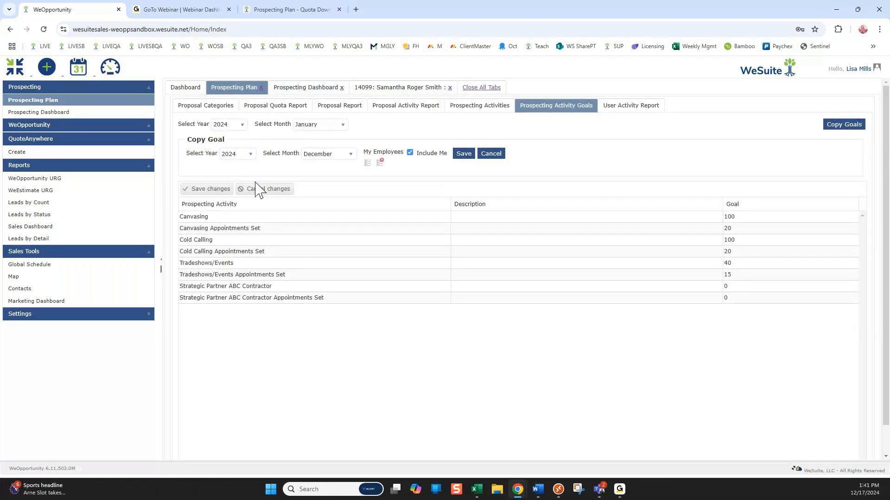
scroll(640, 118, "down", 1)
left_click(631, 88)
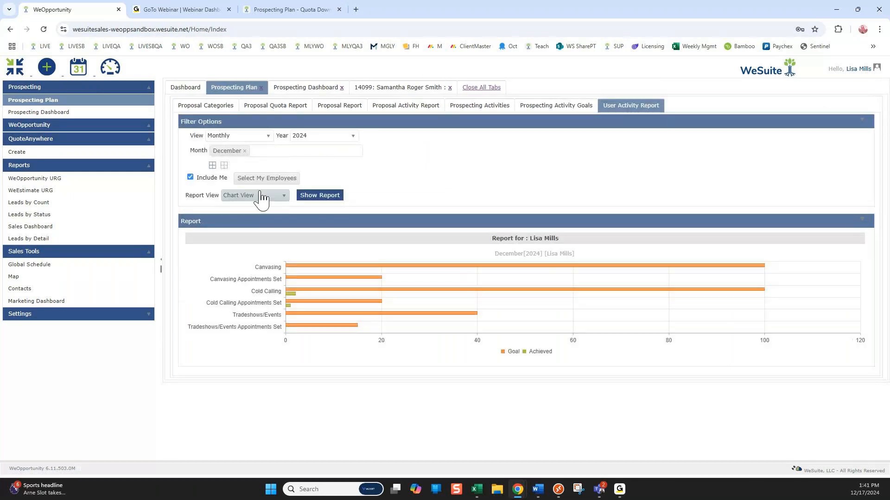
left_click(320, 195)
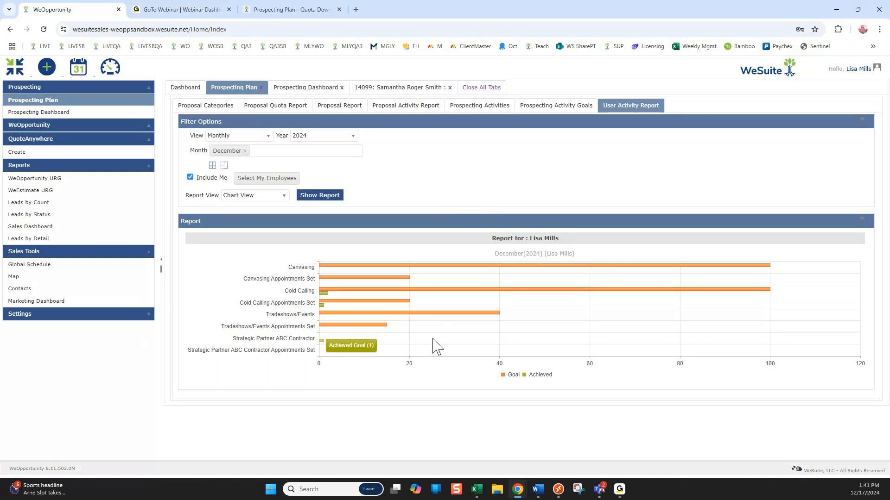
- Sign out of the current account and log in as another user
left_click(488, 110)
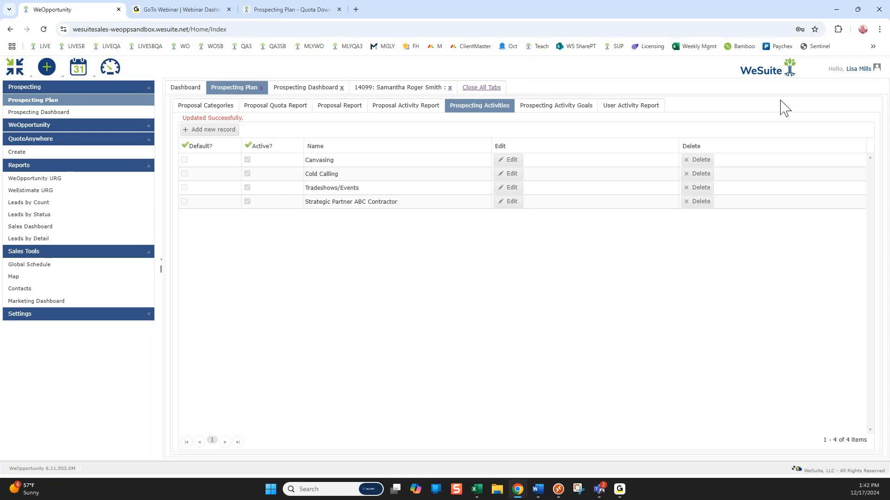
left_click(865, 70)
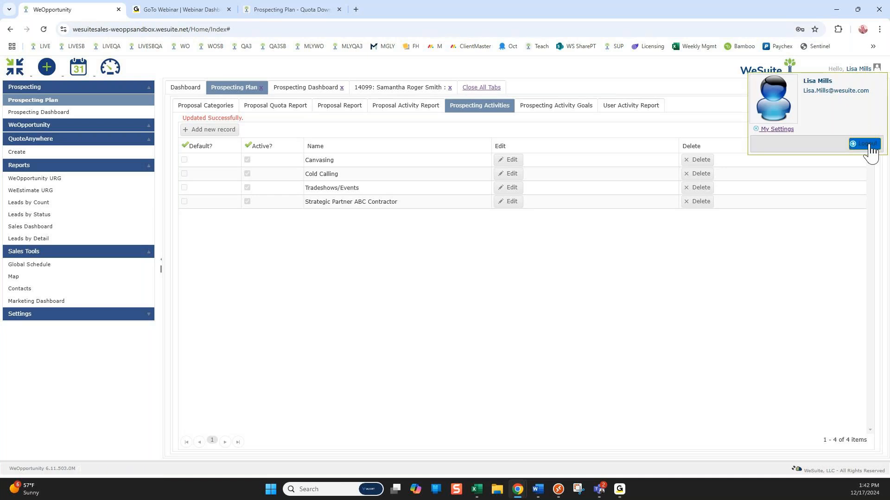
left_click(865, 145)
left_click(509, 183)
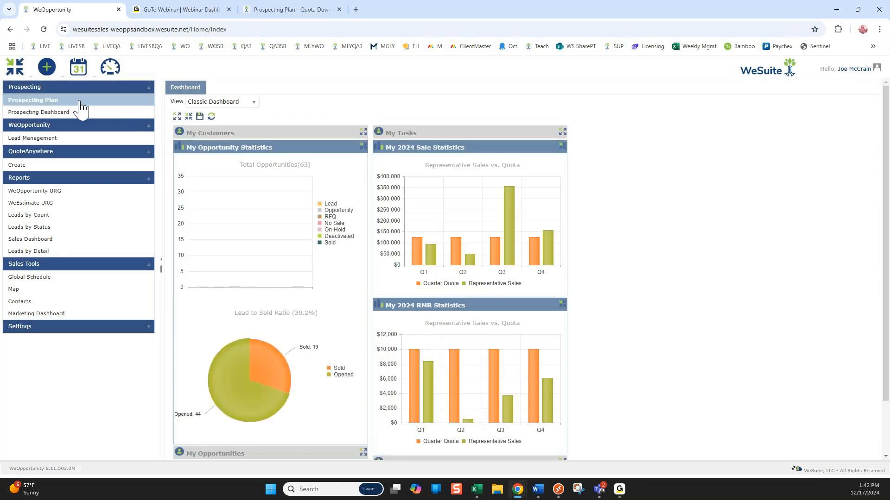
- Show the monthly user activity report for December 2024 with the White Plains employees included
left_click(80, 102)
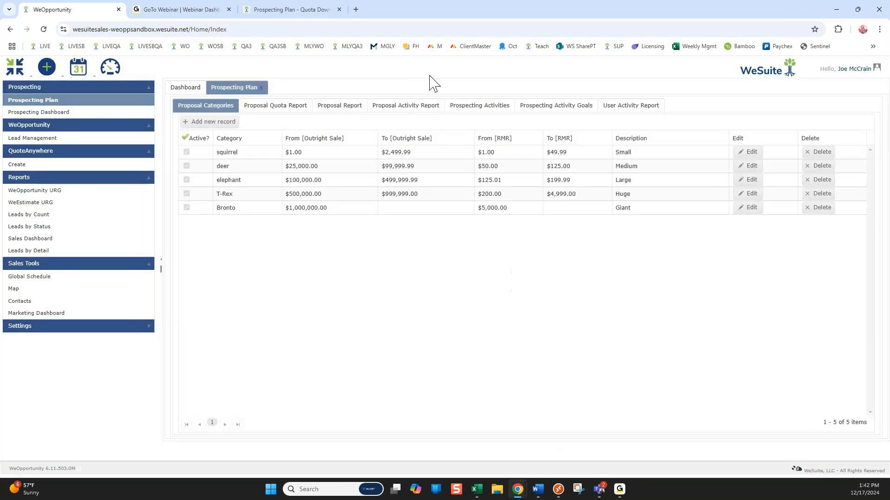
left_click(642, 111)
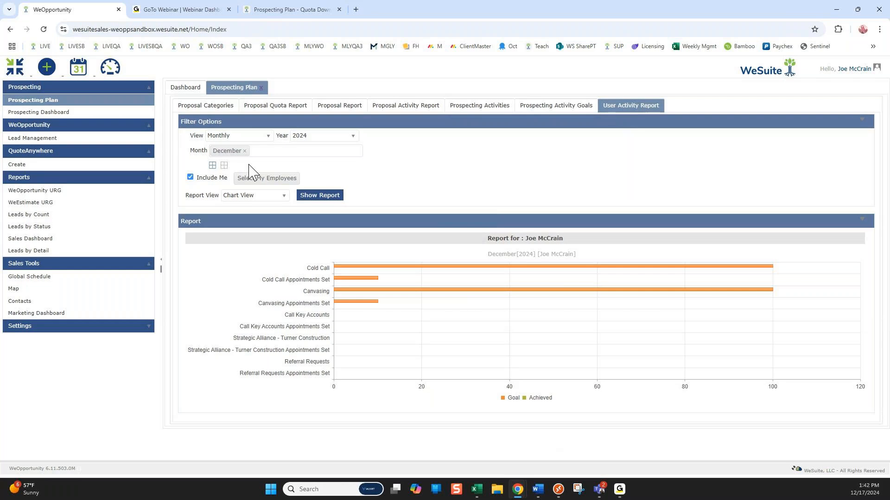
left_click(254, 180)
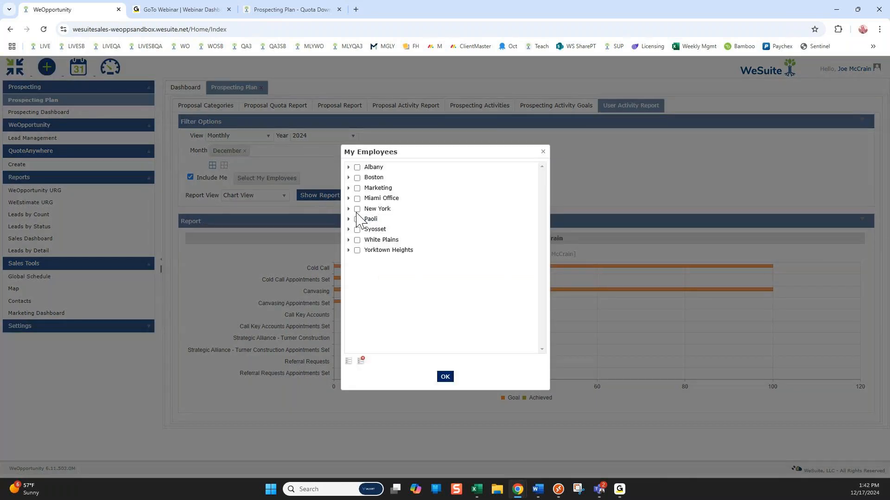
left_click(357, 240)
left_click(445, 377)
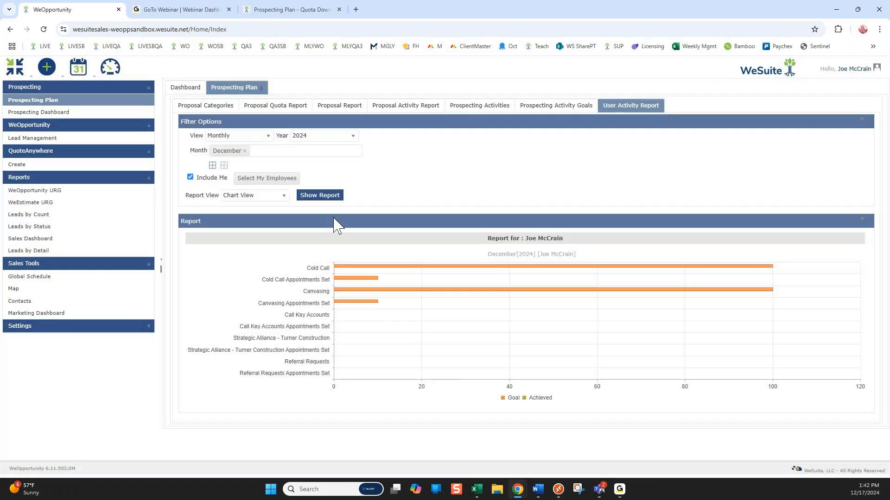
left_click(320, 195)
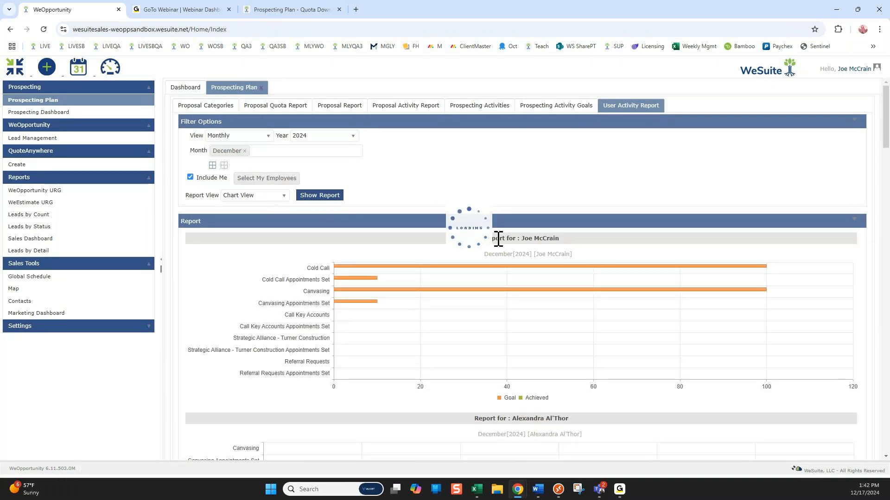
- Scroll through the activity charts for each employee in the report
scroll(381, 281, "down", 6)
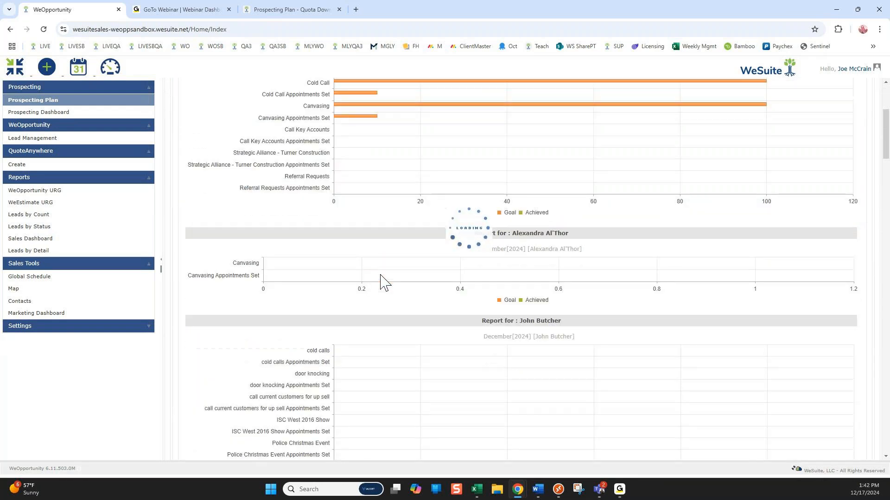
scroll(417, 266, "down", 5)
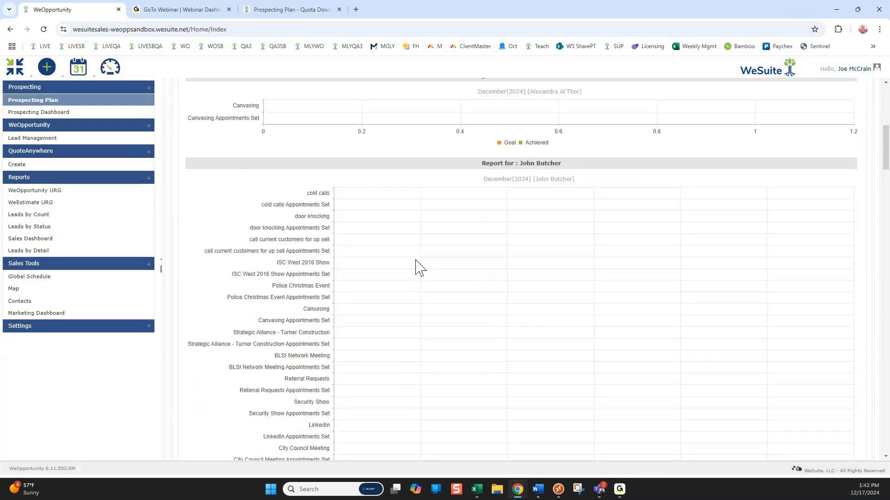
scroll(419, 267, "down", 9)
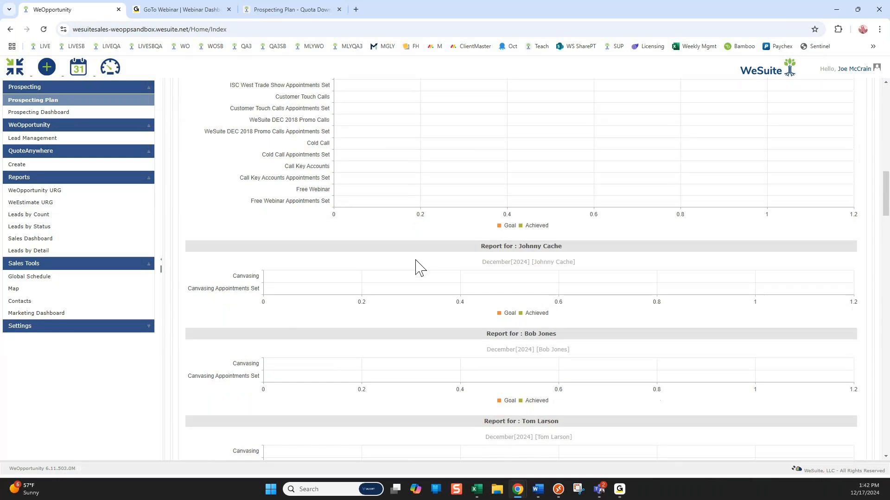
scroll(419, 267, "up", 10)
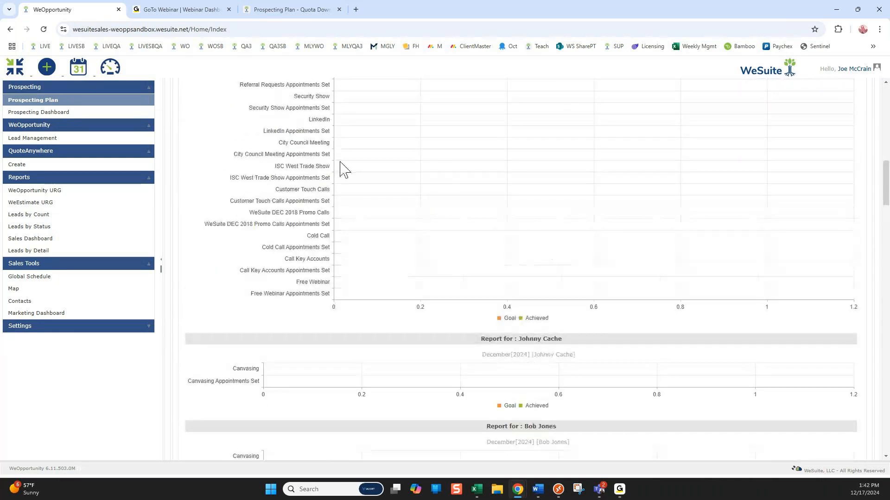
scroll(421, 154, "up", 4)
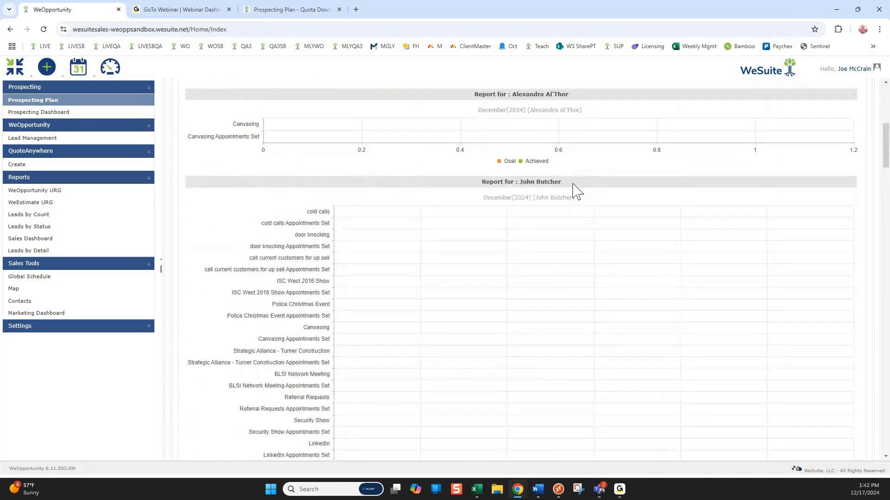
left_click_drag(576, 185, 444, 200)
scroll(370, 296, "down", 2)
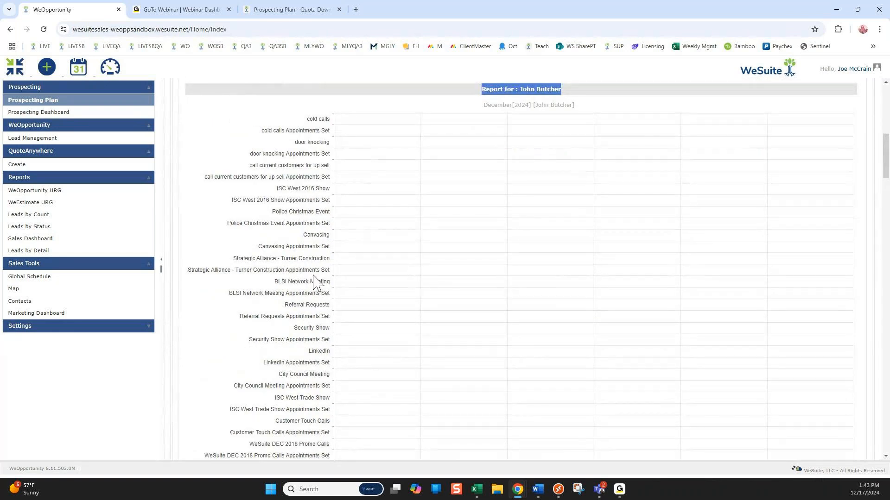
scroll(353, 185, "up", 7)
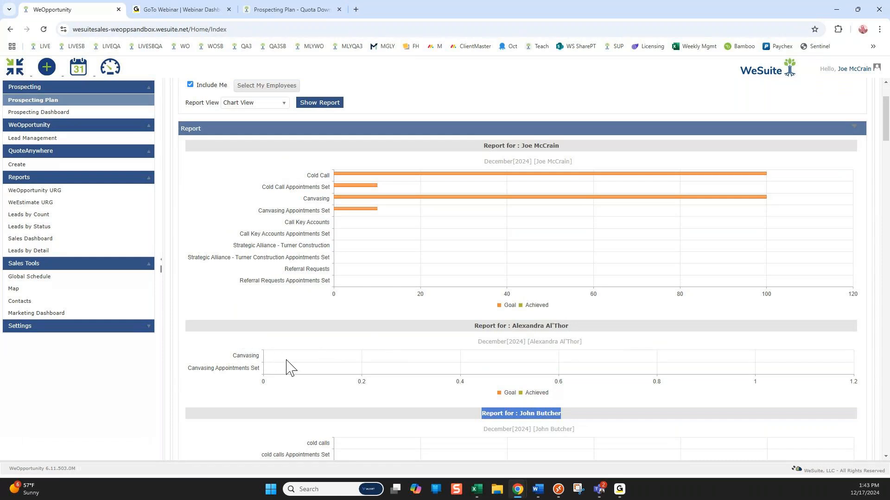
scroll(449, 246, "down", 11)
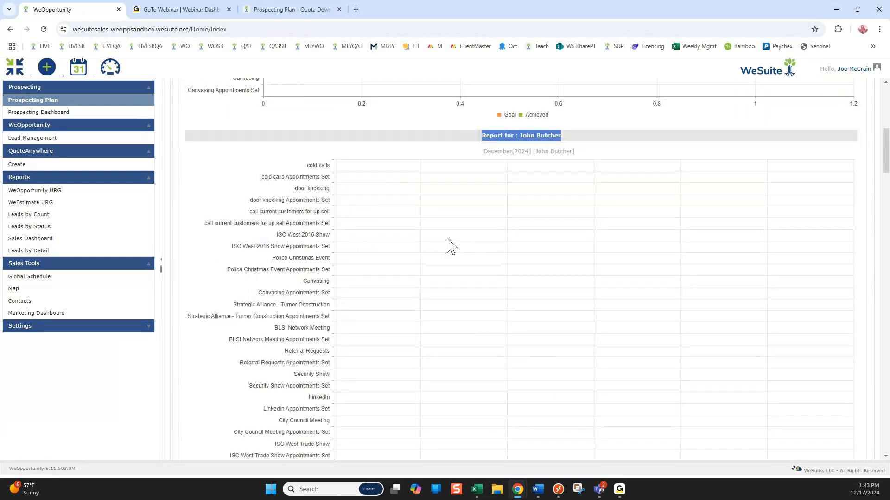
scroll(447, 246, "up", 12)
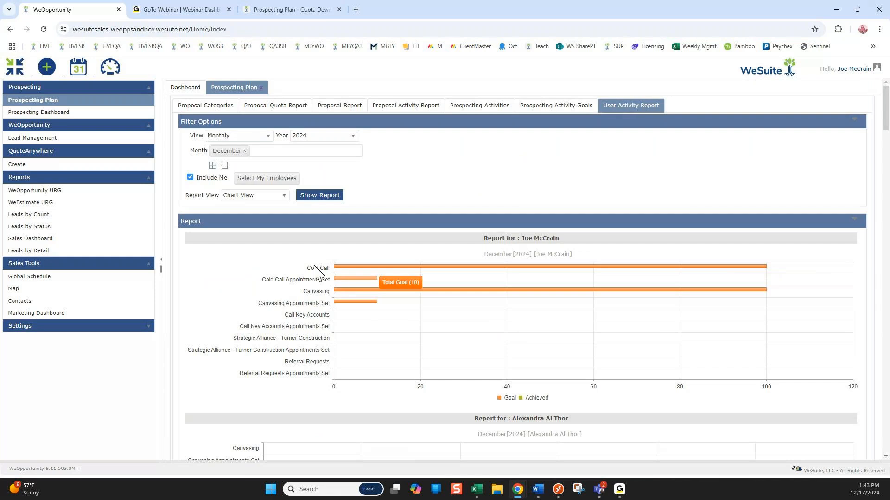
- Switch the user activity report to a yearly view for 2024 and examine the goal versus achieved bars
left_click(250, 136)
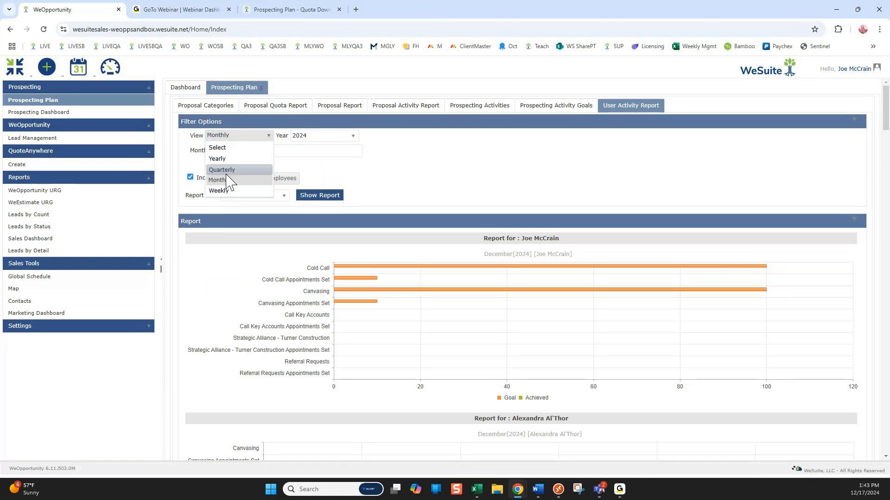
left_click(230, 160)
left_click(318, 170)
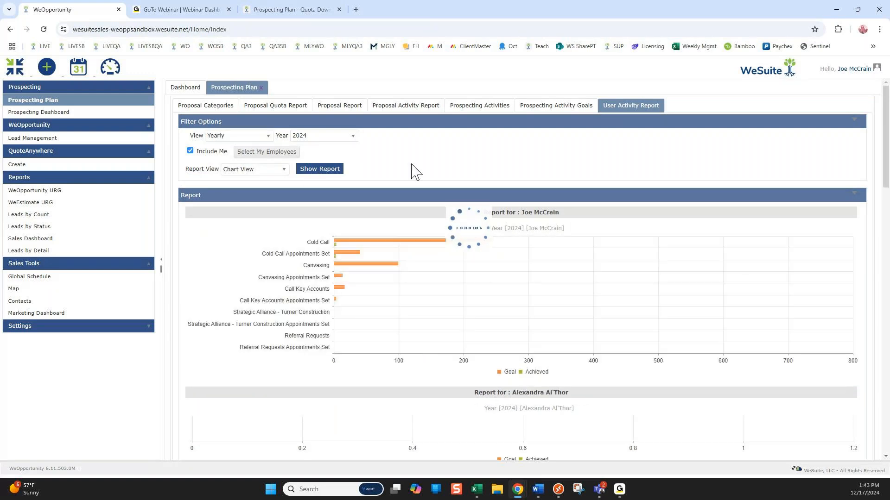
mouse_move(416, 246)
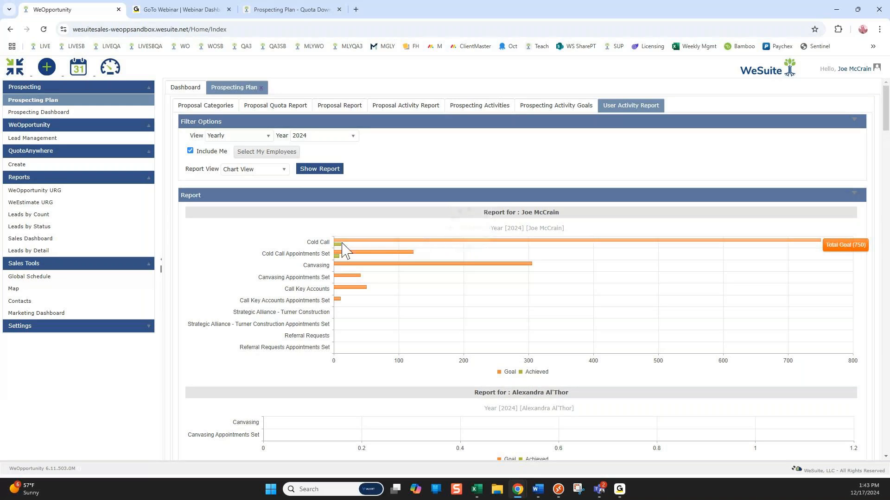
mouse_move(338, 247)
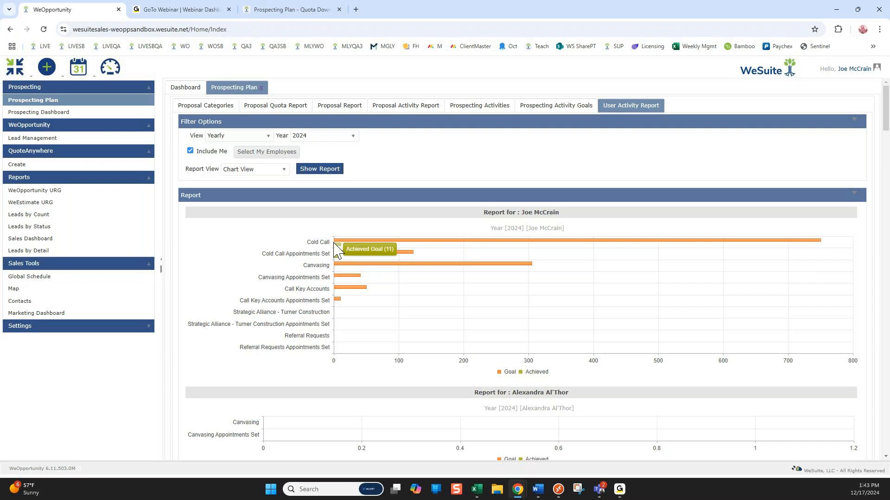
mouse_move(814, 248)
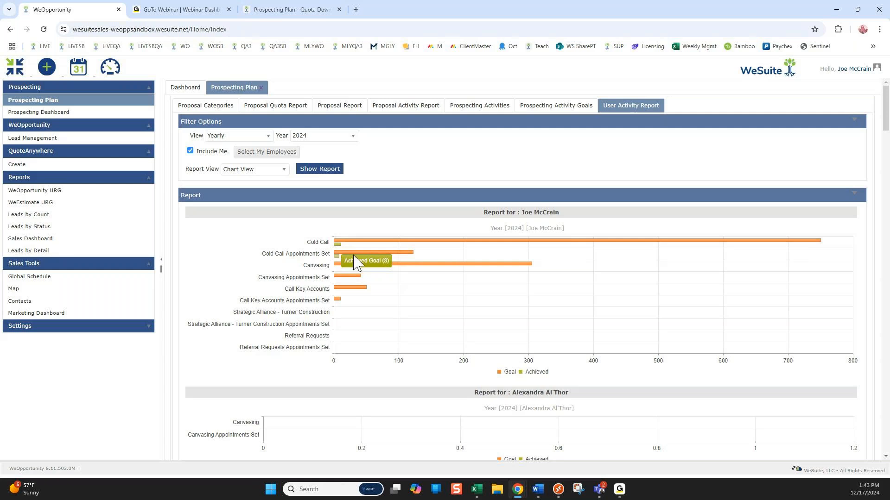
mouse_move(394, 260)
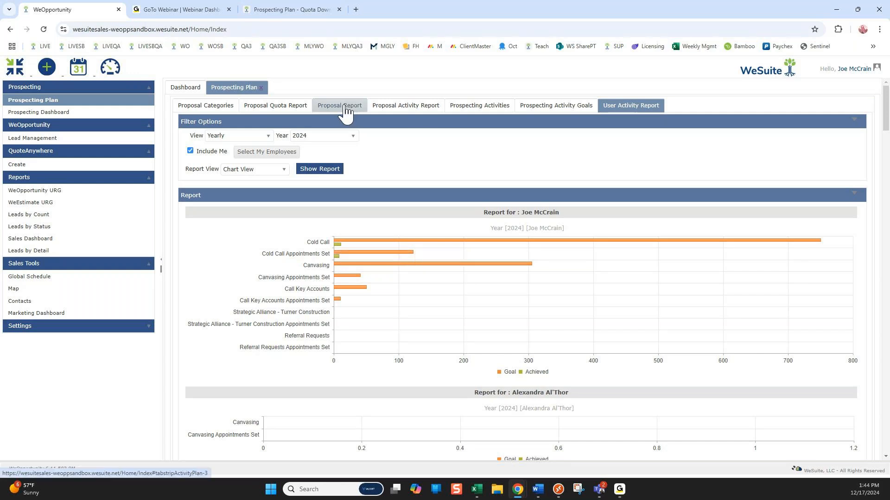
- Open the Proposal Activity Report and show it for the year 2024
left_click(392, 108)
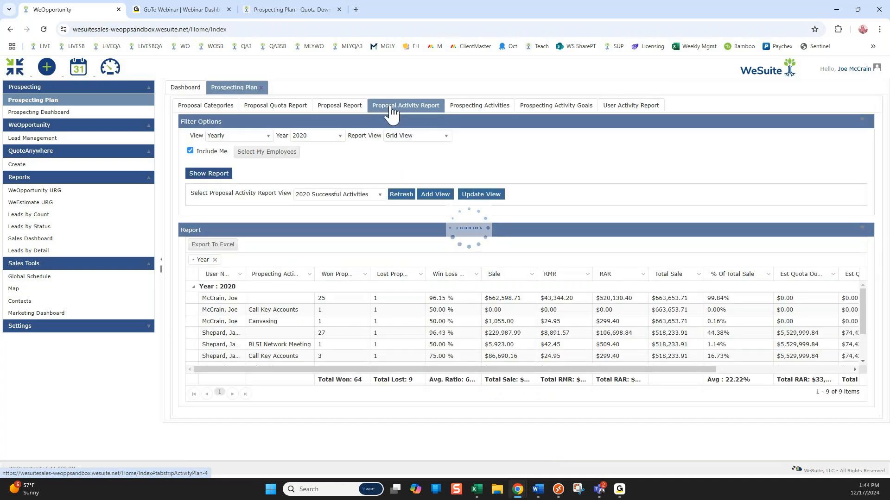
left_click(333, 138)
scroll(314, 217, "down", 2)
left_click(314, 228)
left_click(216, 175)
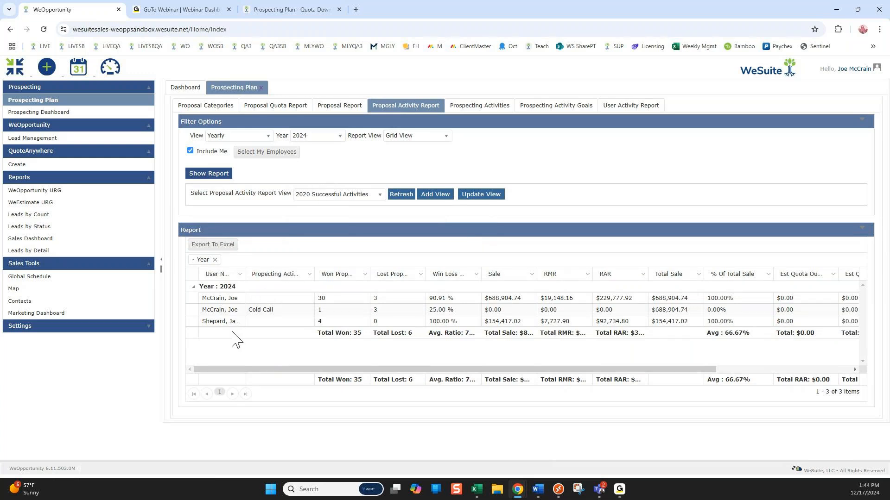
- Change the proposal activity report year to 2020 and show the report again
left_click_drag(361, 335, 315, 340)
left_click(269, 304)
left_click(324, 136)
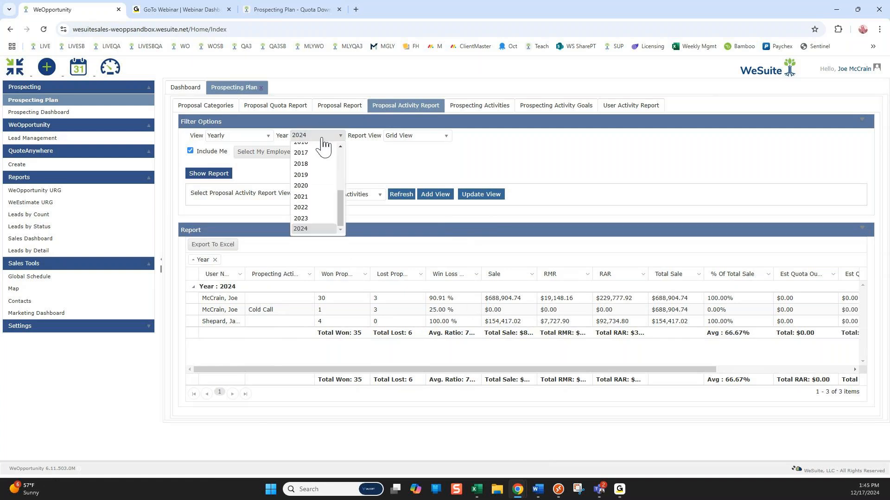
left_click(312, 193)
left_click(227, 179)
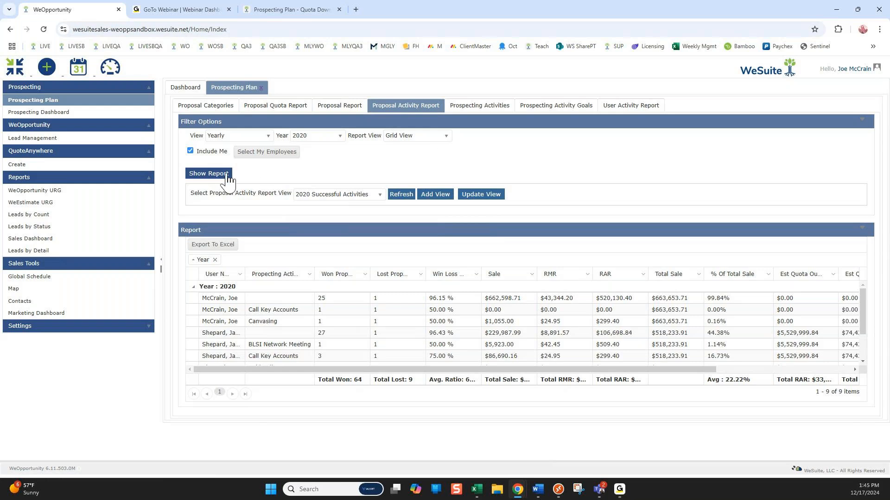
- Adjust the White Plains employee selection and rerun the 2020 proposal activity report
left_click(261, 158)
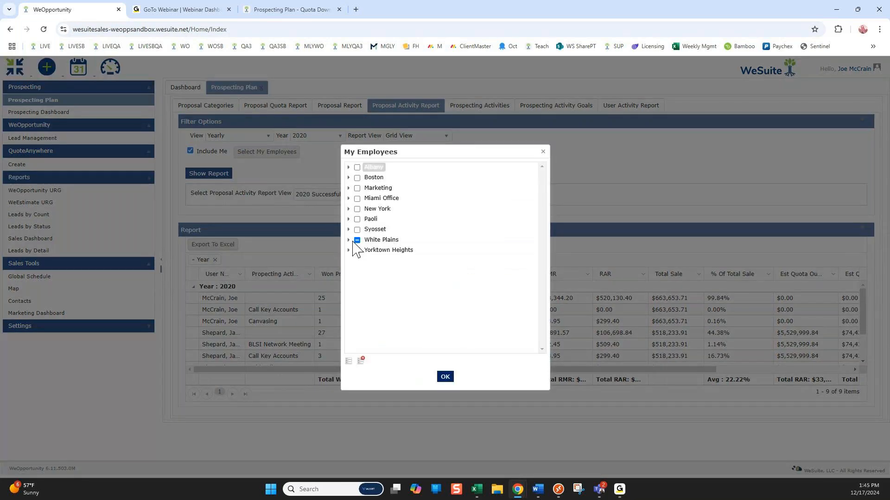
left_click(357, 240)
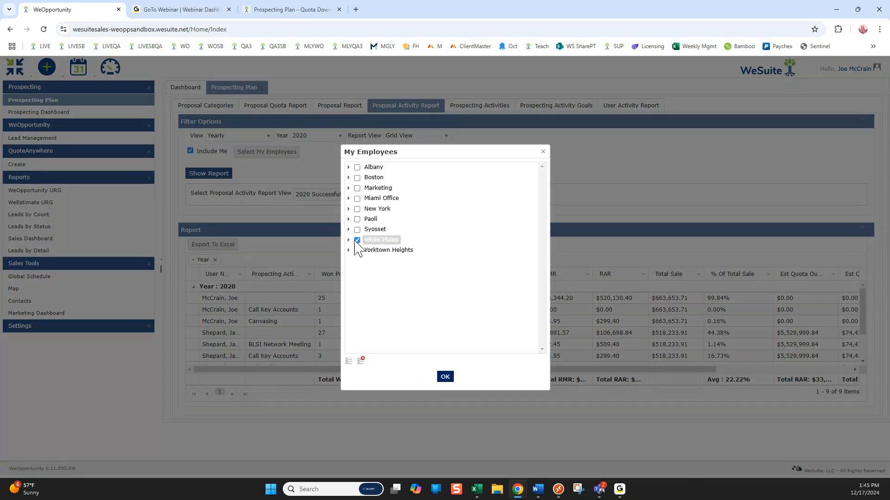
left_click(446, 377)
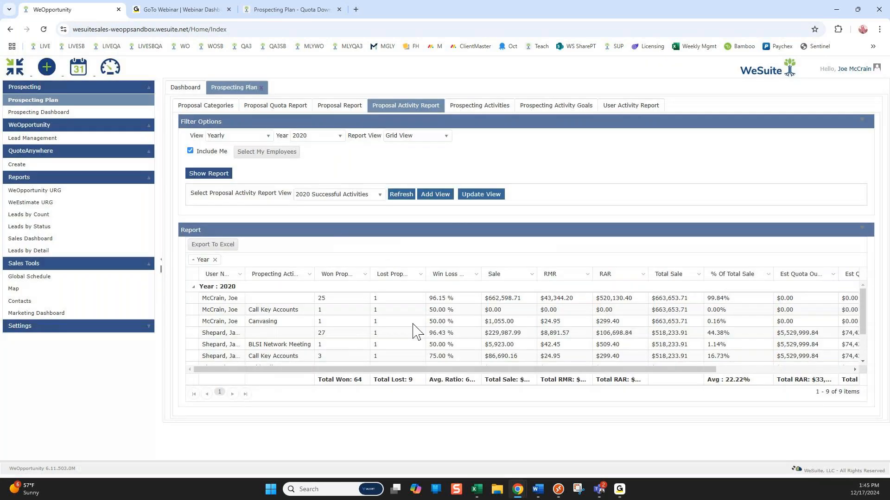
left_click(209, 174)
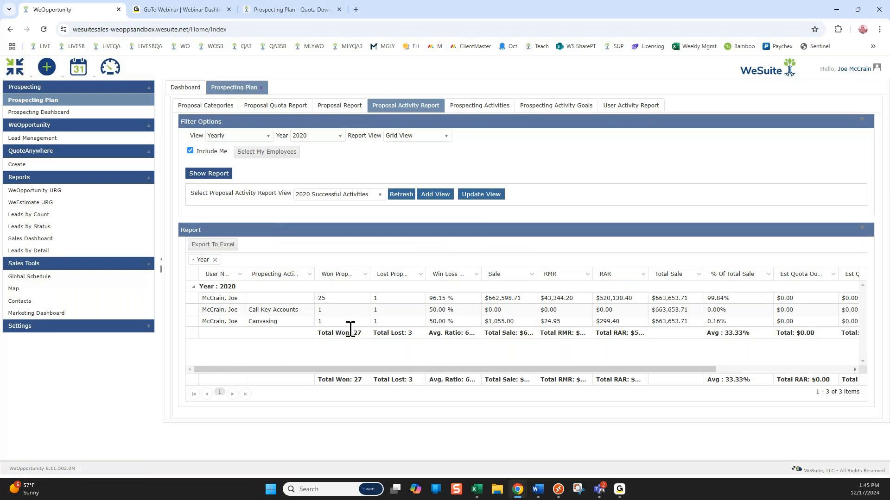
- Open the Prospecting Activities list to review the configured activities
left_click_drag(333, 295, 252, 296)
left_click(430, 79)
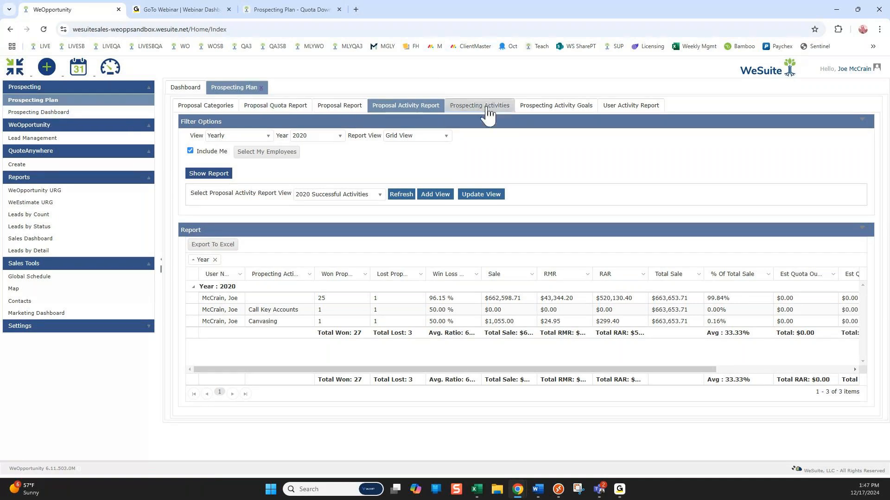
left_click(463, 114)
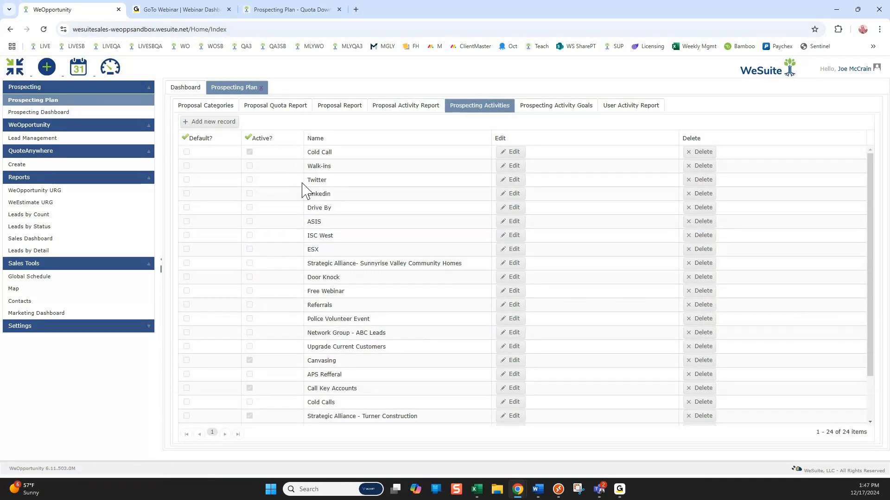
- From the prospecting dashboard, add the note "LVM" to the Bravo Towers strategic alliance activity and close it
left_click(84, 114)
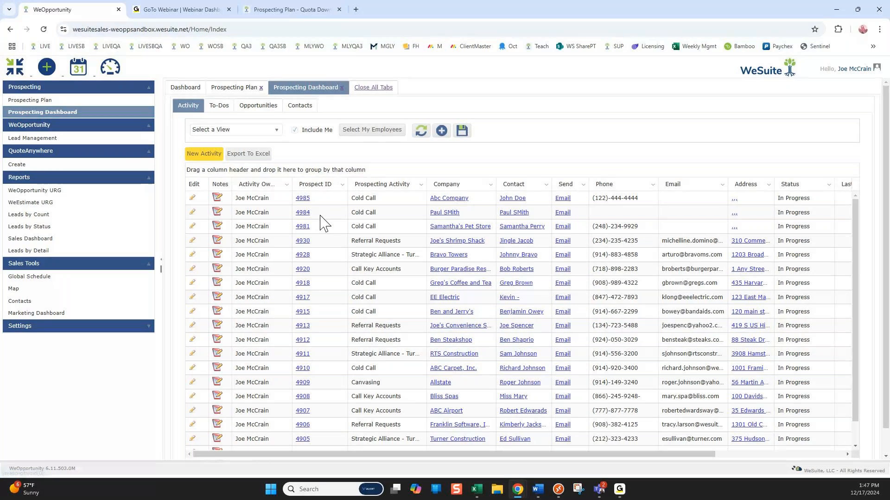
left_click(192, 255)
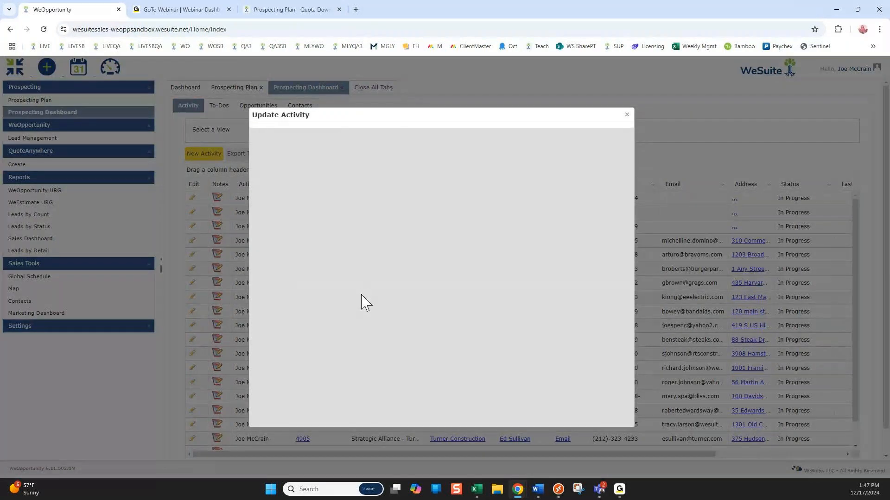
left_click(396, 134)
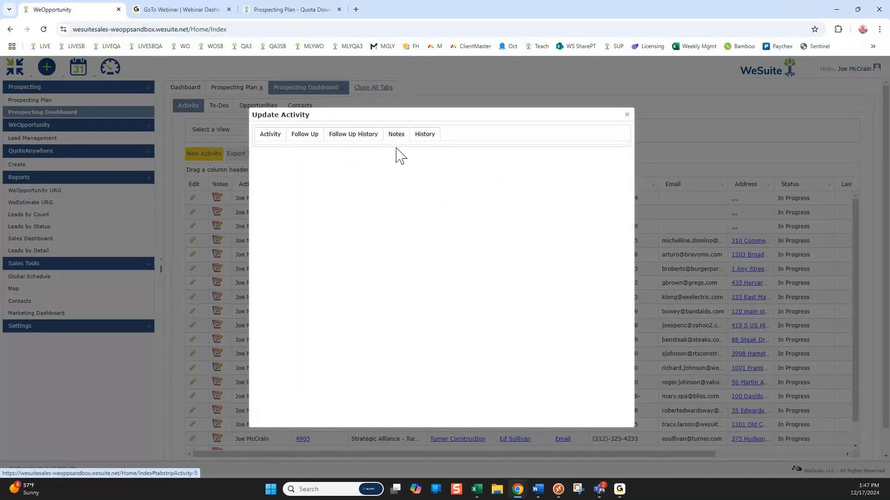
left_click(364, 171)
type("LVM")
left_click(274, 200)
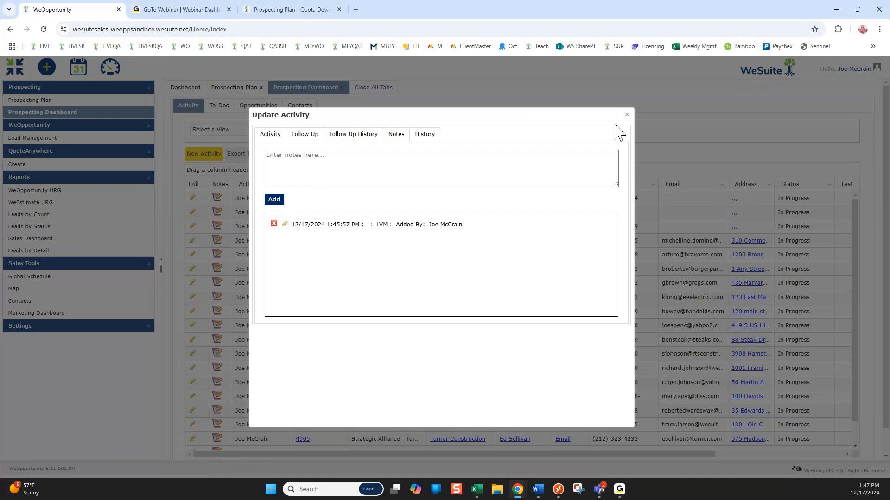
left_click(626, 116)
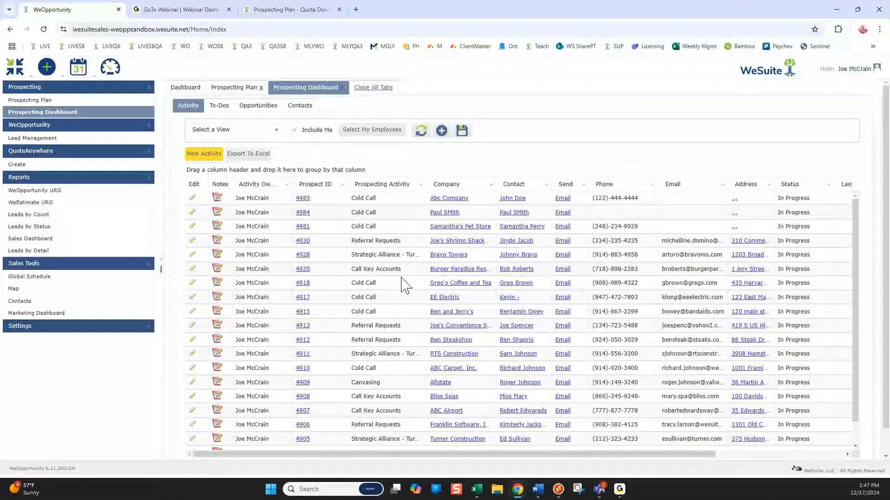
- Mark the RTS Construction strategic alliance activity as Lead Created and acknowledge the saved-lead alert
left_click(192, 368)
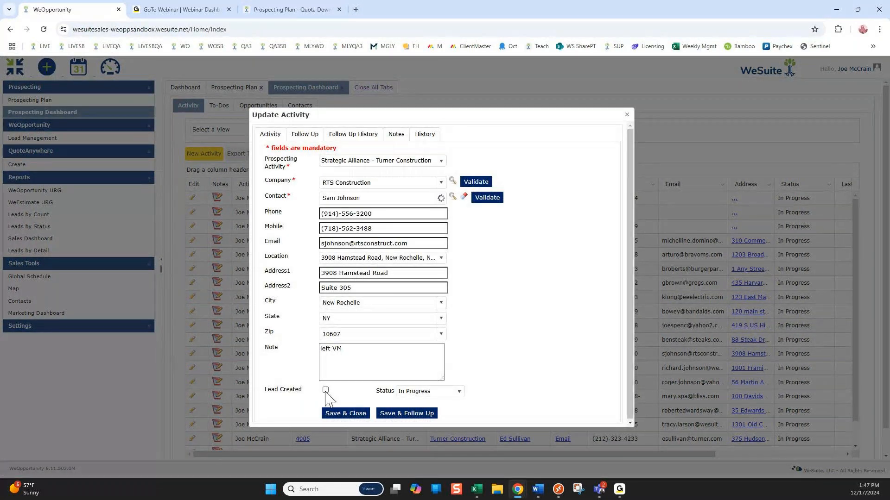
left_click(325, 390)
scroll(359, 394, "down", 1)
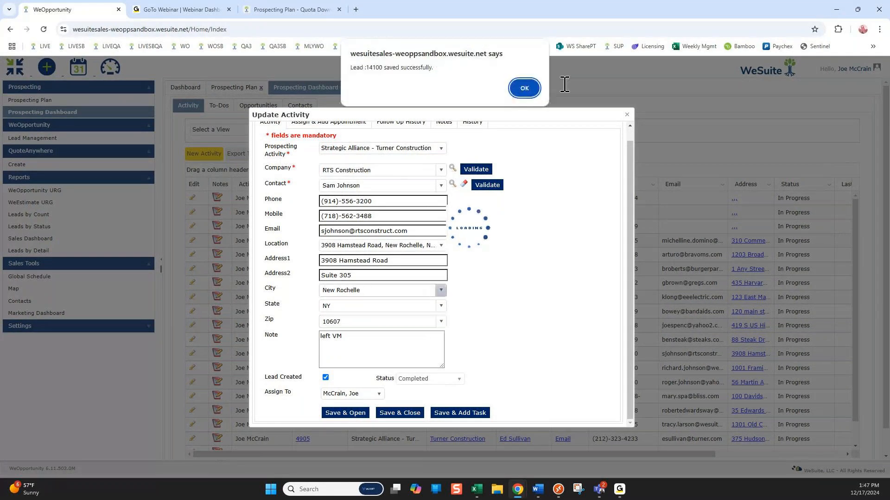
left_click_drag(364, 67, 399, 69)
left_click(524, 88)
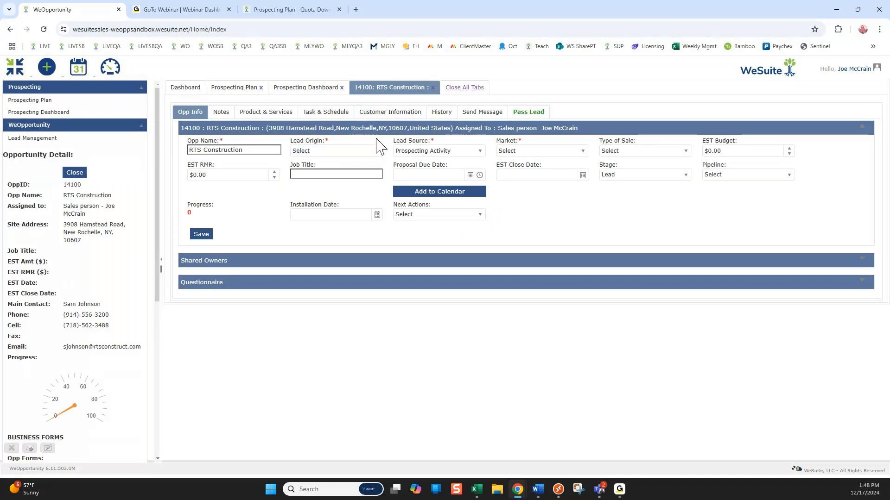
- Review the Prospecting Activity Goals, User Activity Report and Proposal Quota Report tabs of the Prospecting Plan
left_click(237, 88)
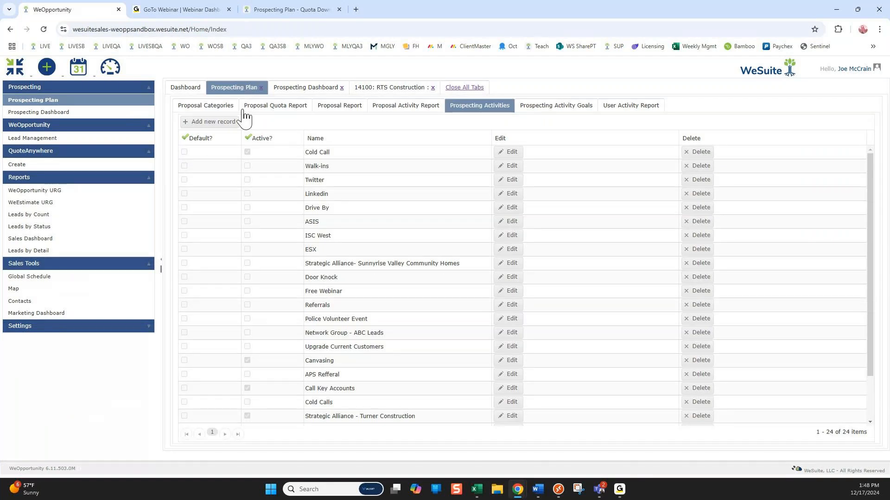
left_click(545, 109)
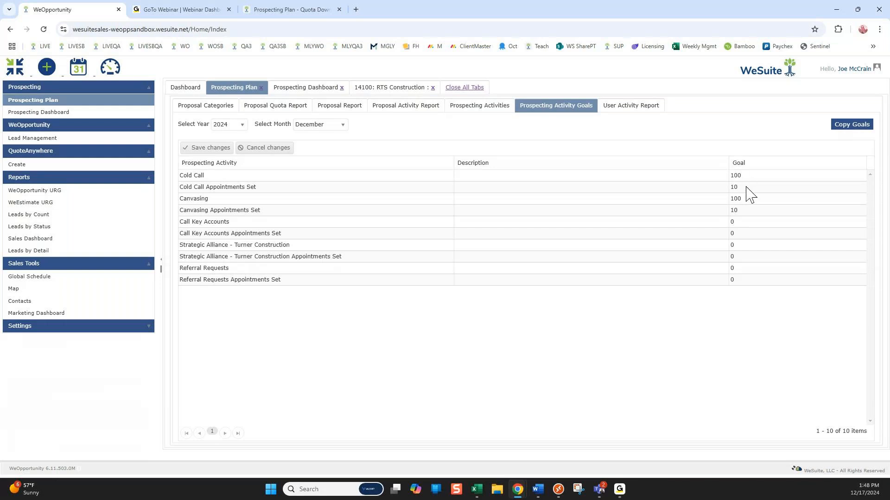
left_click(648, 111)
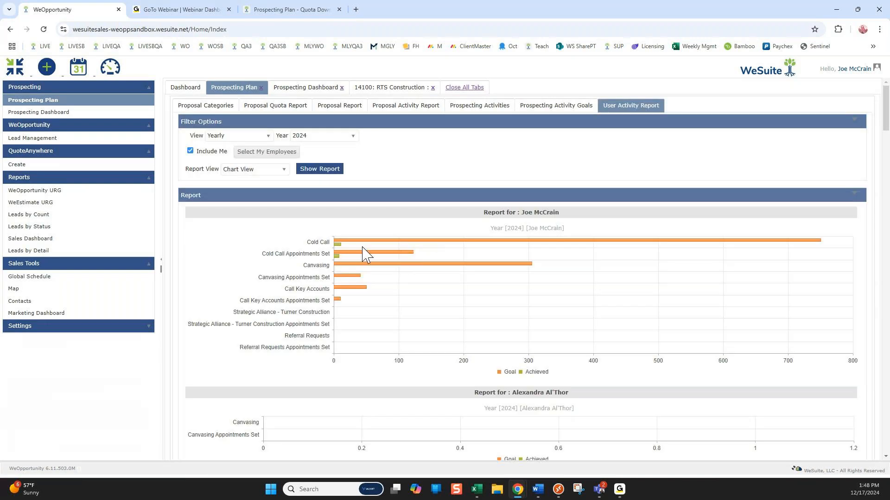
mouse_move(366, 296)
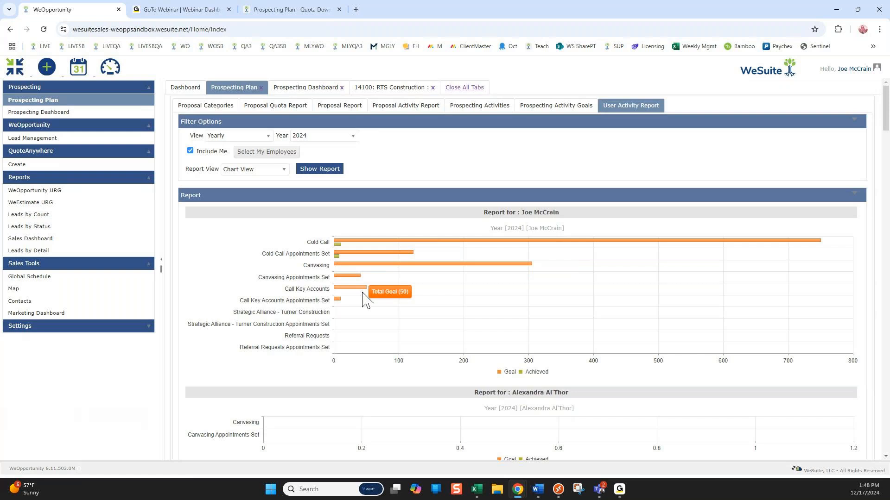
left_click(275, 109)
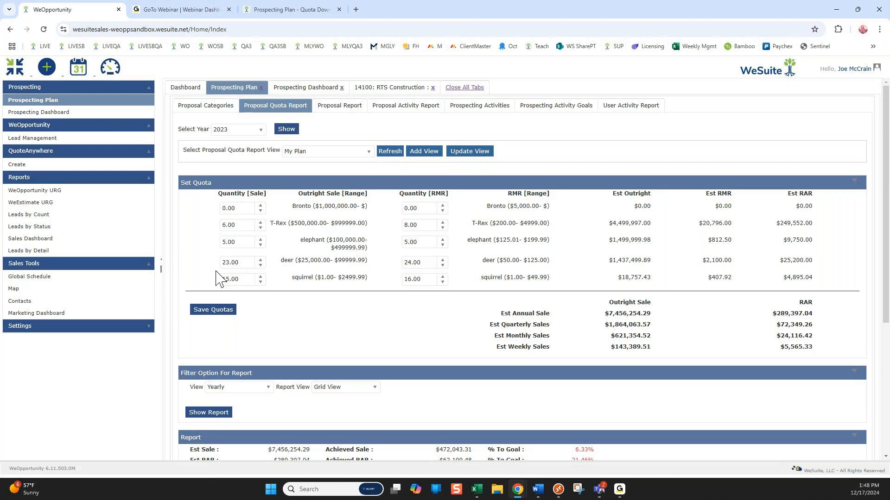
scroll(438, 311, "down", 3)
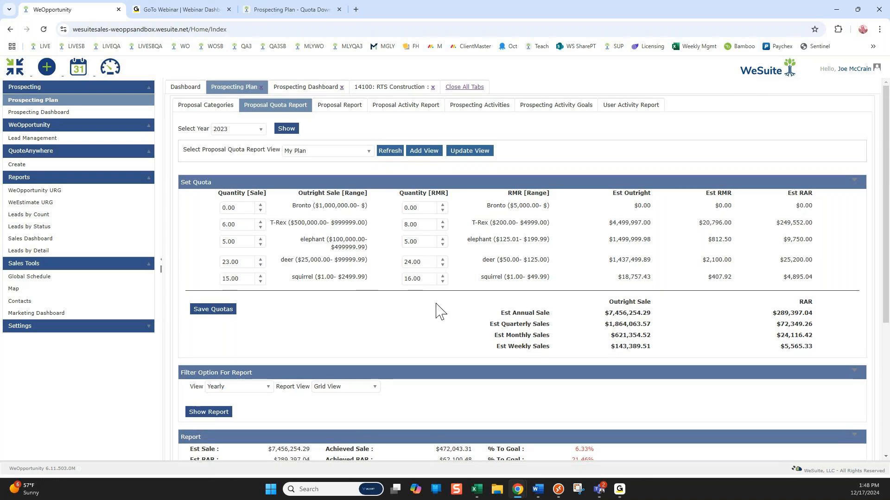
scroll(438, 310, "down", 1)
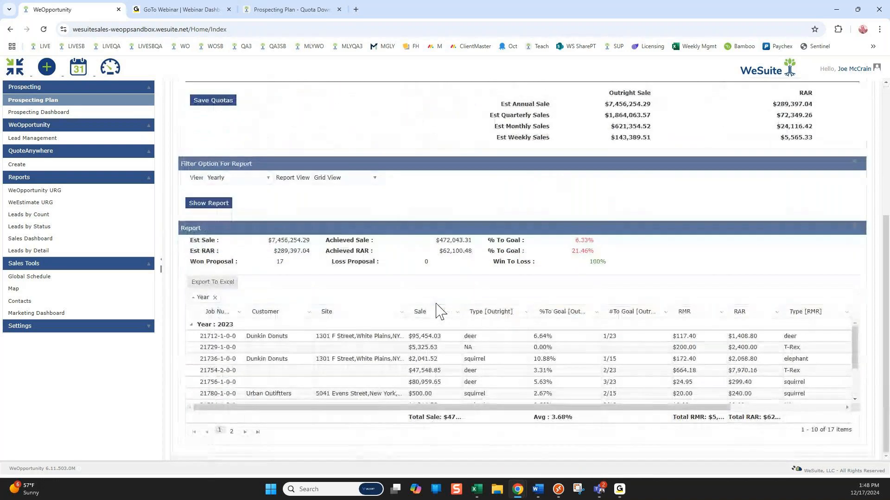
scroll(437, 311, "up", 5)
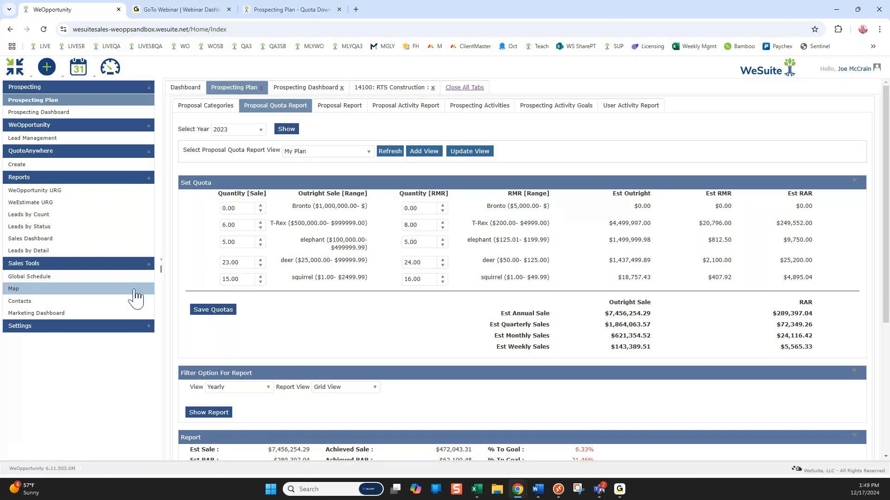
- Open the Group Rights settings and review which groups have Prospecting Dashboard Access
left_click(138, 329)
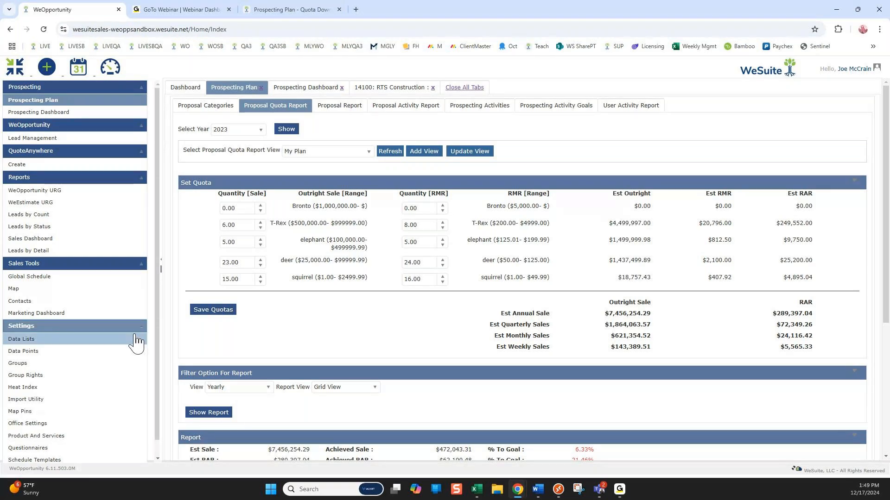
scroll(125, 352, "down", 1)
left_click(28, 360)
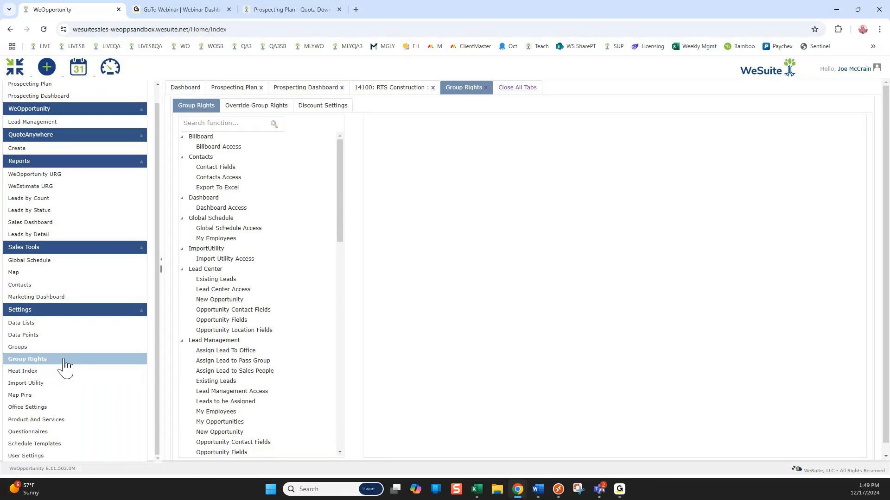
left_click(18, 348)
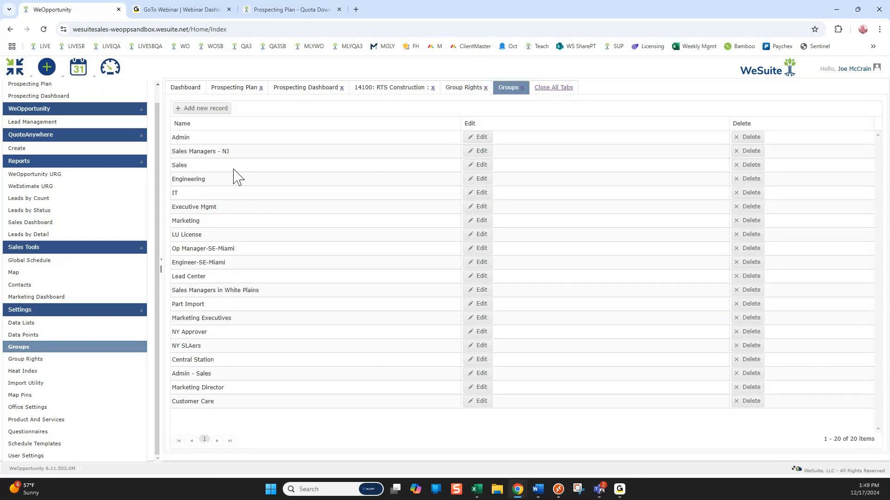
left_click(99, 359)
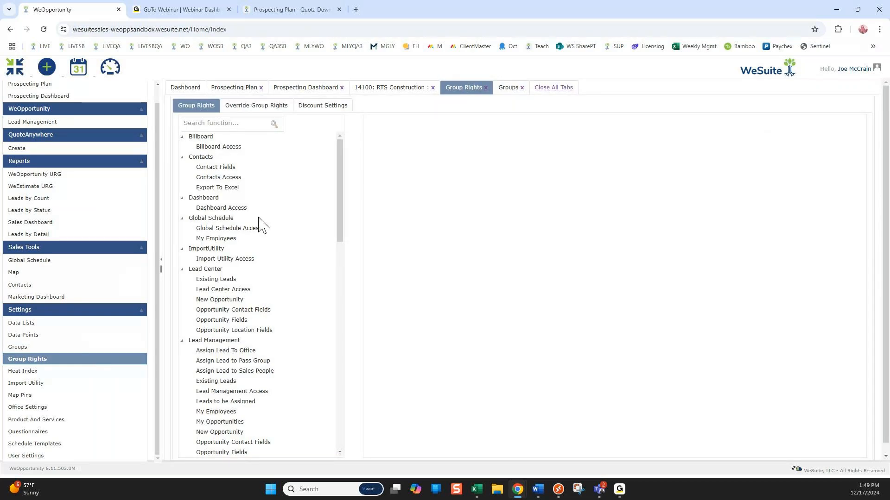
left_click_drag(343, 185, 341, 277)
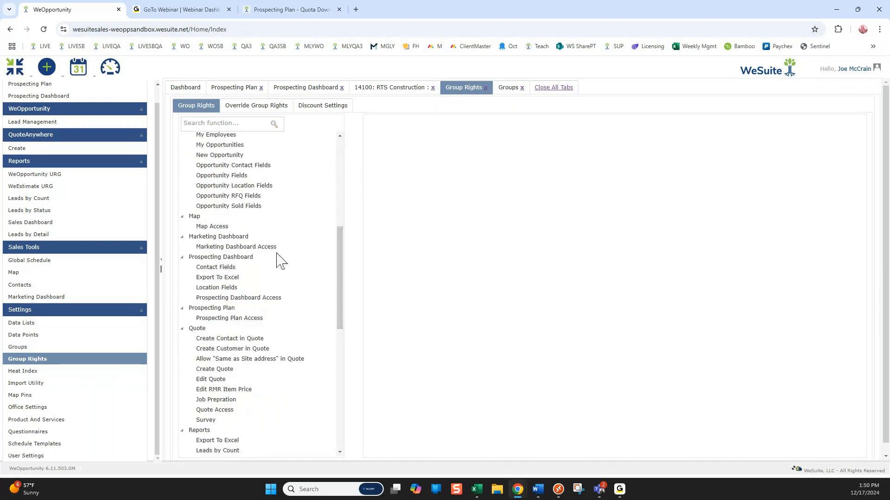
left_click(228, 258)
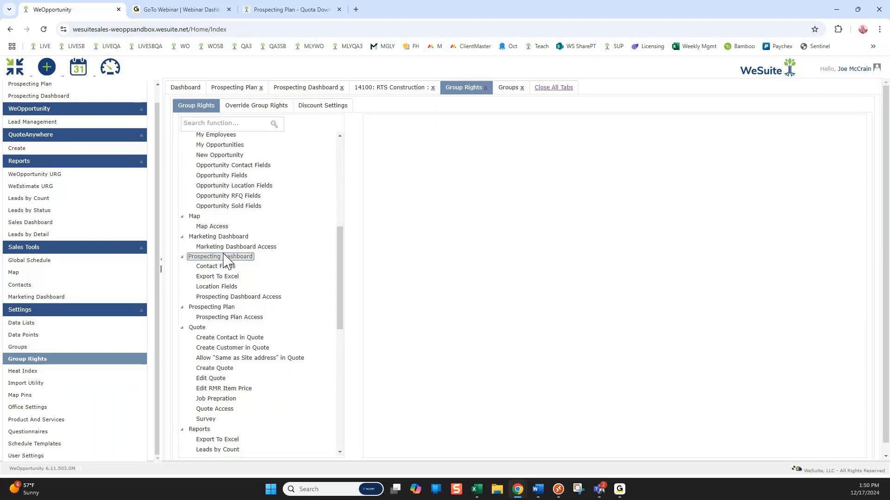
left_click(232, 297)
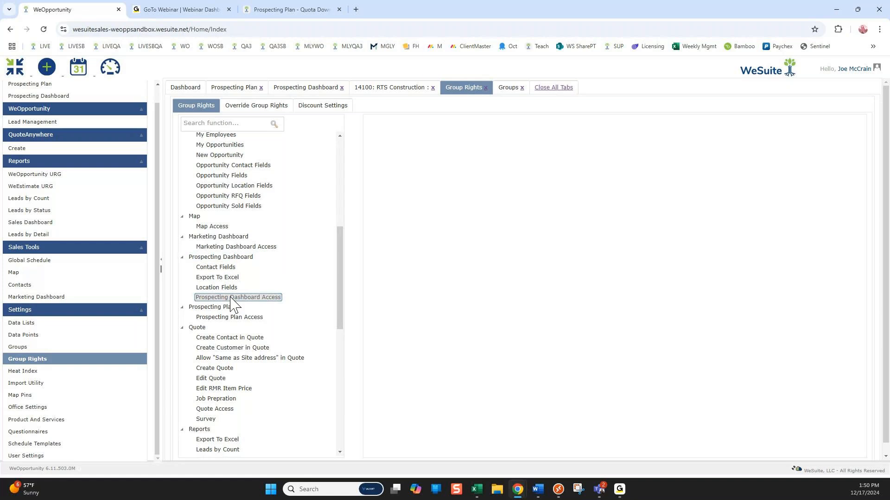
left_click(370, 375)
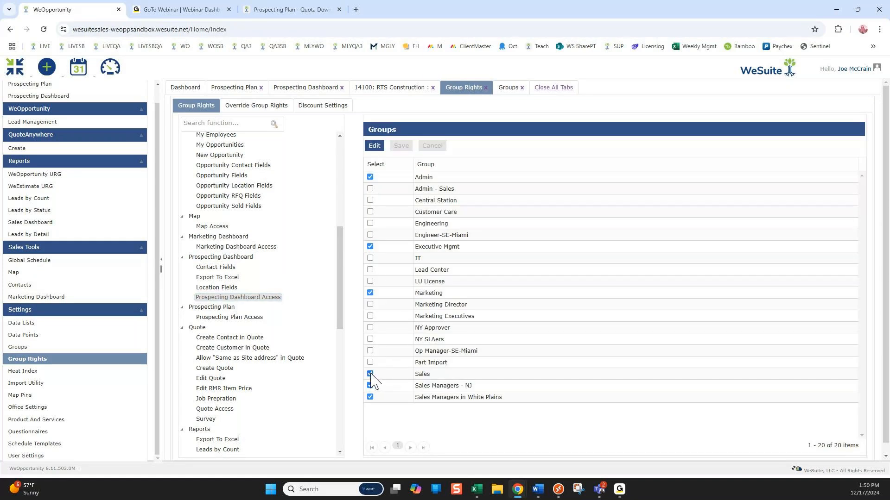
left_click(379, 149)
left_click(402, 147)
- Grant the Sales group Prospecting Plan Access and save the group rights
left_click(254, 319)
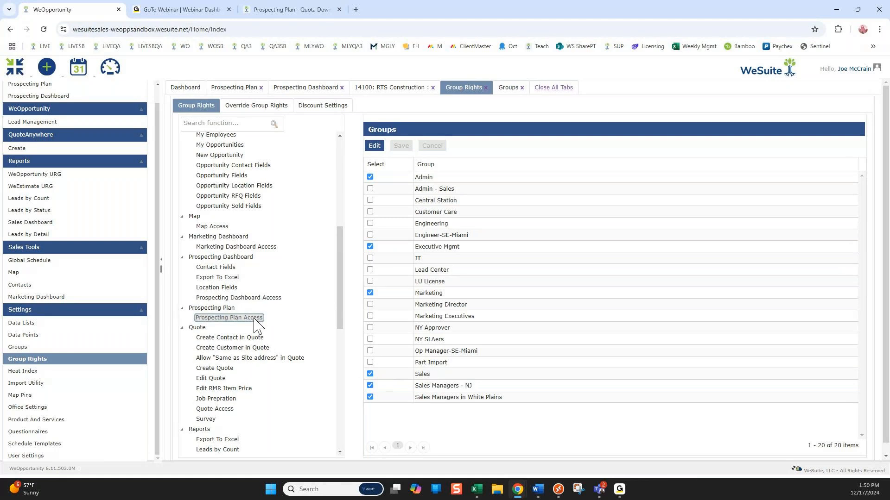
left_click(374, 147)
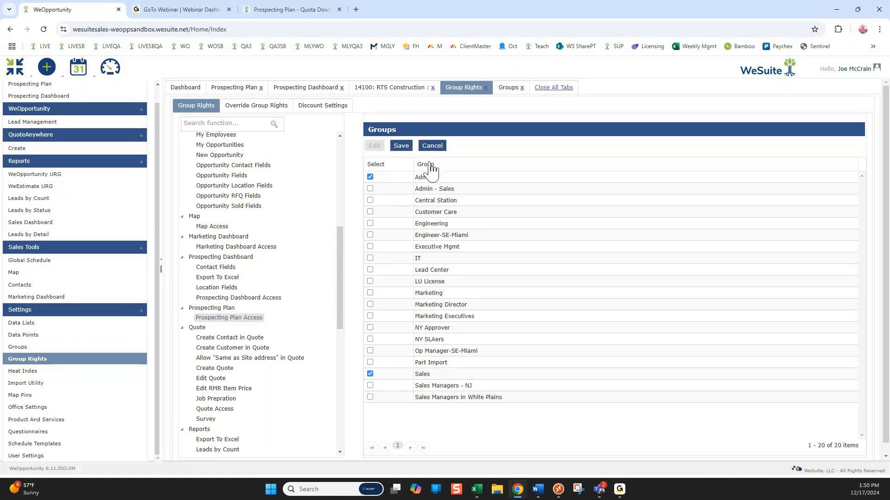
left_click(399, 147)
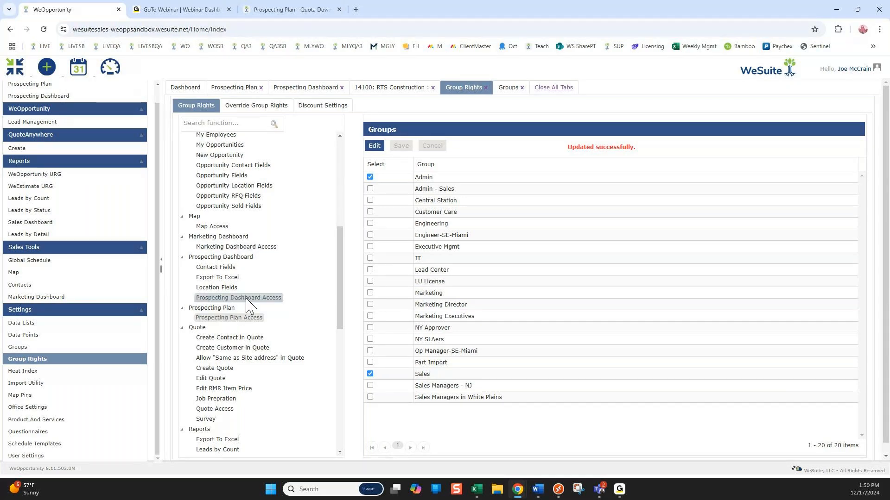
- Make Contact_Phone a required Prospecting Dashboard contact field and save
left_click(220, 268)
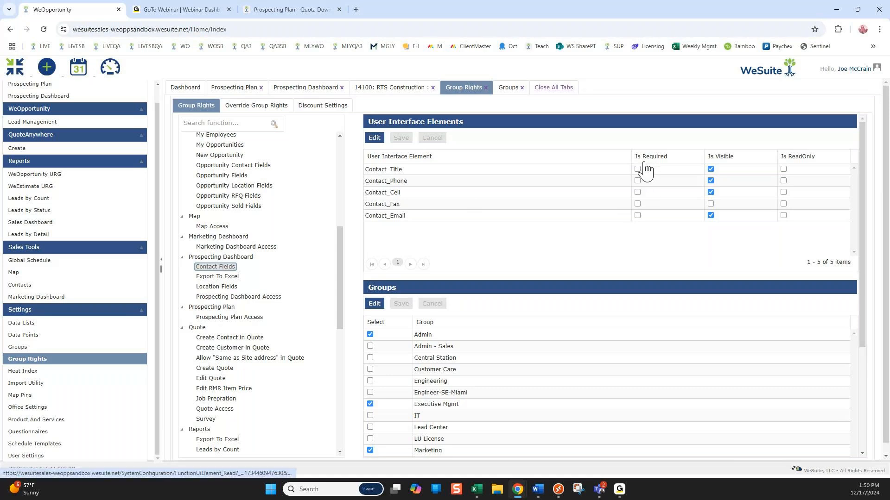
left_click(637, 180)
left_click(401, 138)
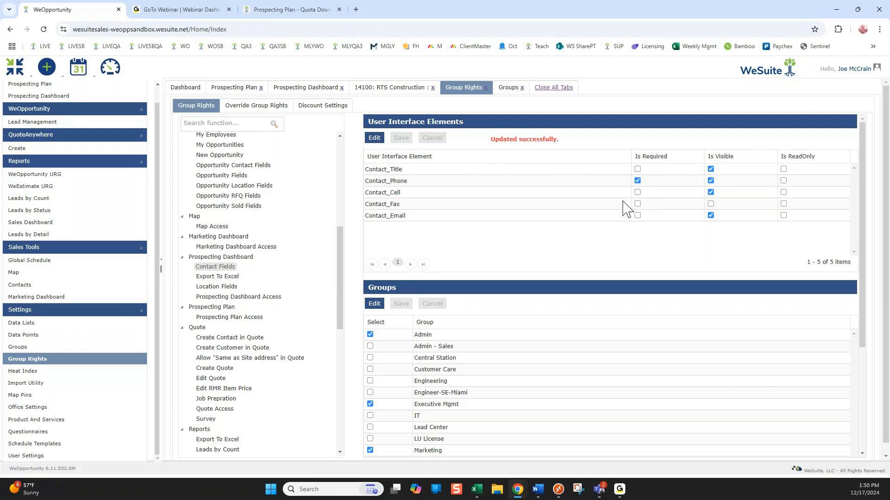
- Review the Prospecting Dashboard location field settings and the groups allowed Export To Excel
scroll(524, 339, "down", 3)
scroll(383, 234, "up", 3)
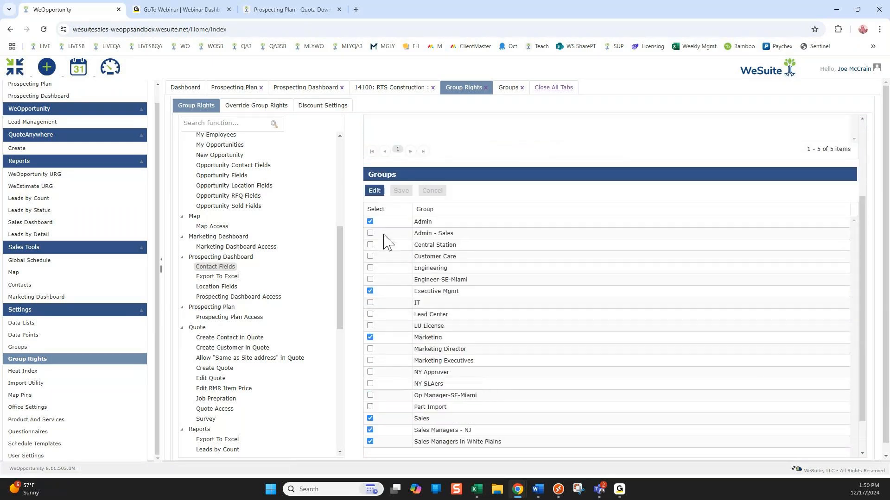
left_click(223, 288)
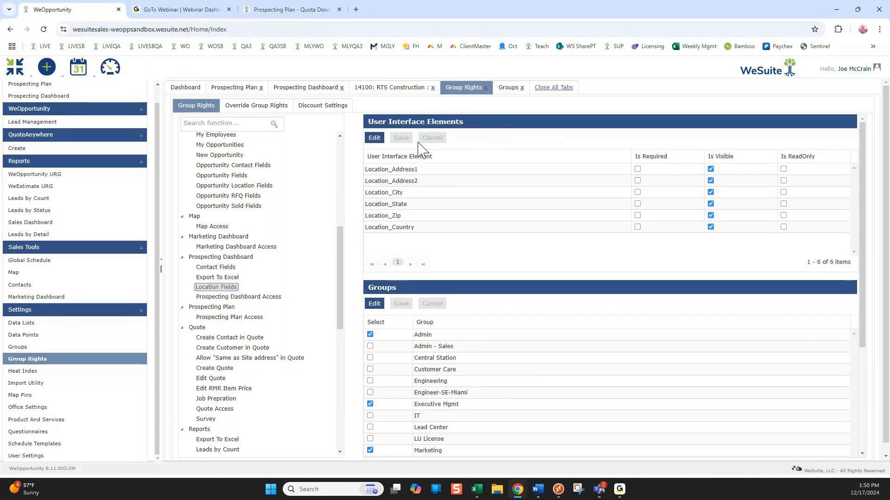
left_click(375, 138)
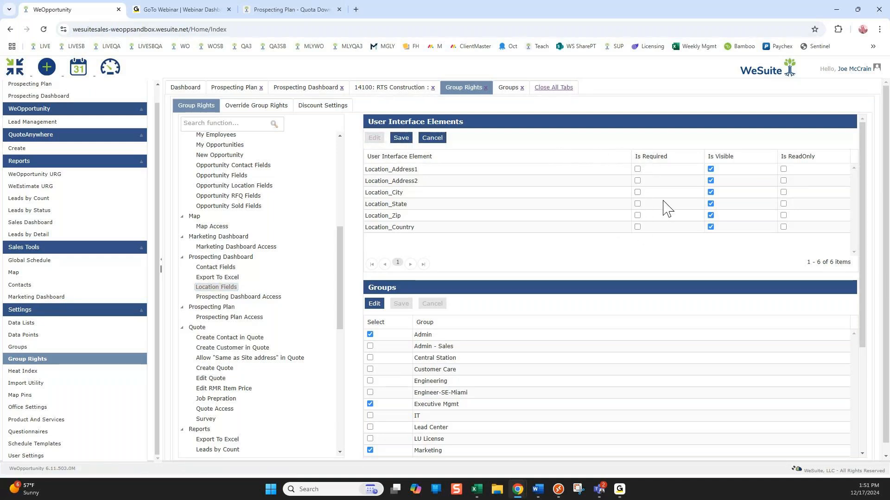
left_click(400, 137)
left_click(222, 277)
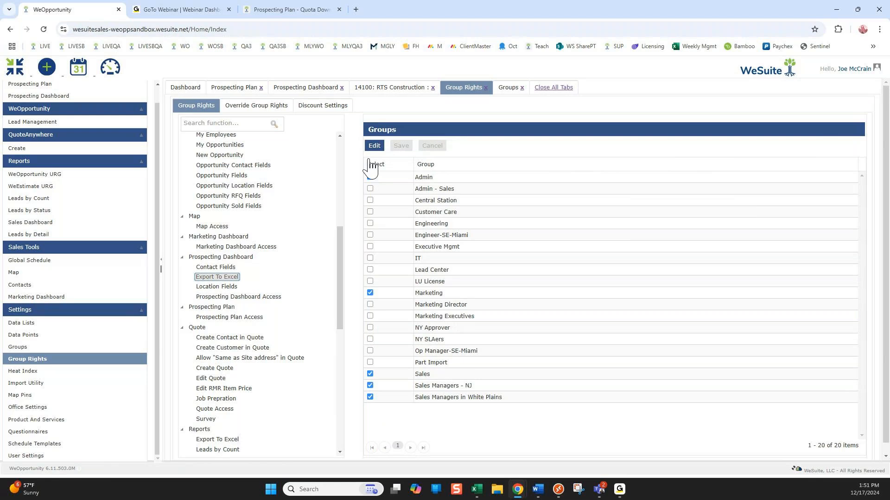
- Collapse the Settings section and close the RTS Construction opportunity tab
left_click(304, 91)
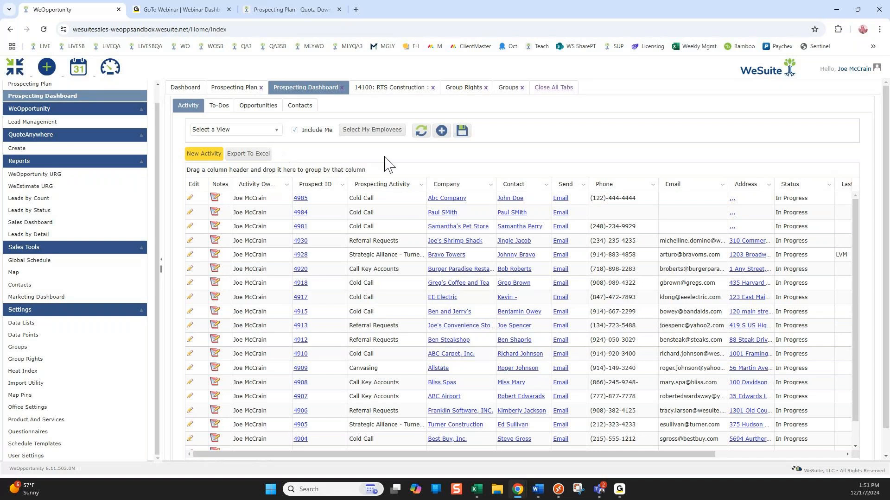
left_click(229, 87)
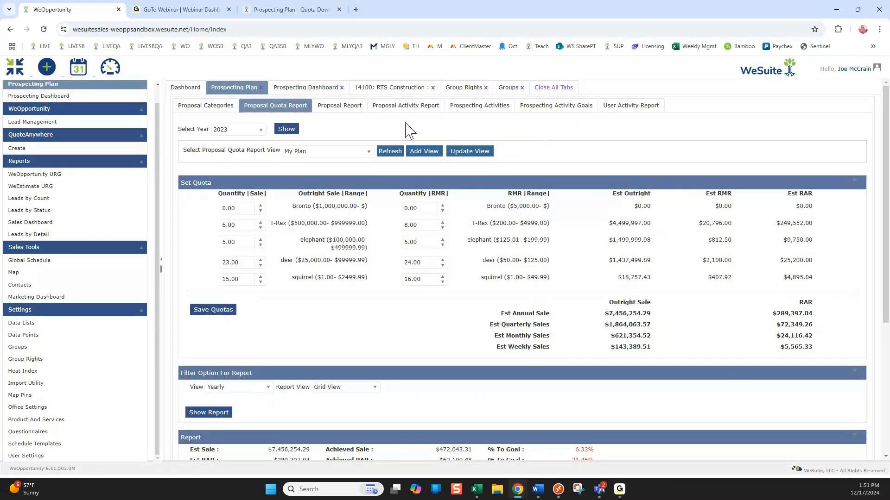
left_click(134, 315)
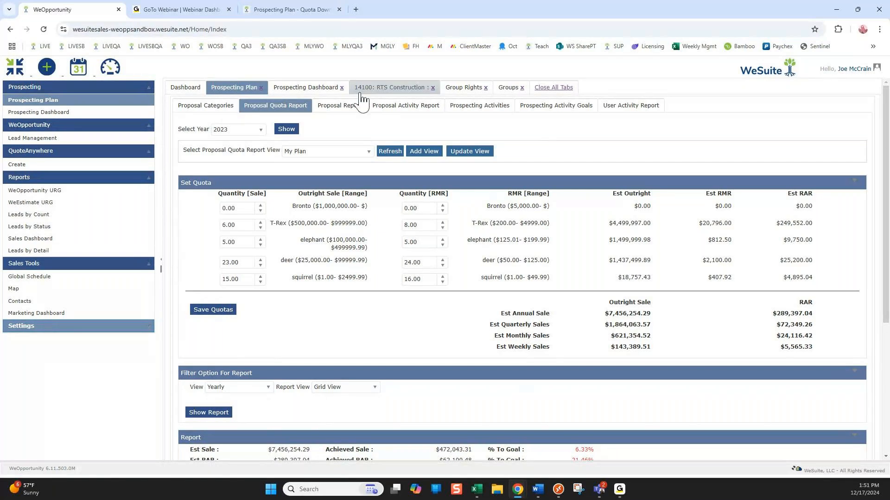
left_click(433, 88)
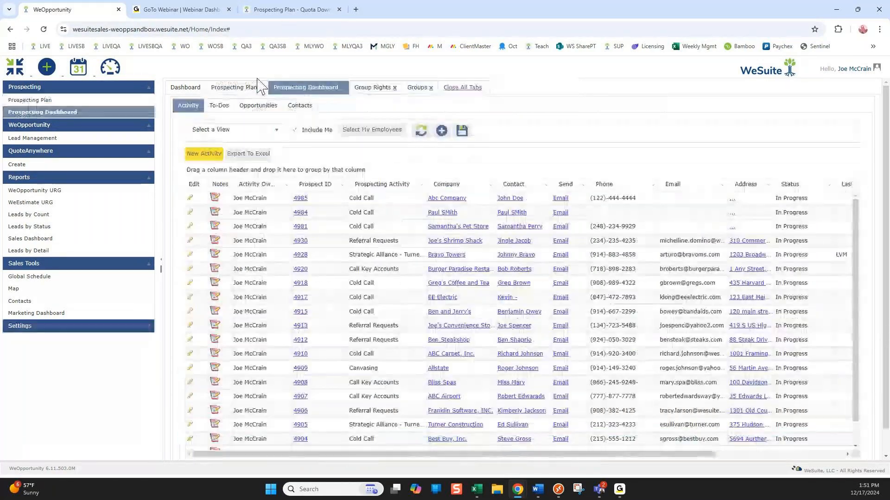
- Browse the Prospecting lessons in the training course tab, then return to WeOpportunity
left_click(287, 9)
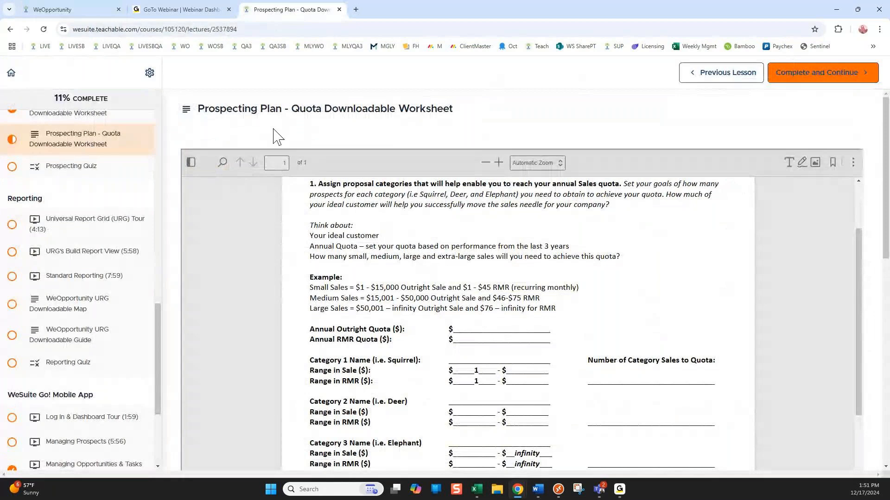
scroll(118, 181, "up", 1)
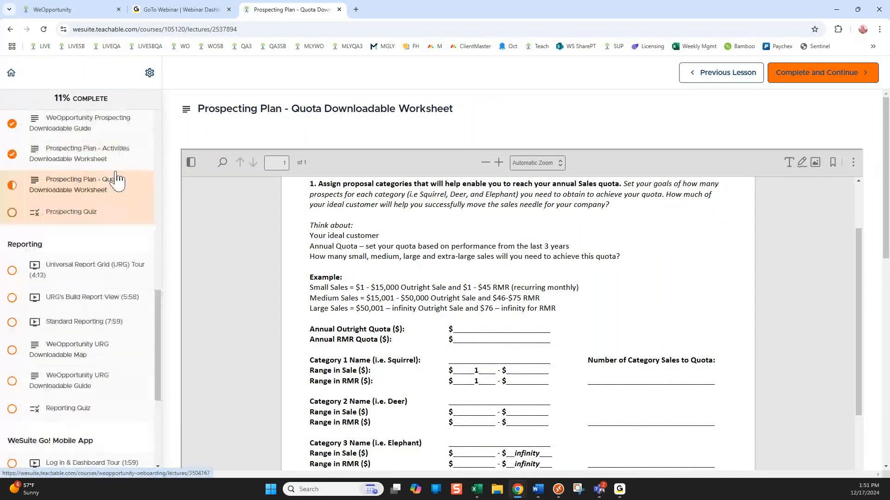
scroll(117, 180, "up", 4)
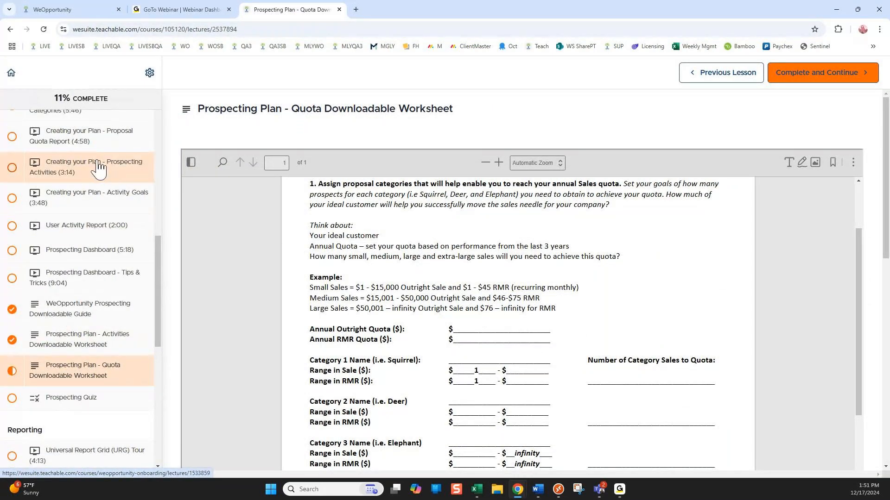
scroll(99, 169, "up", 1)
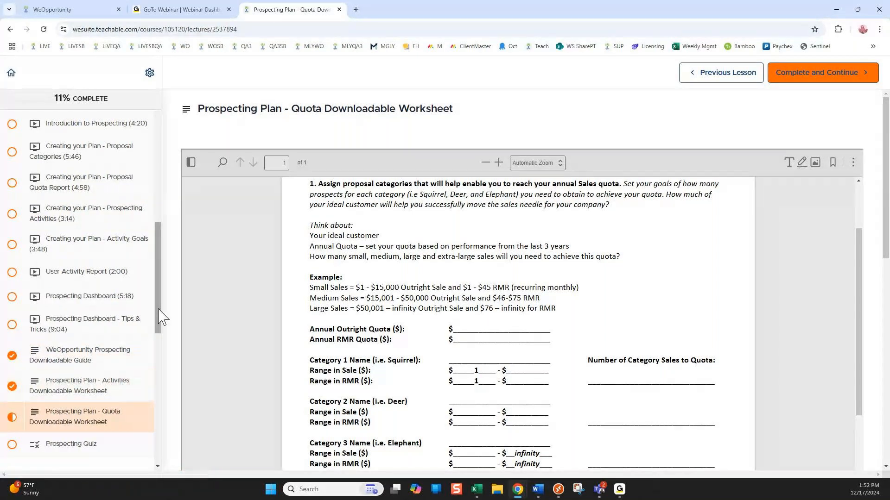
left_click_drag(159, 318, 213, 76)
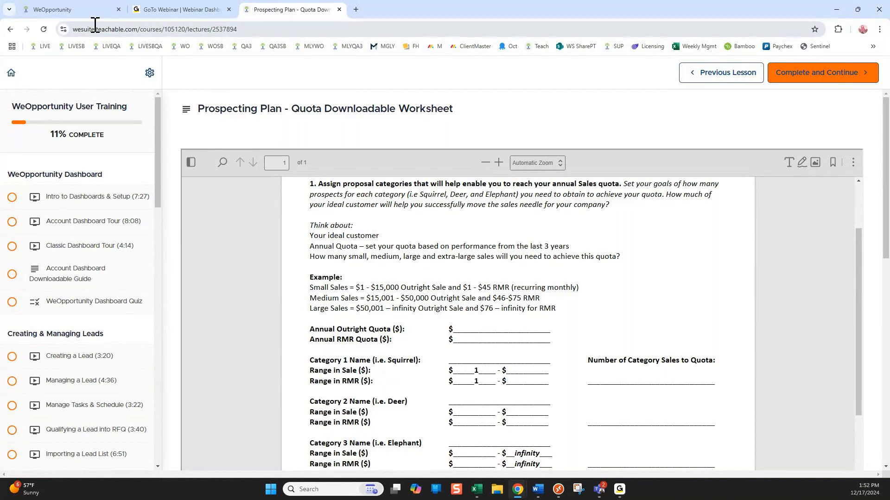
left_click(74, 10)
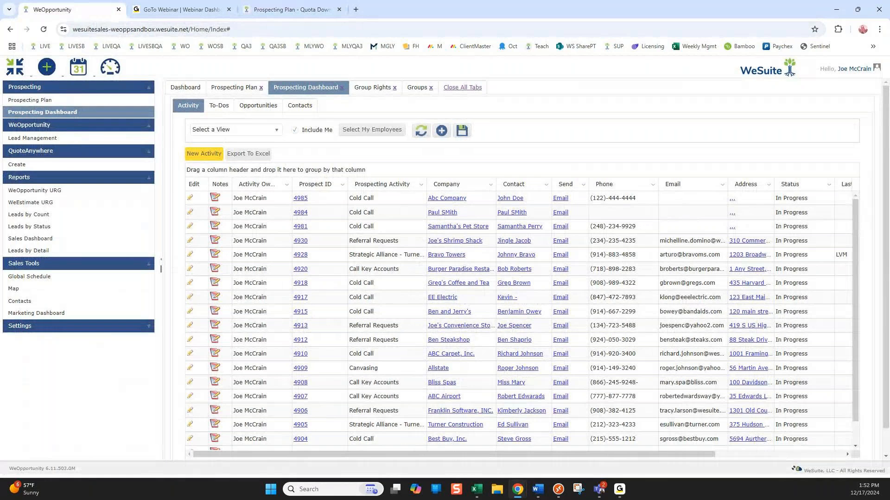
left_click(93, 101)
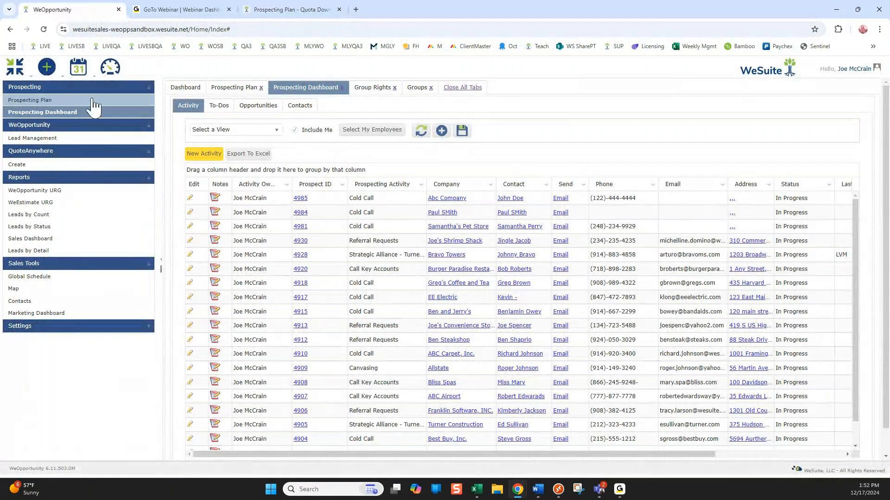